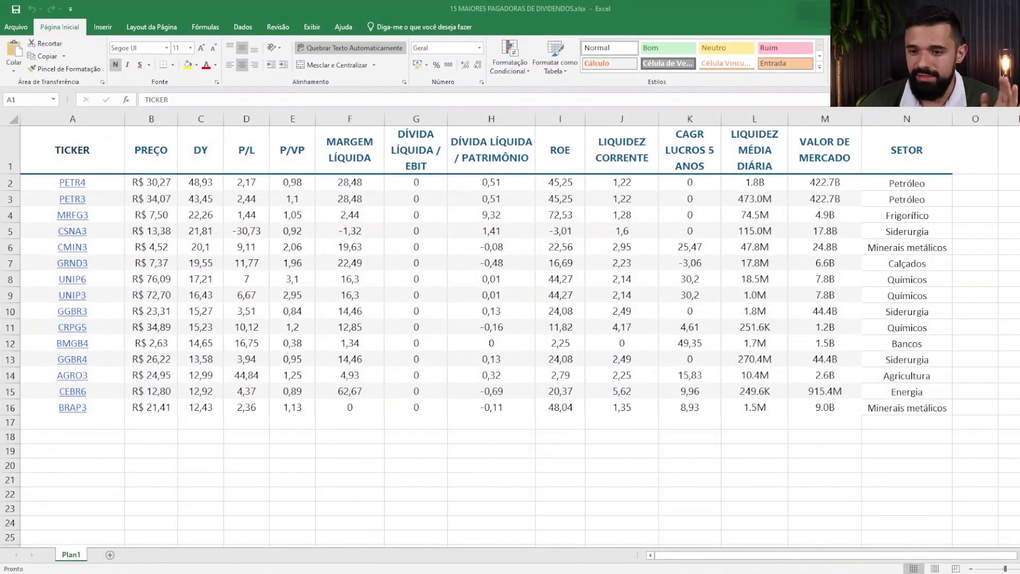
# - Review the table's indicator headers from PREÇO to VALOR DE MERCADO, including DY, and the TICKER column
pyautogui.click(457, 203)
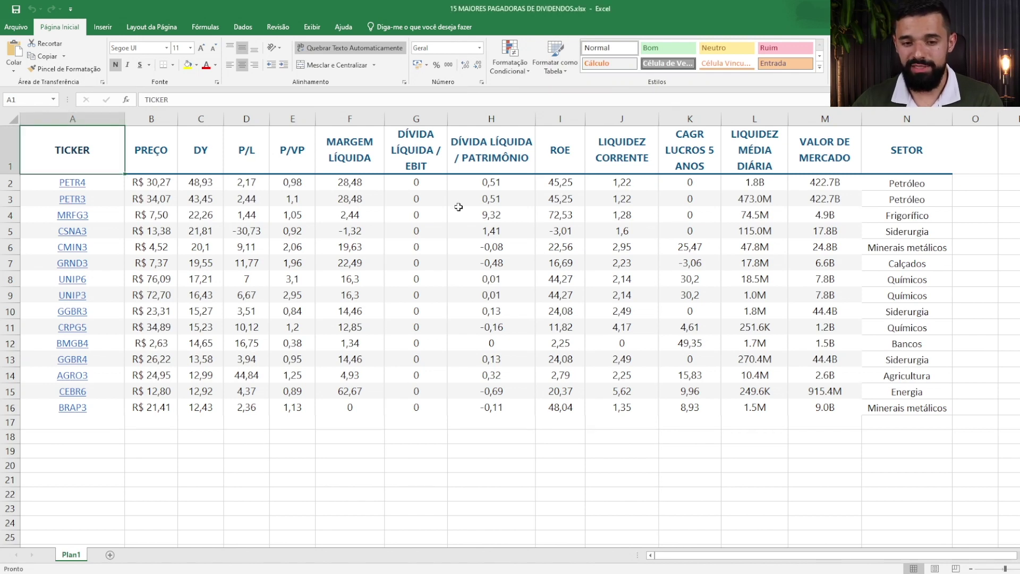
pyautogui.moveTo(140, 150); pyautogui.dragTo(824, 152)
pyautogui.click(824, 151)
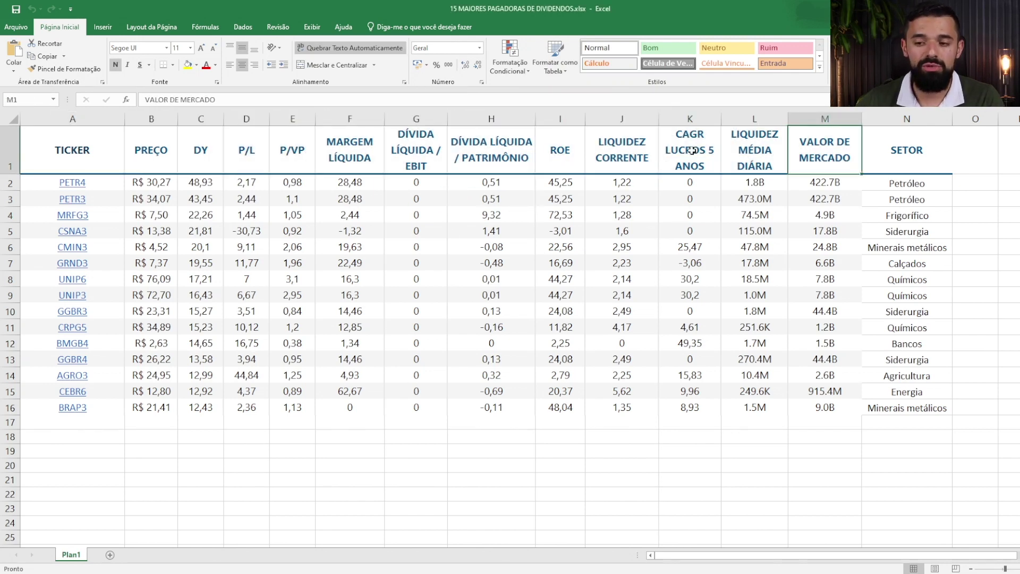
pyautogui.click(63, 155)
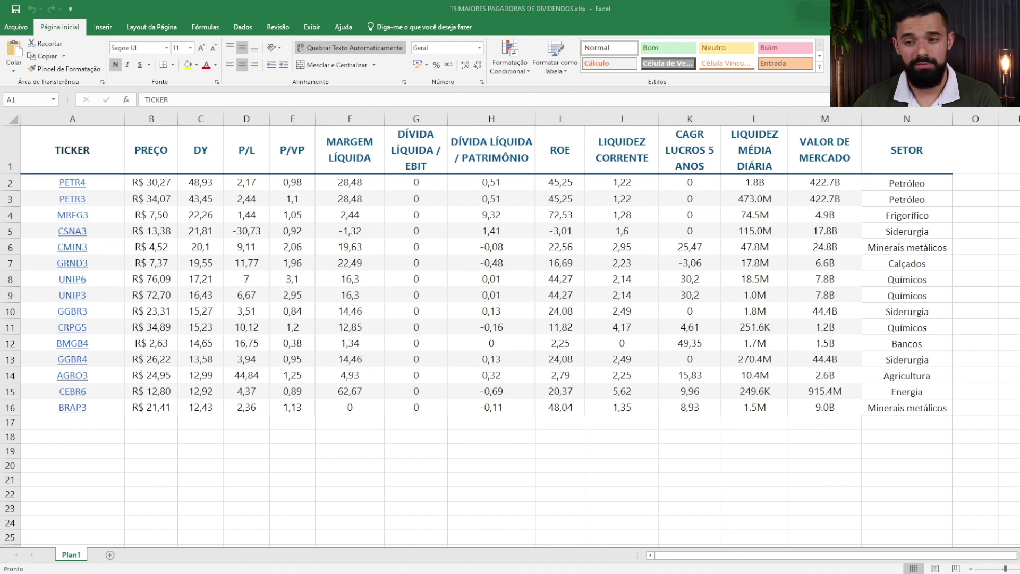
pyautogui.moveTo(162, 158); pyautogui.dragTo(818, 131)
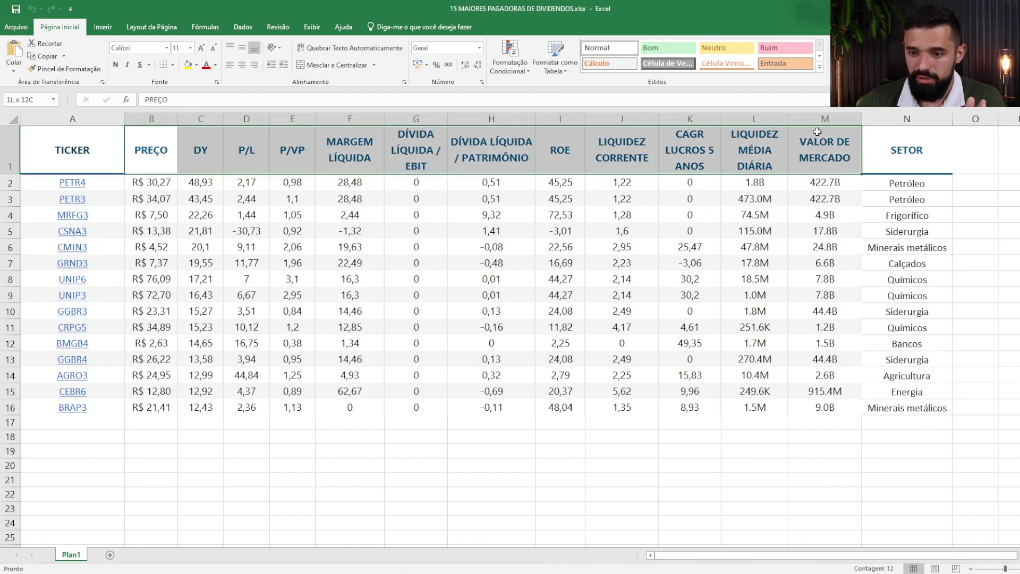
pyautogui.click(190, 479)
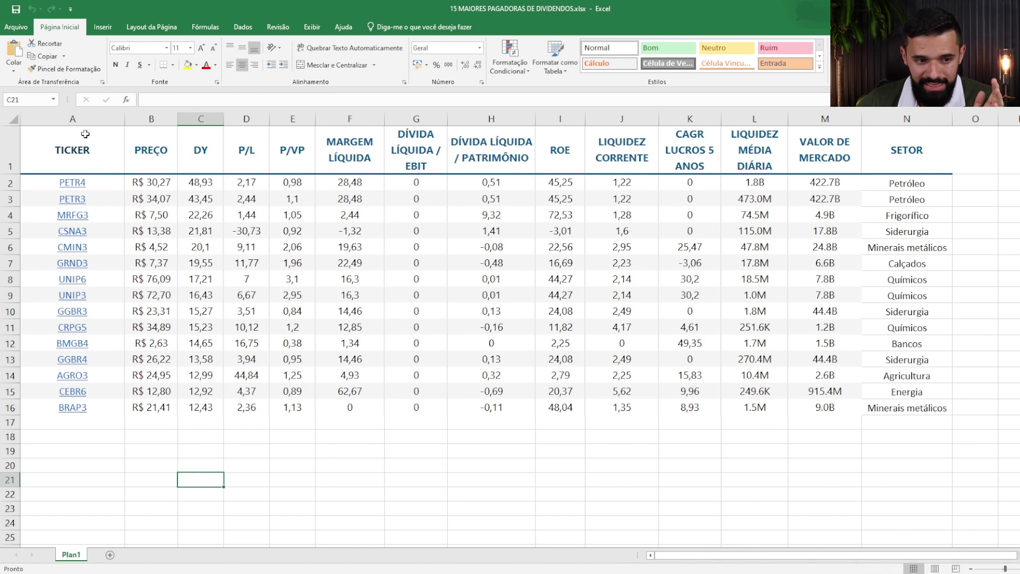
pyautogui.click(429, 464)
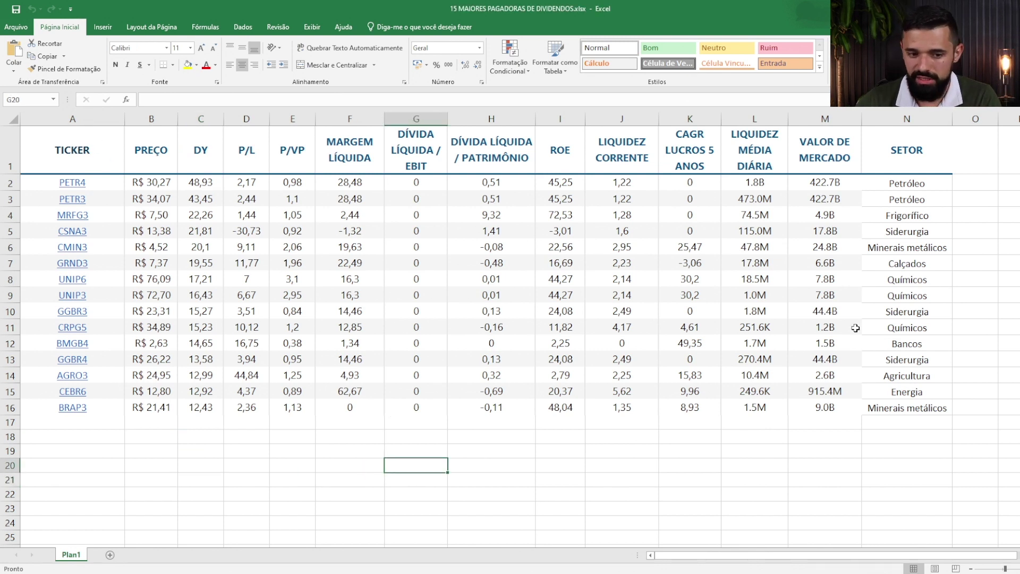
pyautogui.click(451, 457)
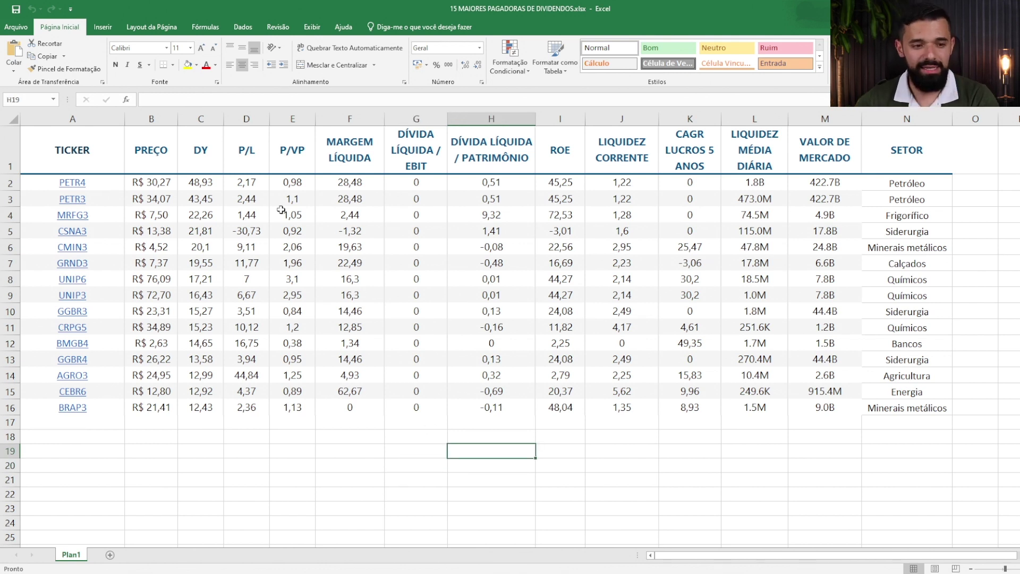
pyautogui.click(101, 118)
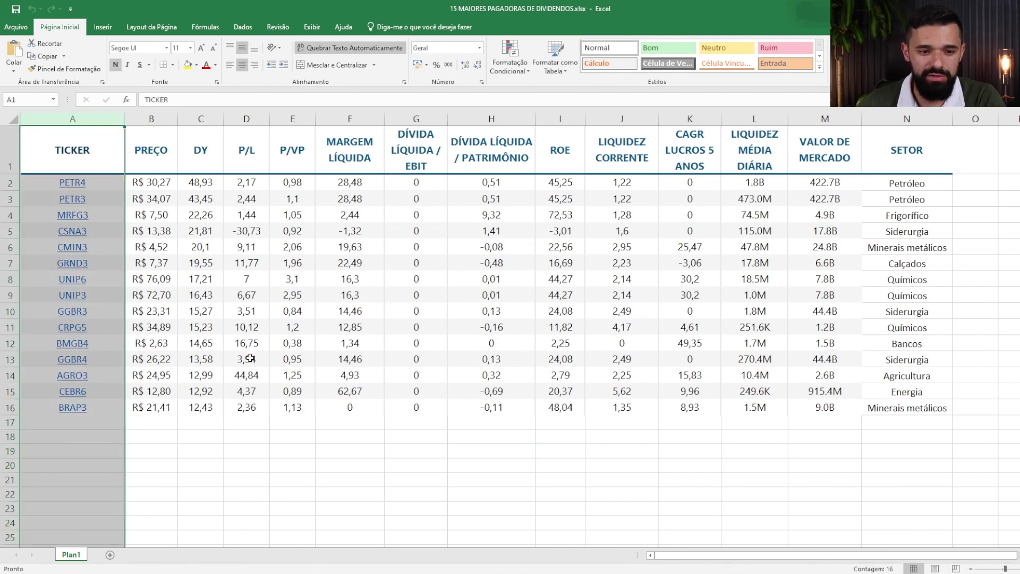
pyautogui.click(214, 148)
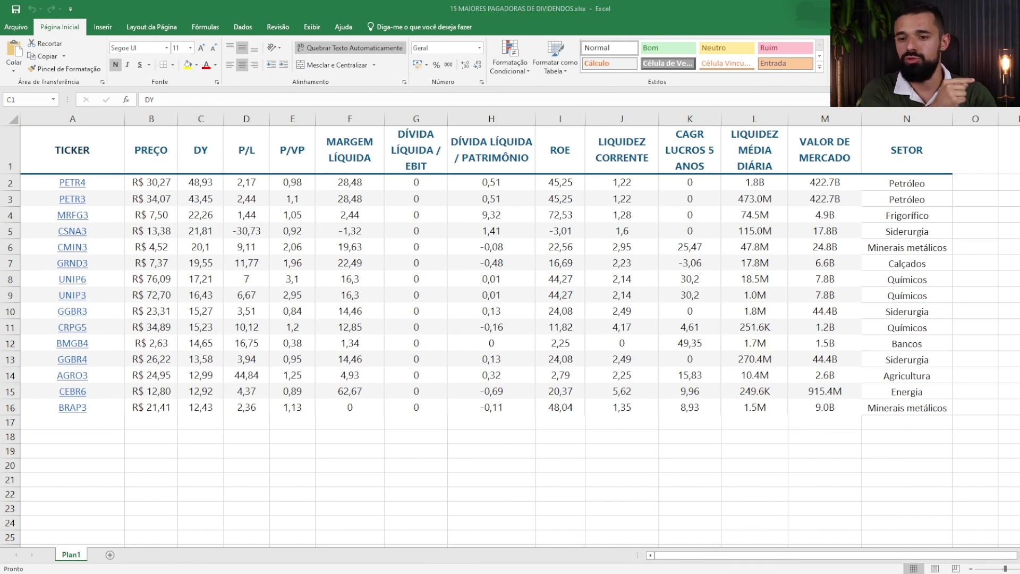
pyautogui.hotkey('alt', 'Tab')
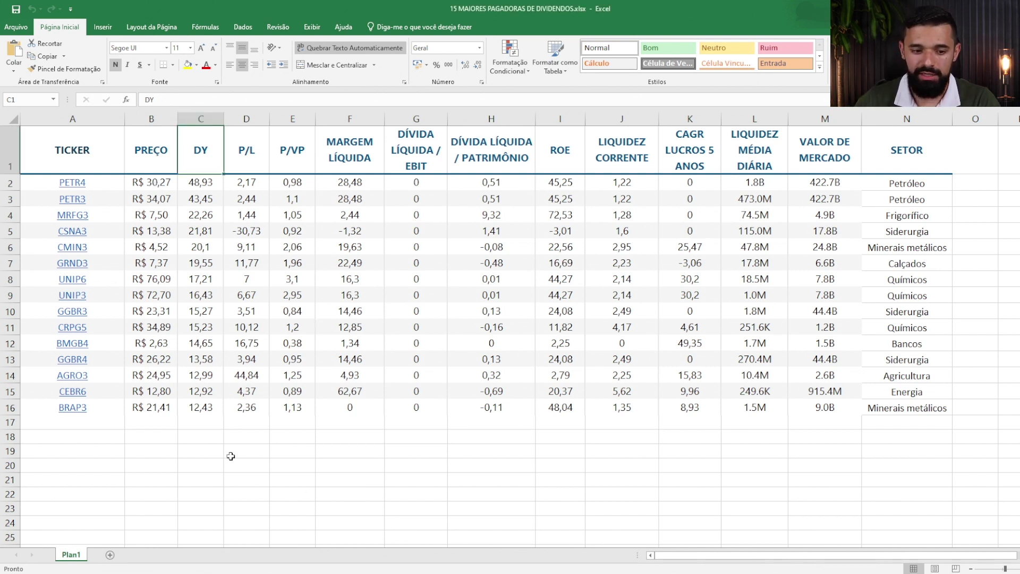
pyautogui.click(213, 438)
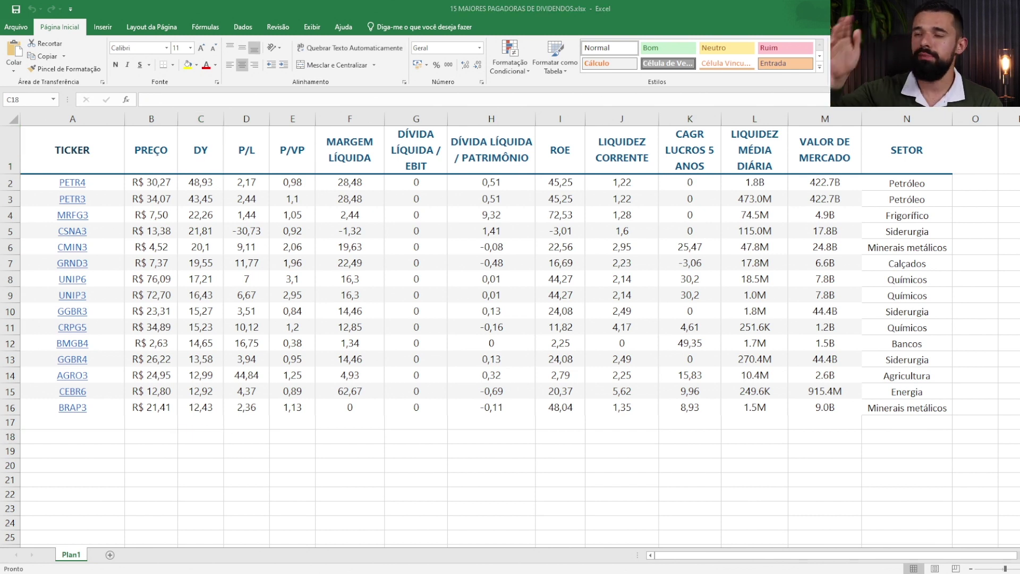
pyautogui.click(210, 436)
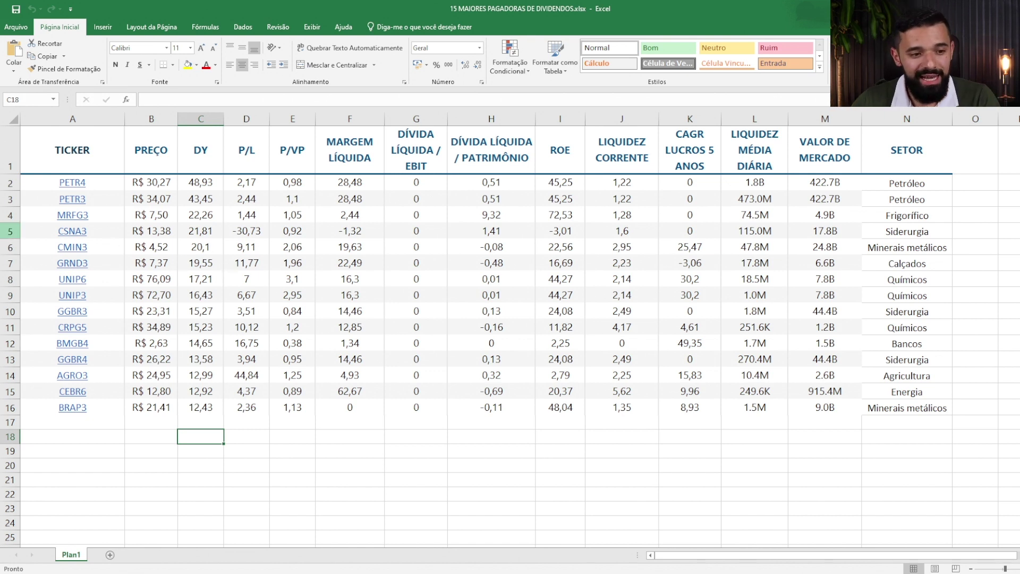
# - Examine the PETR4 and PETR3 rows, checking PETR4's P/VP, price, net margin and net debt to equity
pyautogui.click(9, 359)
pyautogui.click(9, 182)
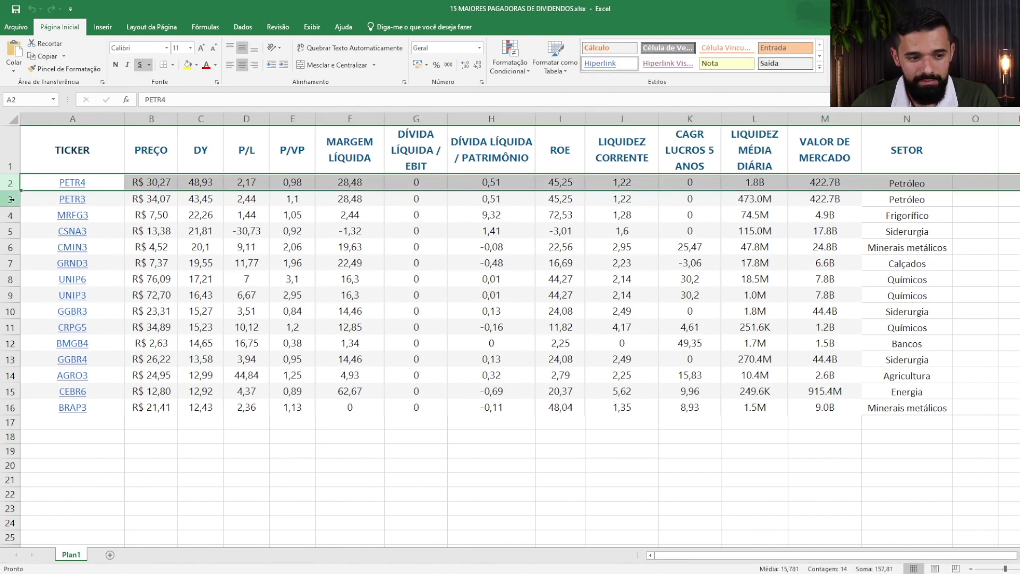
pyautogui.keyDown('ctrl'); pyautogui.click(10, 199); pyautogui.keyUp('ctrl')
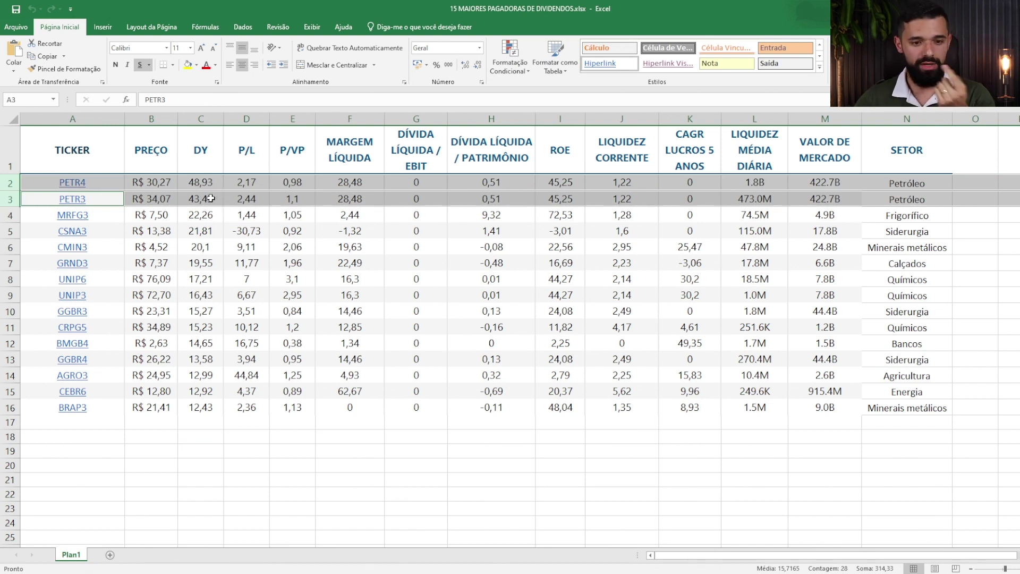
pyautogui.click(300, 186)
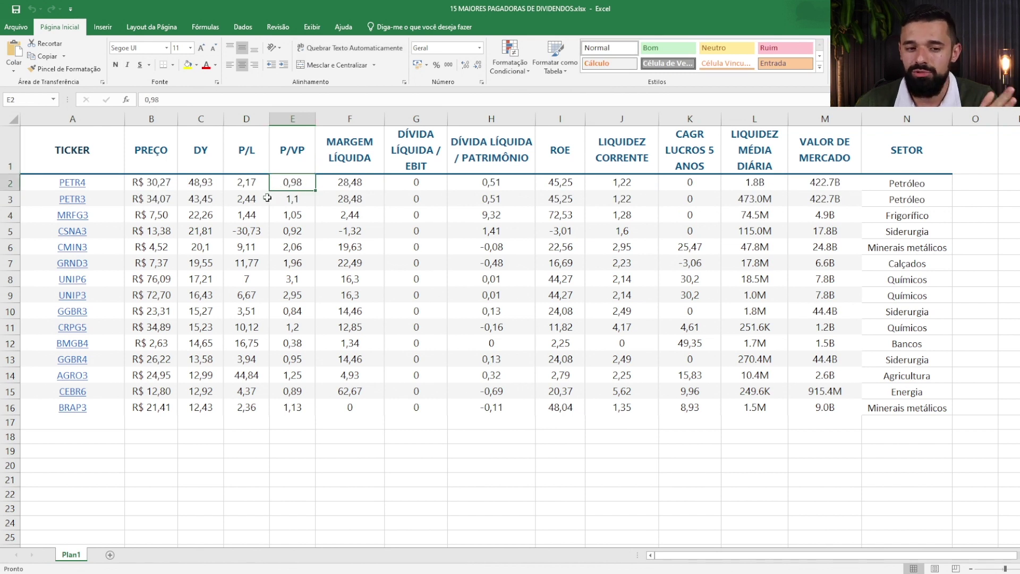
pyautogui.click(207, 182)
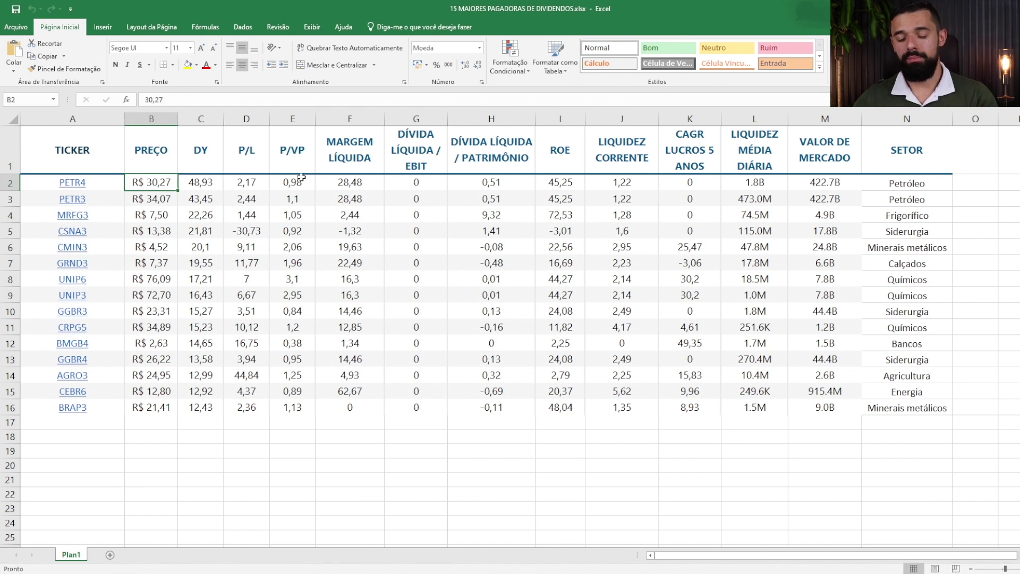
pyautogui.press('Home')
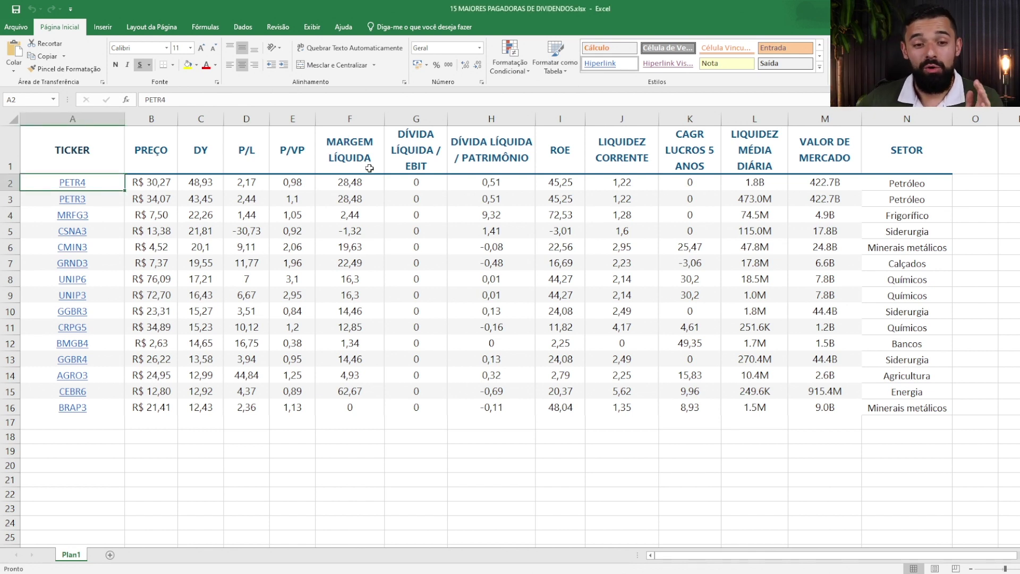
pyautogui.click(371, 187)
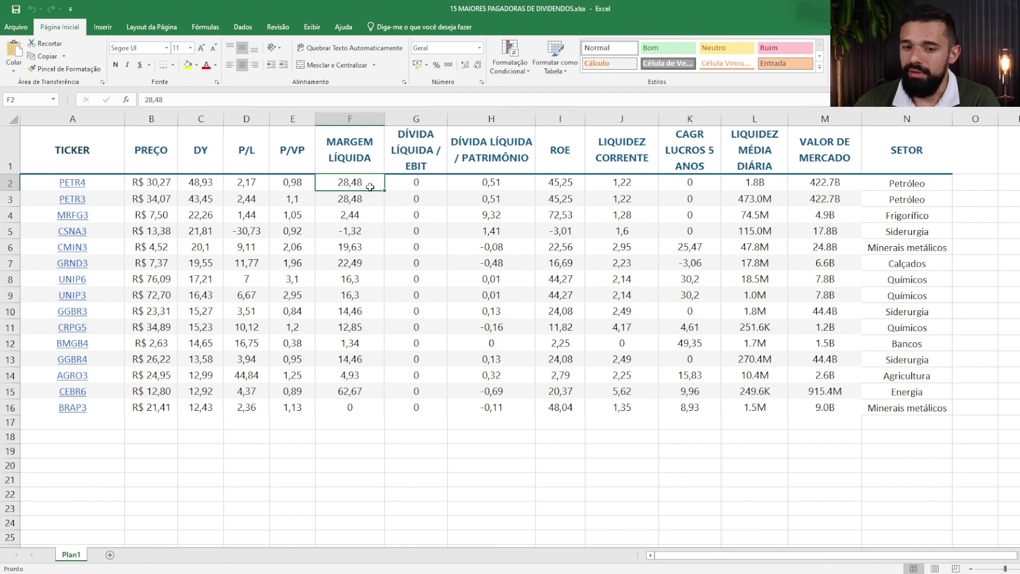
pyautogui.click(509, 156)
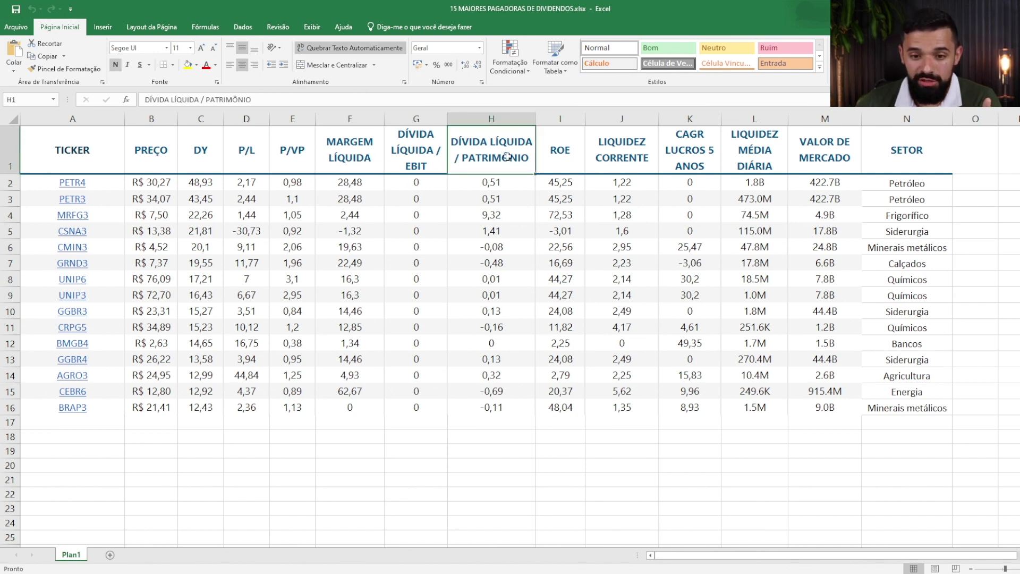
pyautogui.click(511, 187)
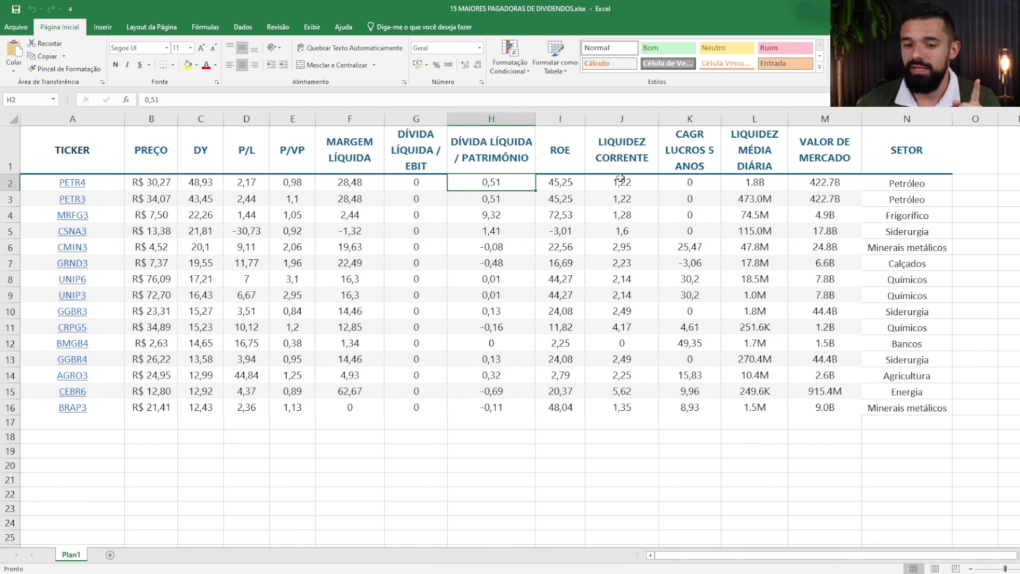
# - Highlight the LIQUIDEZ CORRENTE cells of PETR4 and PETR3 with a yellow fill
pyautogui.moveTo(620, 181); pyautogui.dragTo(625, 195)
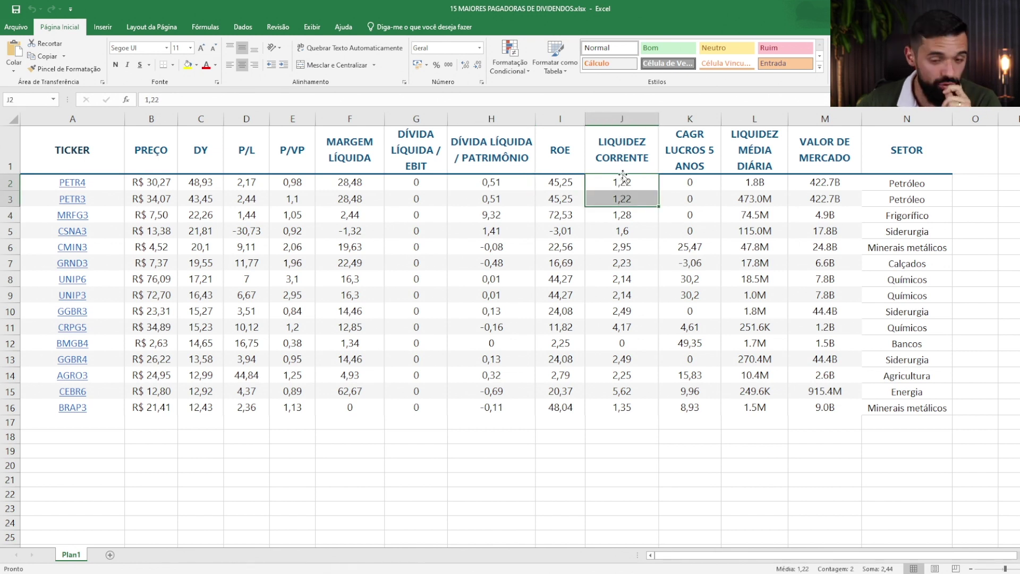
pyautogui.click(198, 66)
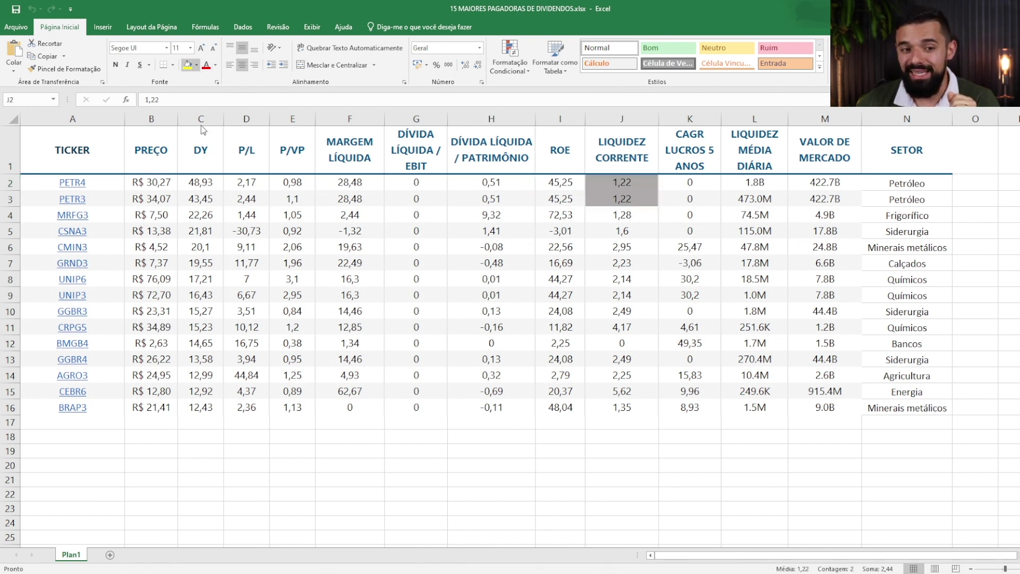
pyautogui.click(196, 154)
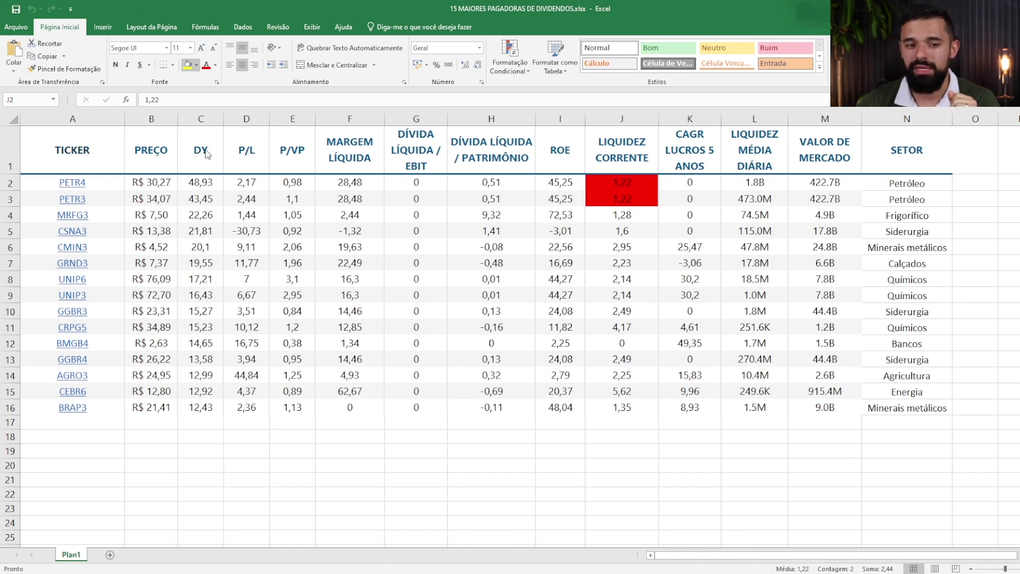
pyautogui.click(215, 154)
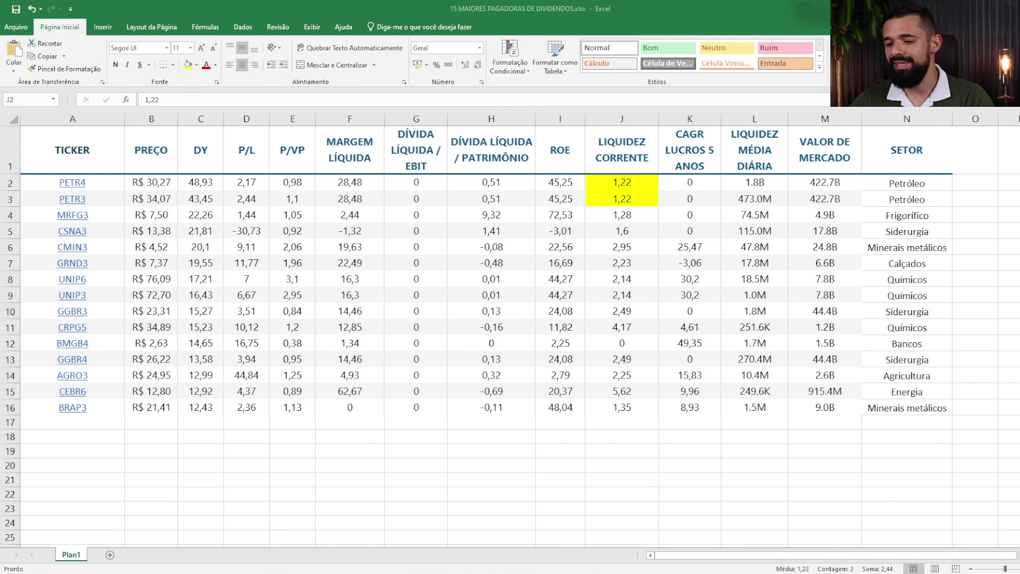
pyautogui.click(622, 183)
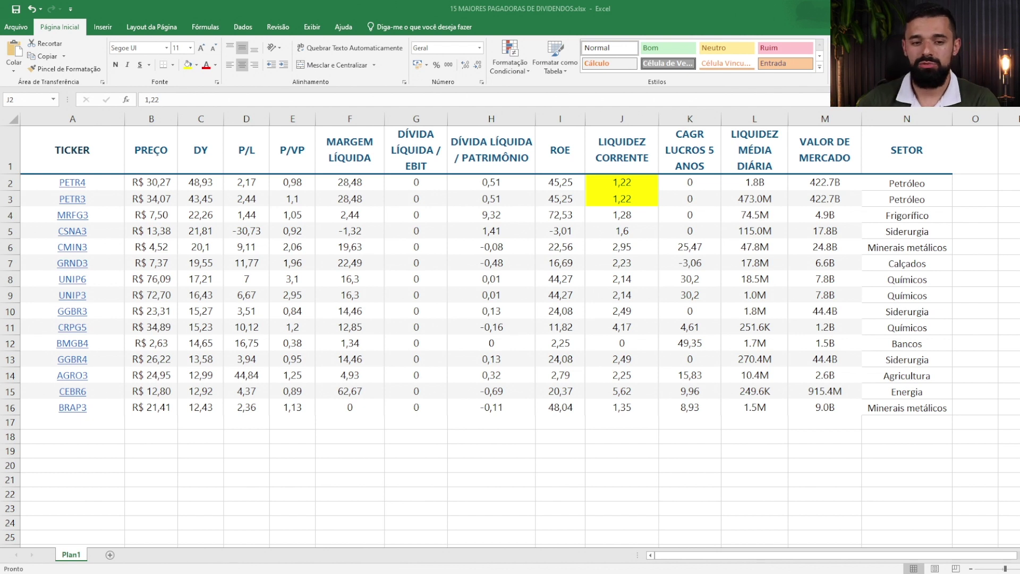
pyautogui.click(623, 184)
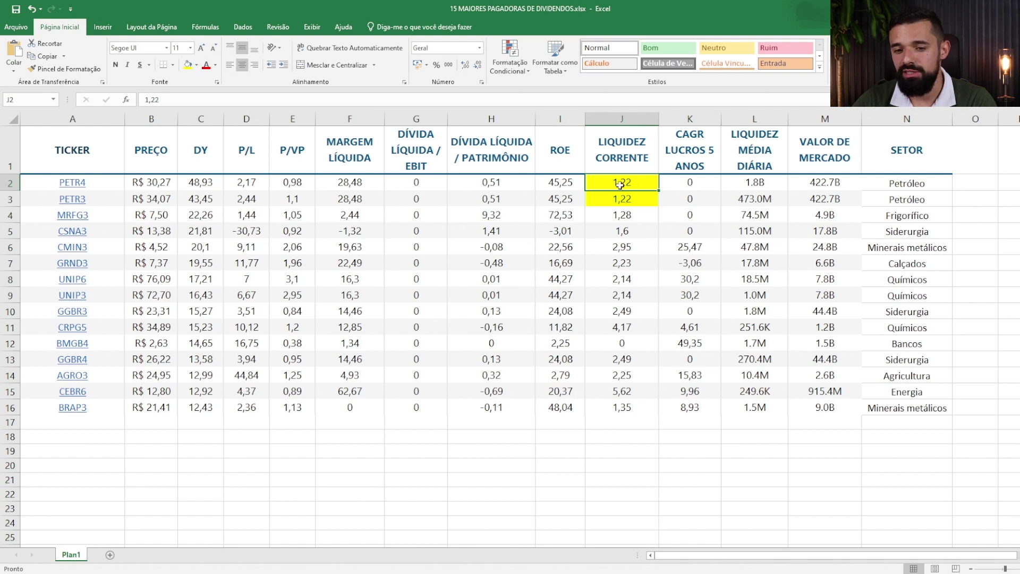
pyautogui.hotkey('alt', 'Tab')
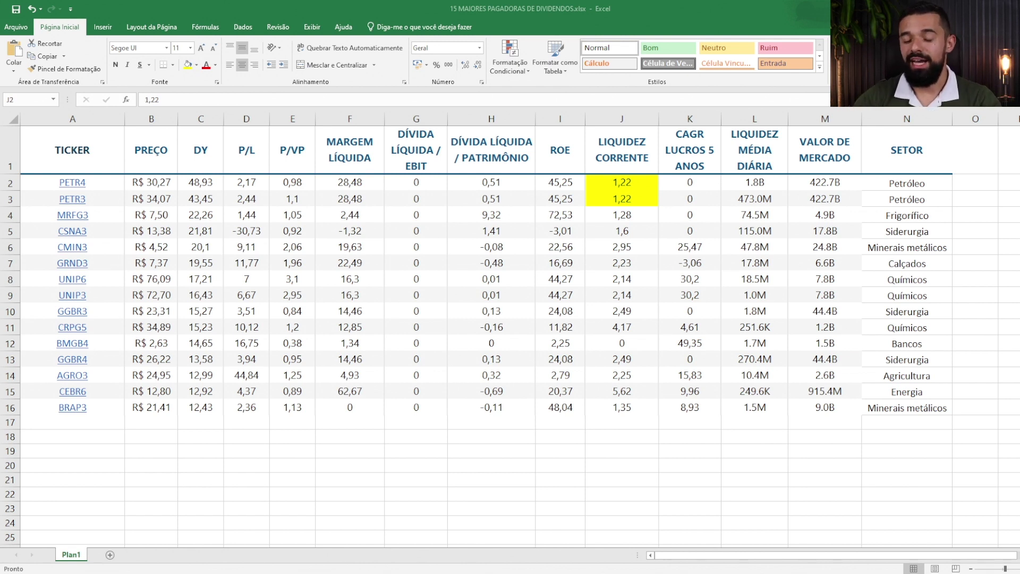
pyautogui.hotkey('alt', 'Tab')
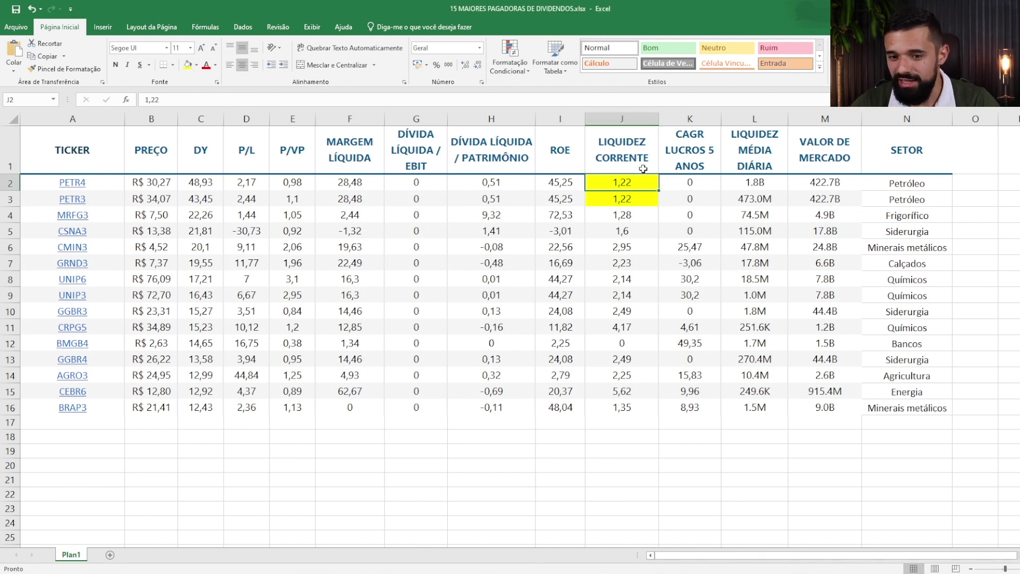
pyautogui.hotkey('alt', 'Tab')
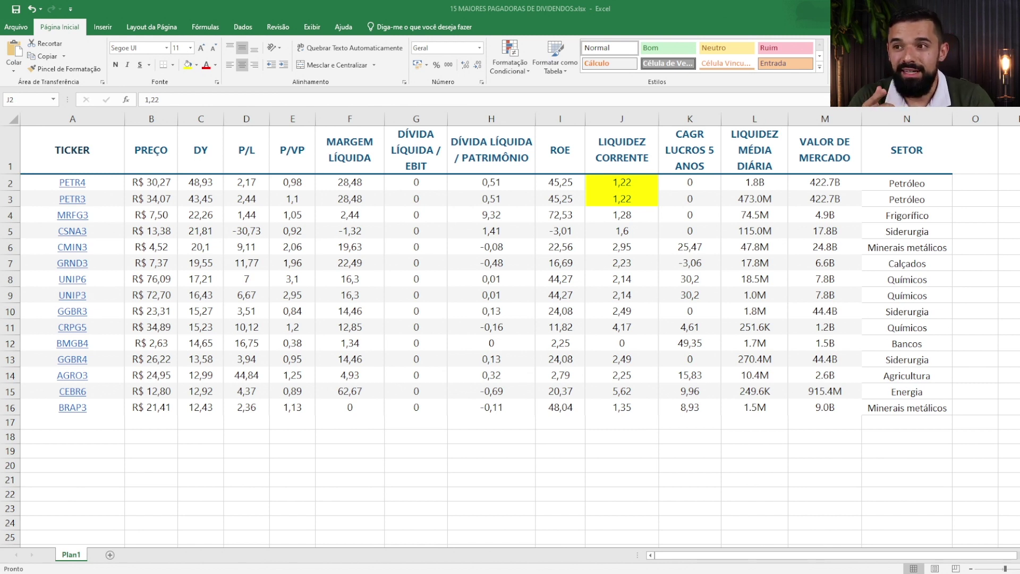
pyautogui.hotkey('alt', 'Tab')
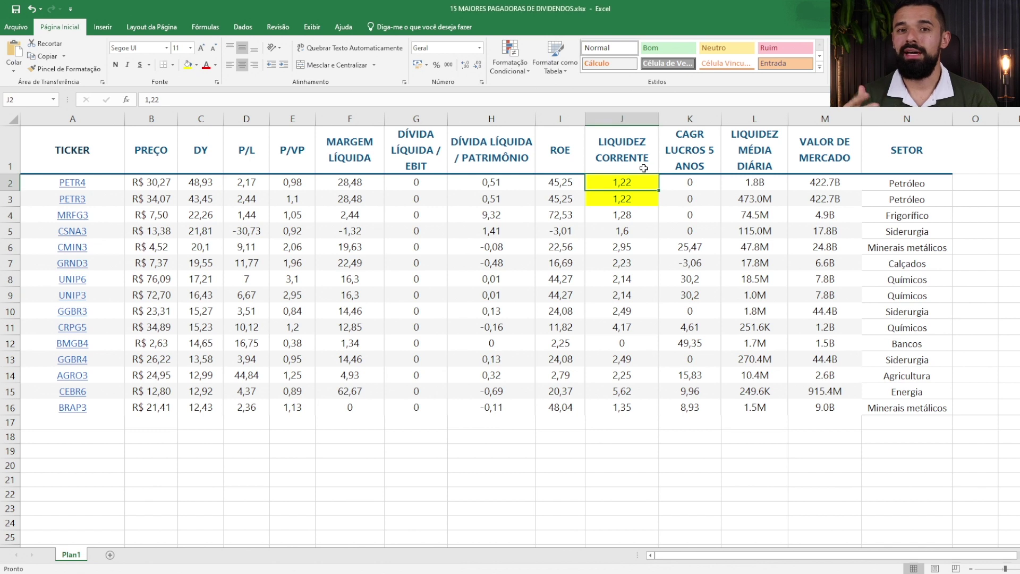
pyautogui.hotkey('alt', 'Tab')
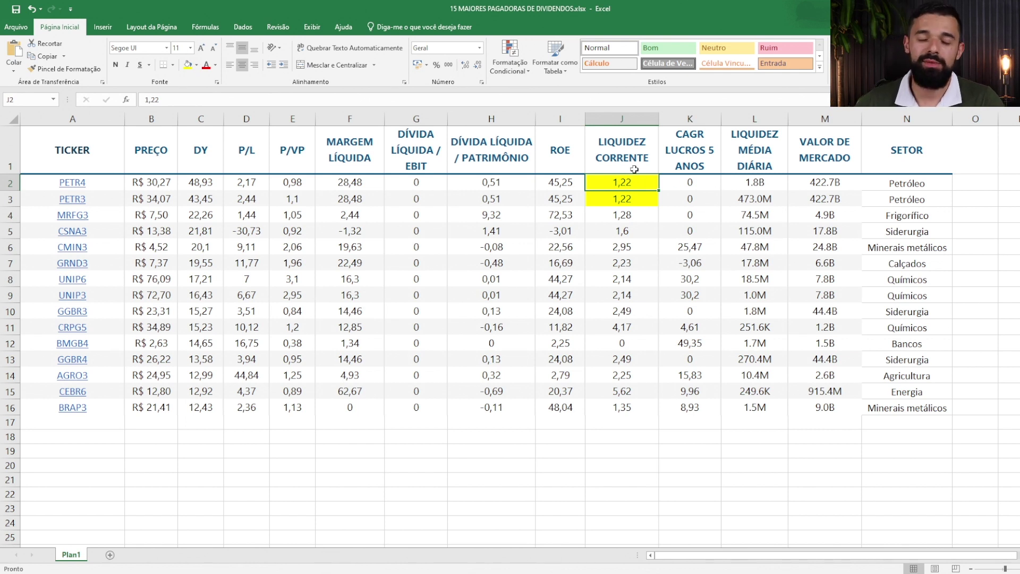
# - Compare the highlighted LIQUIDEZ CORRENTE cells with PETR4's PREÇO and DY values
pyautogui.moveTo(627, 183); pyautogui.dragTo(628, 199)
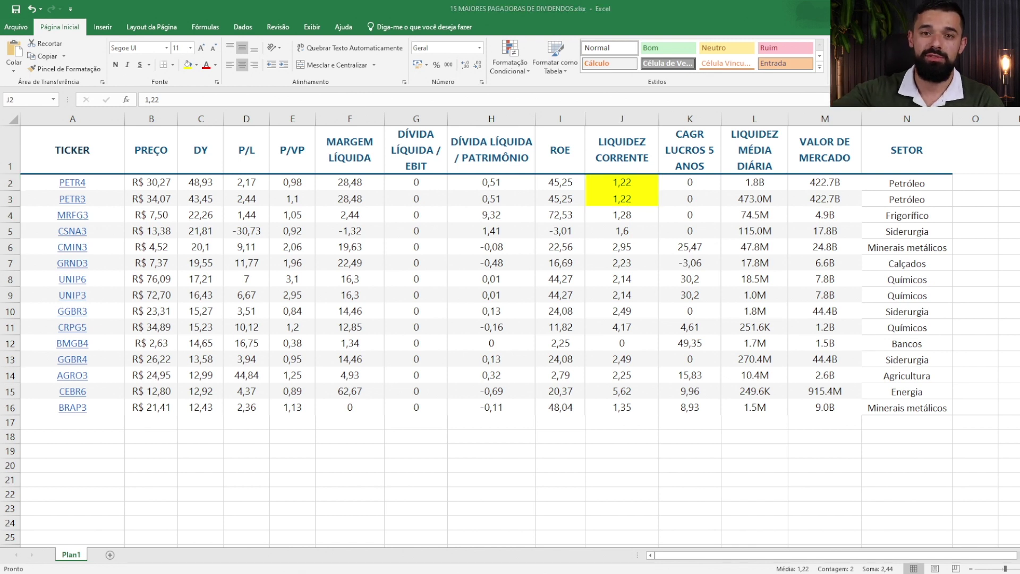
pyautogui.click(643, 182)
pyautogui.moveTo(637, 181)
pyautogui.mouseDown()
pyautogui.moveTo(637, 198)
pyautogui.moveTo(637, 148)
pyautogui.moveTo(636, 175)
pyautogui.mouseUp()
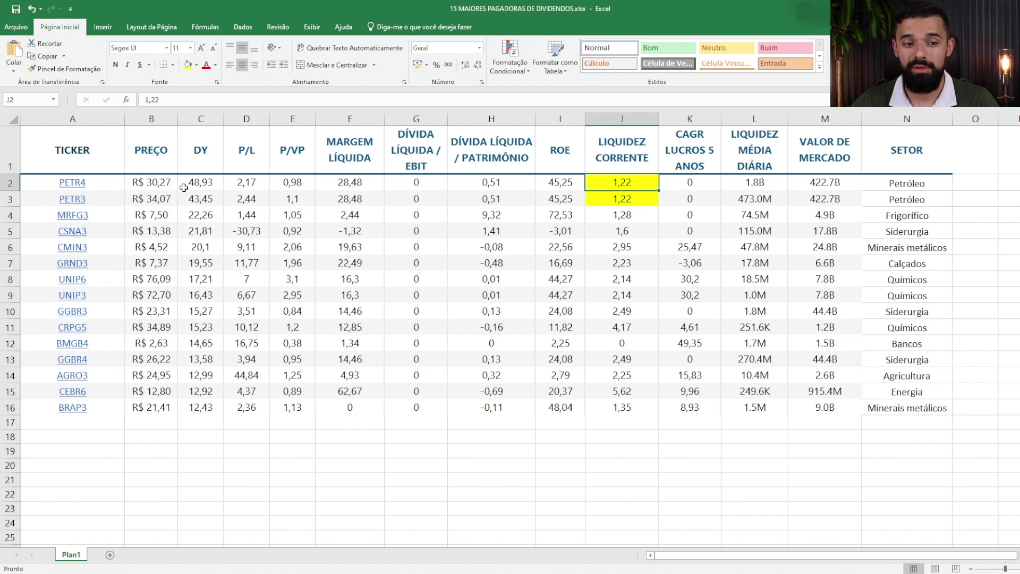
pyautogui.click(160, 187)
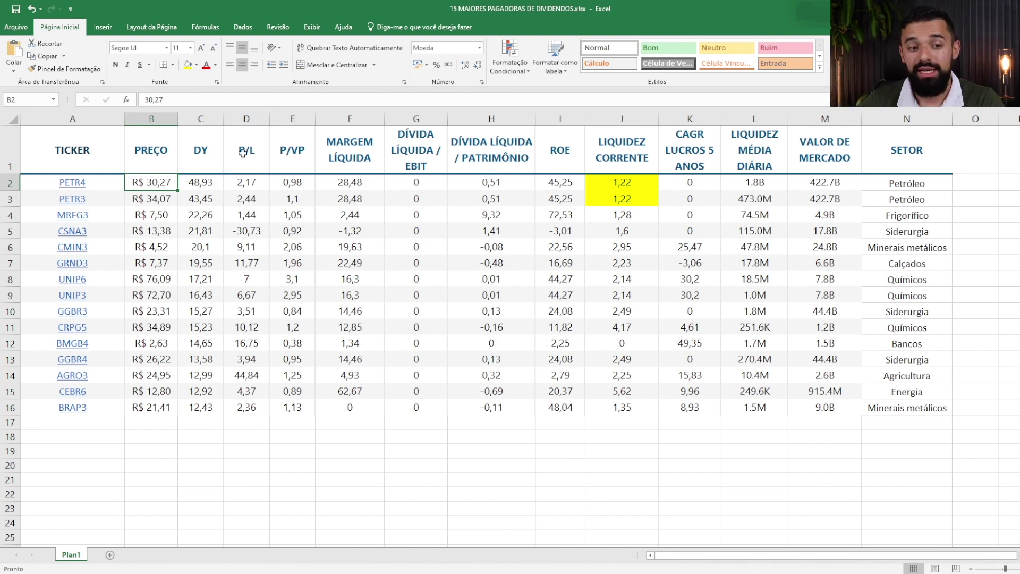
pyautogui.click(198, 184)
pyautogui.click(175, 185)
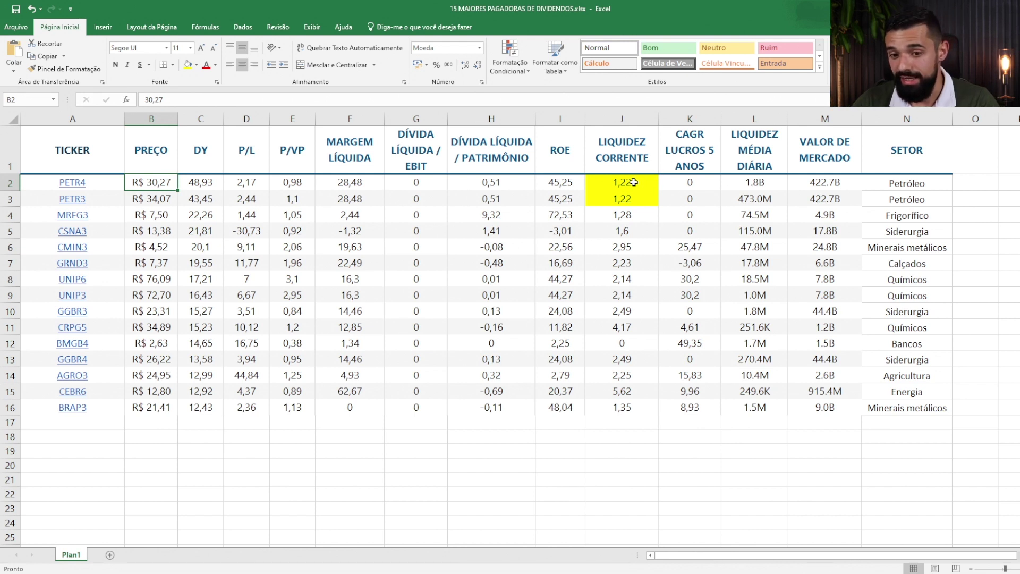
# - Highlight the SETOR cells of PETR4 and PETR3 with a yellow fill
pyautogui.moveTo(634, 182); pyautogui.dragTo(50, 205)
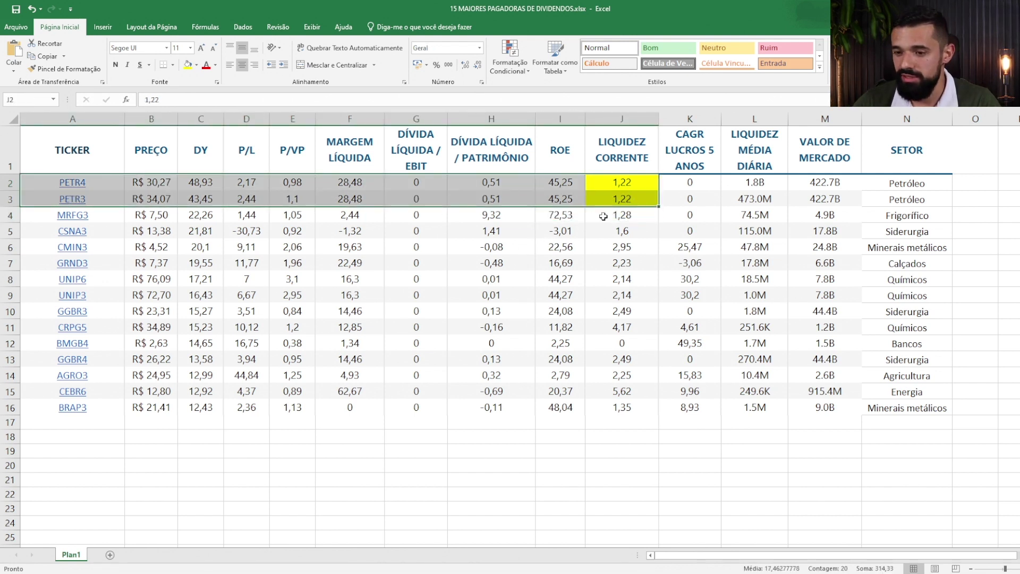
pyautogui.moveTo(645, 181); pyautogui.dragTo(646, 205)
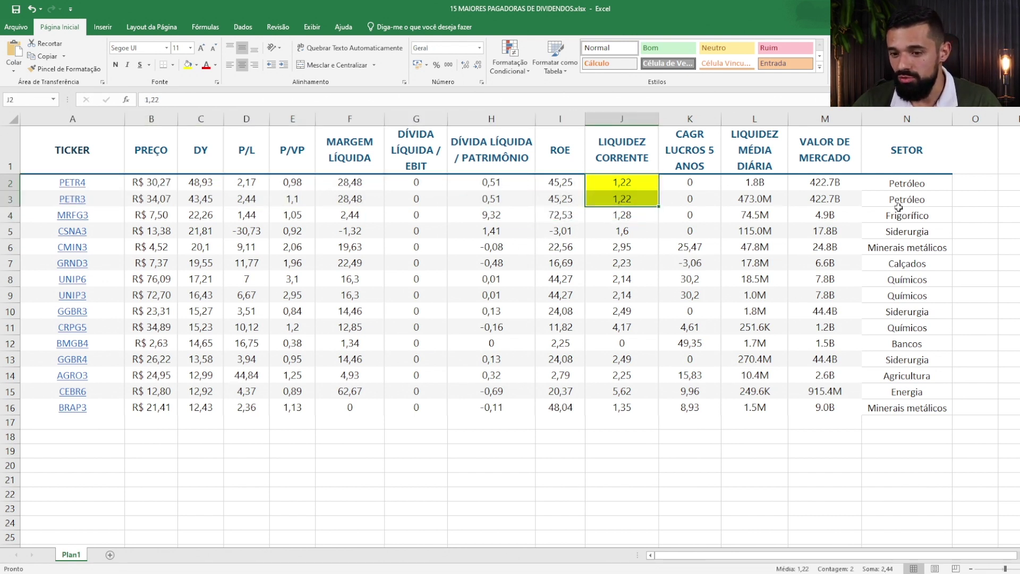
pyautogui.moveTo(920, 183); pyautogui.dragTo(912, 199)
pyautogui.click(968, 172)
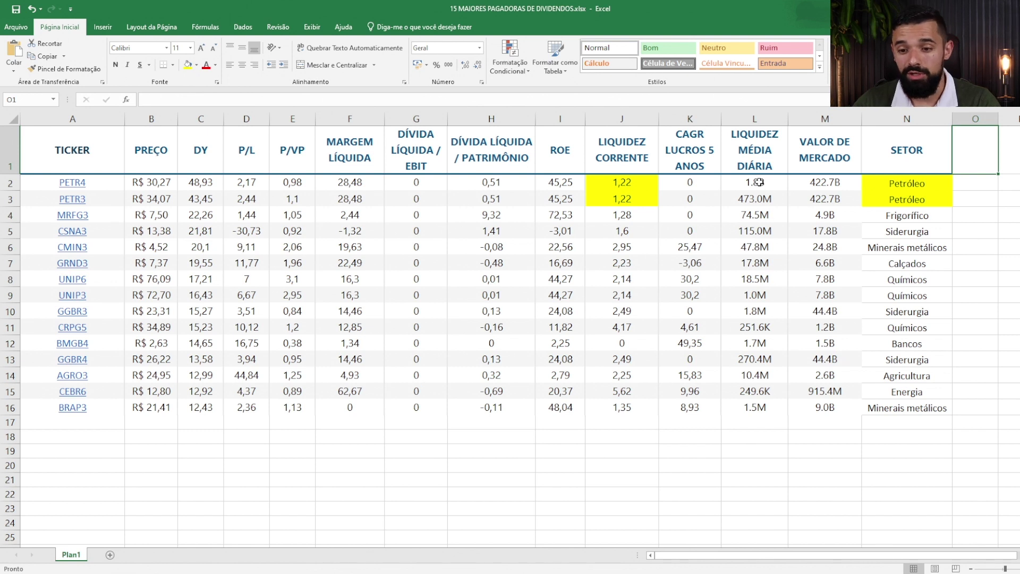
# - Examine the LIQUIDEZ MÉDIA DIÁRIA values of all fifteen stocks and the DY header
pyautogui.moveTo(760, 182); pyautogui.dragTo(767, 412)
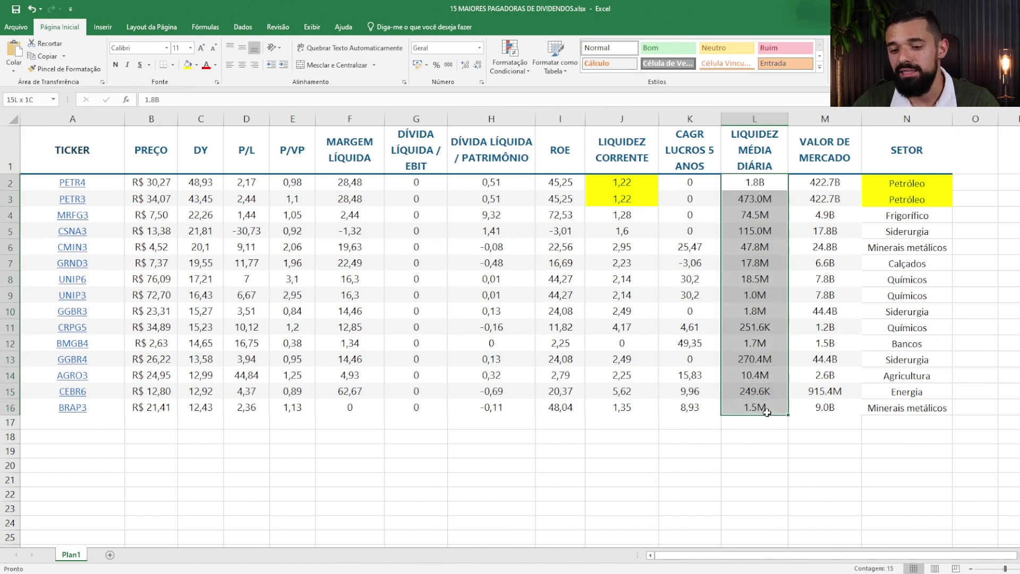
pyautogui.click(767, 424)
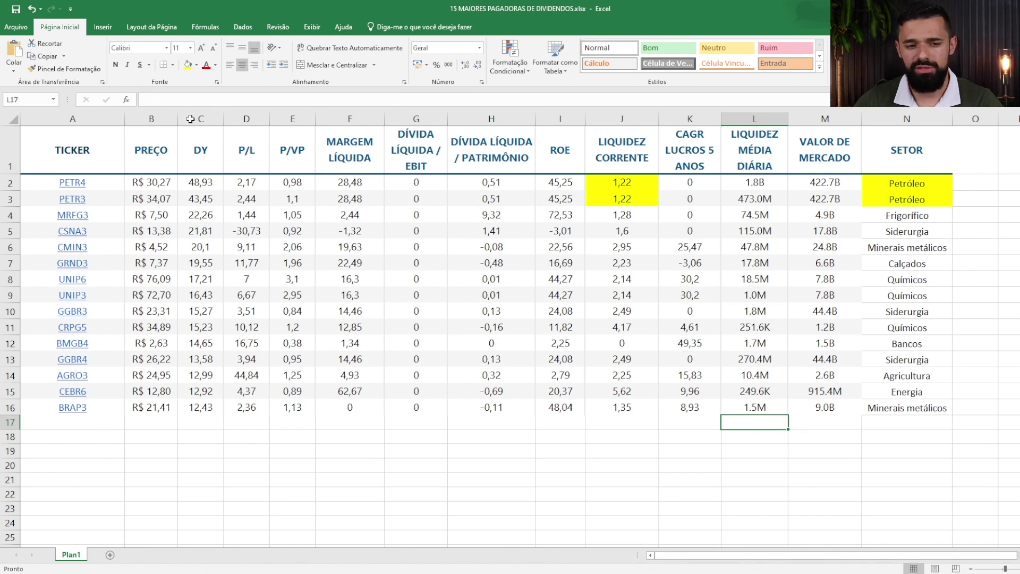
pyautogui.click(206, 150)
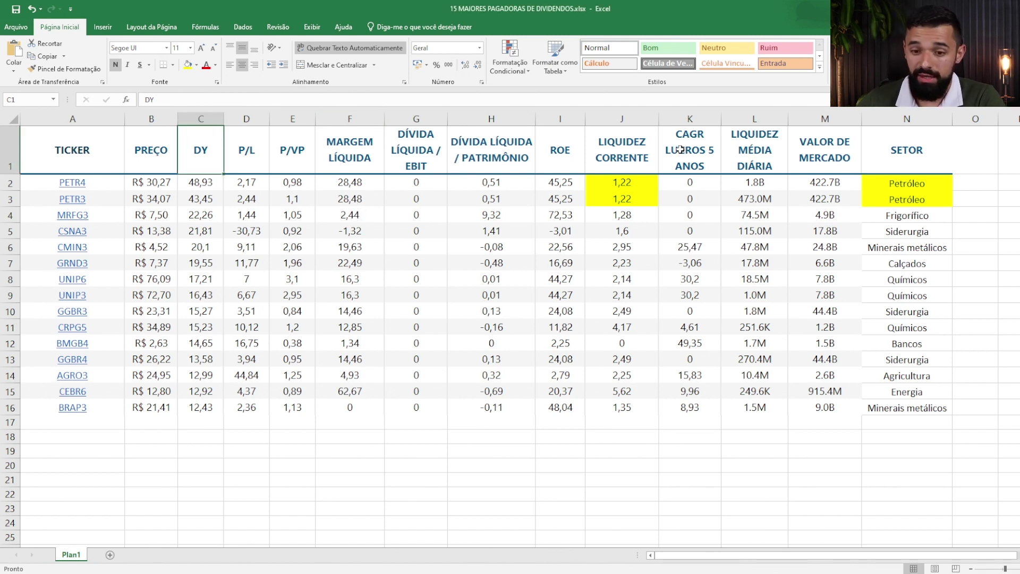
# - Highlight MRFG3's LIQUIDEZ CORRENTE cell with a yellow fill
pyautogui.click(7, 215)
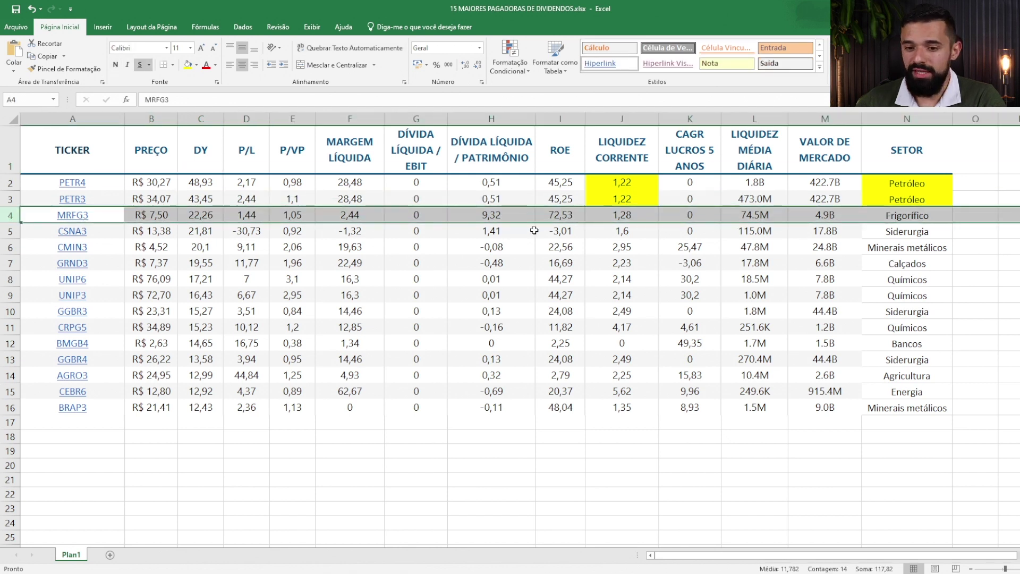
pyautogui.click(623, 215)
pyautogui.click(187, 64)
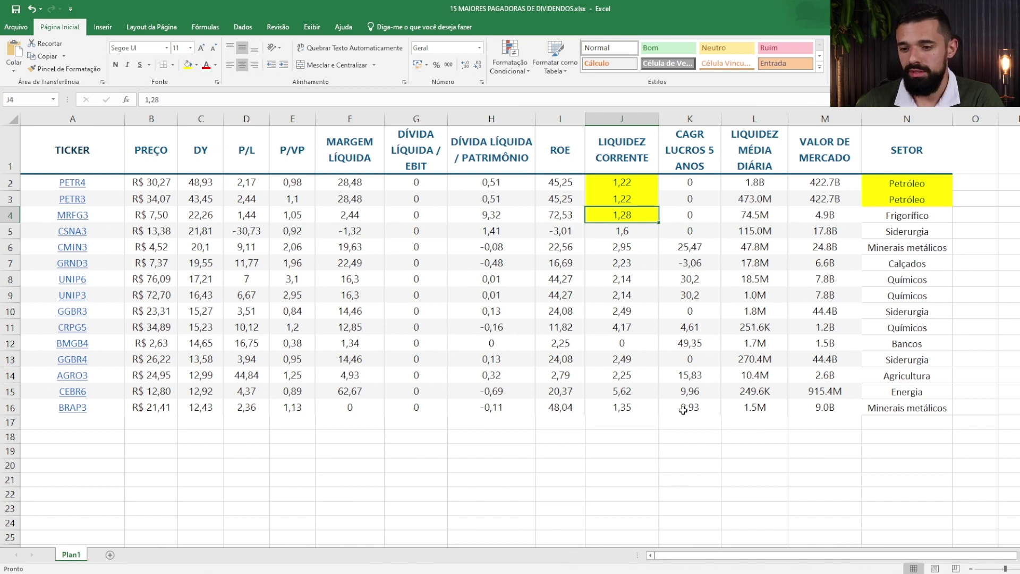
# - Compare the highlighted LIQUIDEZ CORRENTE cells of PETR4 and PETR3 with the MRFG3 row
pyautogui.moveTo(617, 186); pyautogui.dragTo(897, 198)
pyautogui.moveTo(628, 182); pyautogui.dragTo(629, 200)
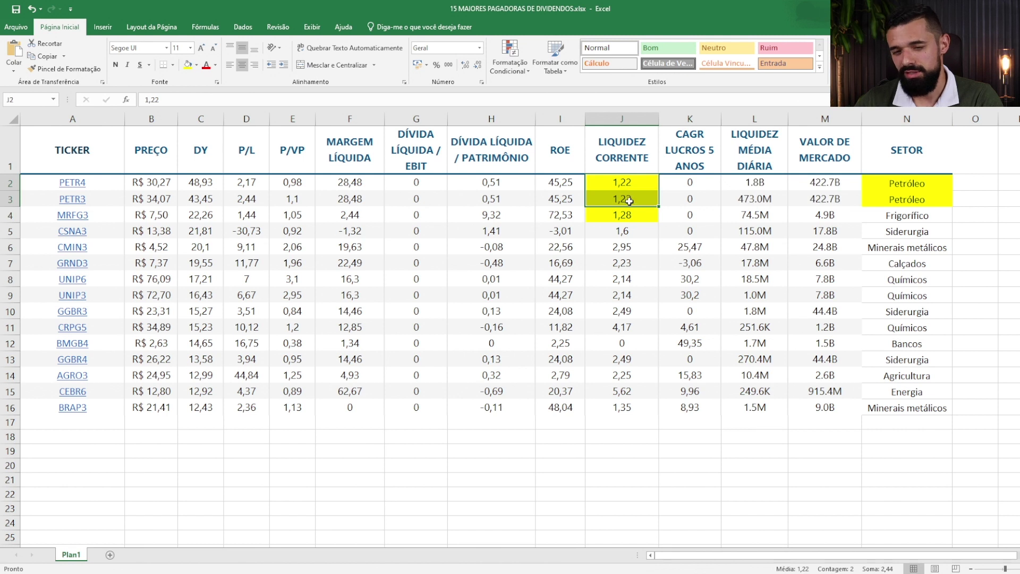
pyautogui.click(630, 184)
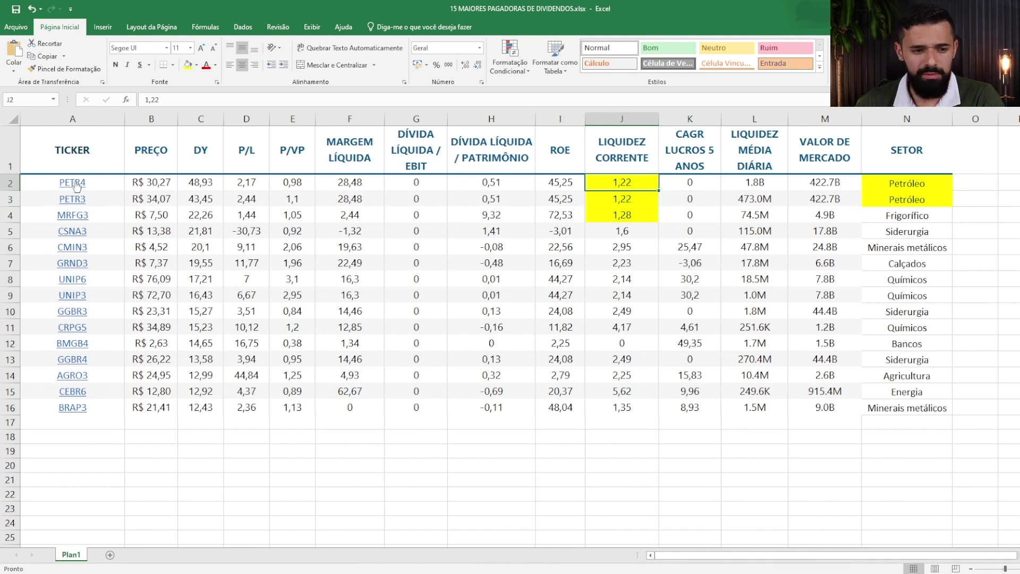
pyautogui.click(3, 214)
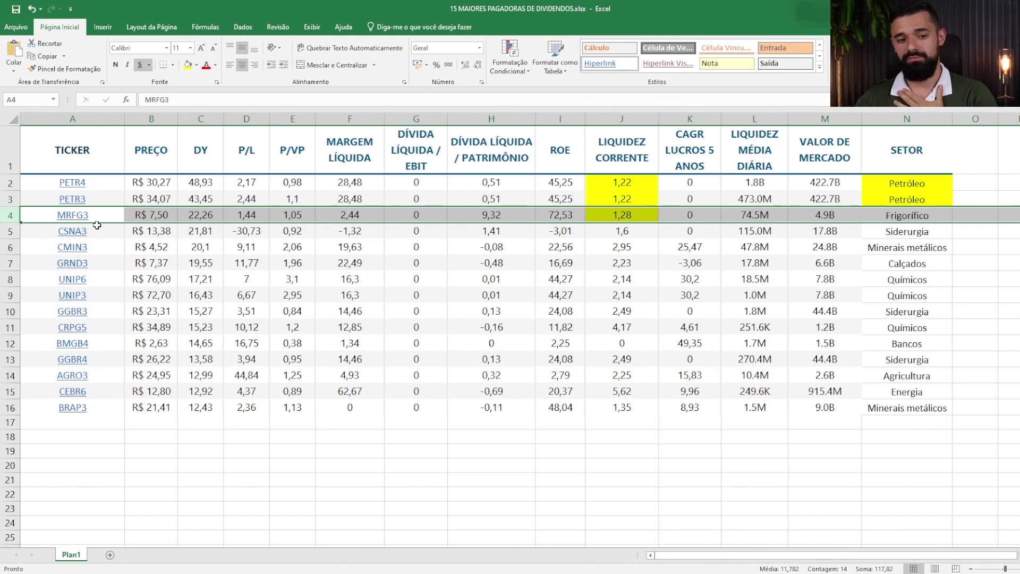
# - Highlight CSNA3's MARGEM LÍQUIDA, ROE and P/L cells with a yellow fill
pyautogui.click(234, 236)
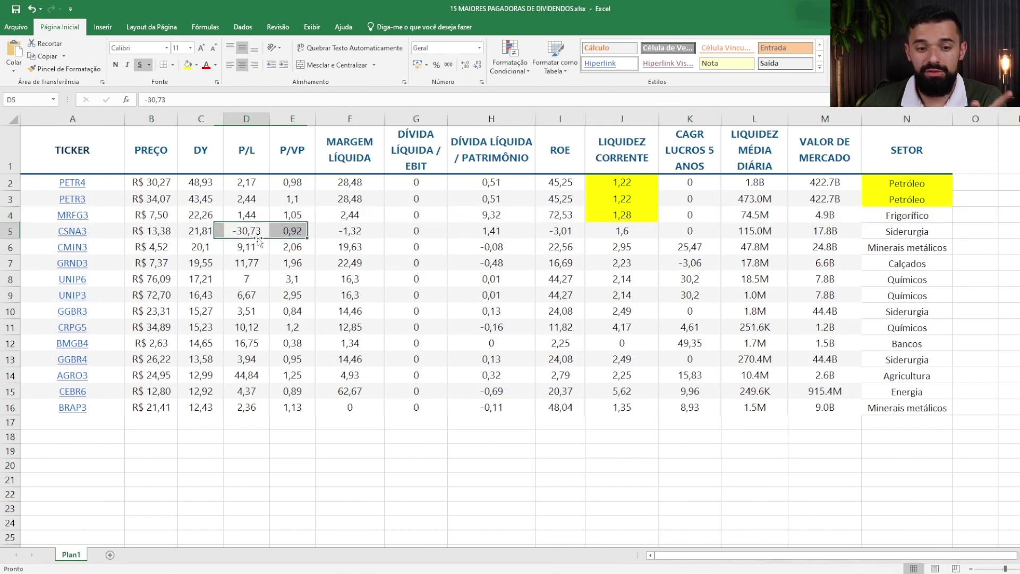
pyautogui.click(353, 234)
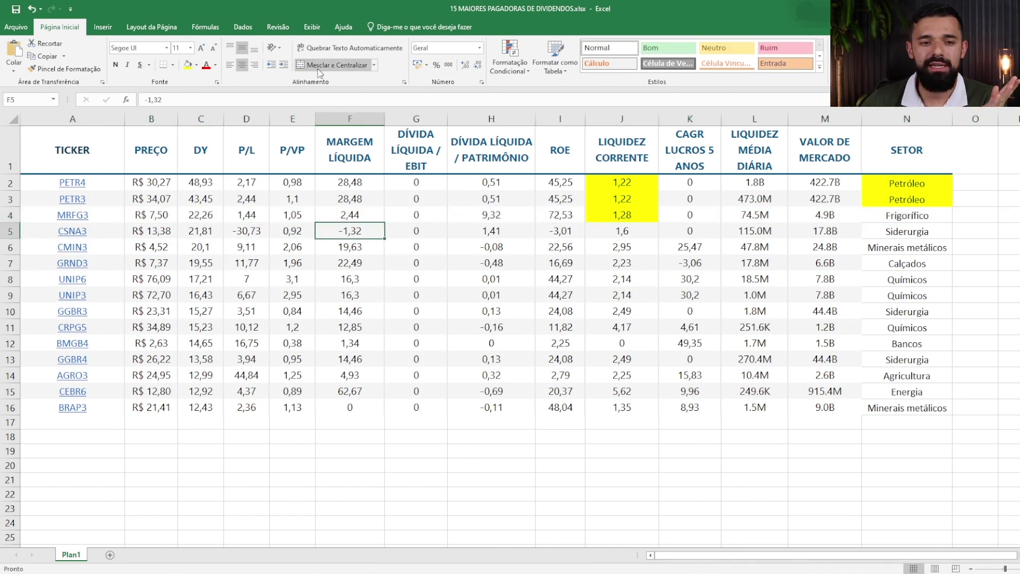
pyautogui.click(187, 65)
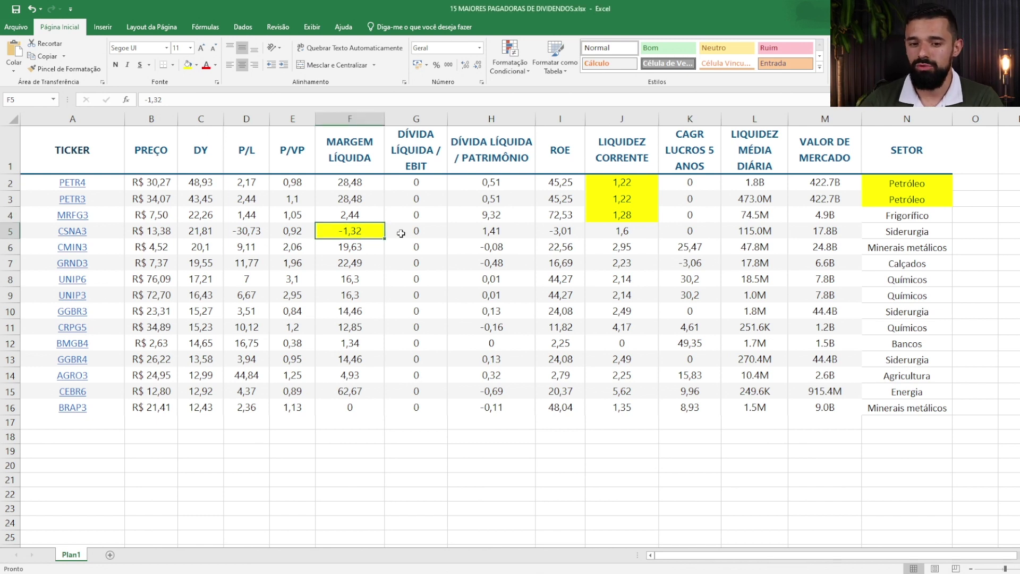
pyautogui.click(571, 234)
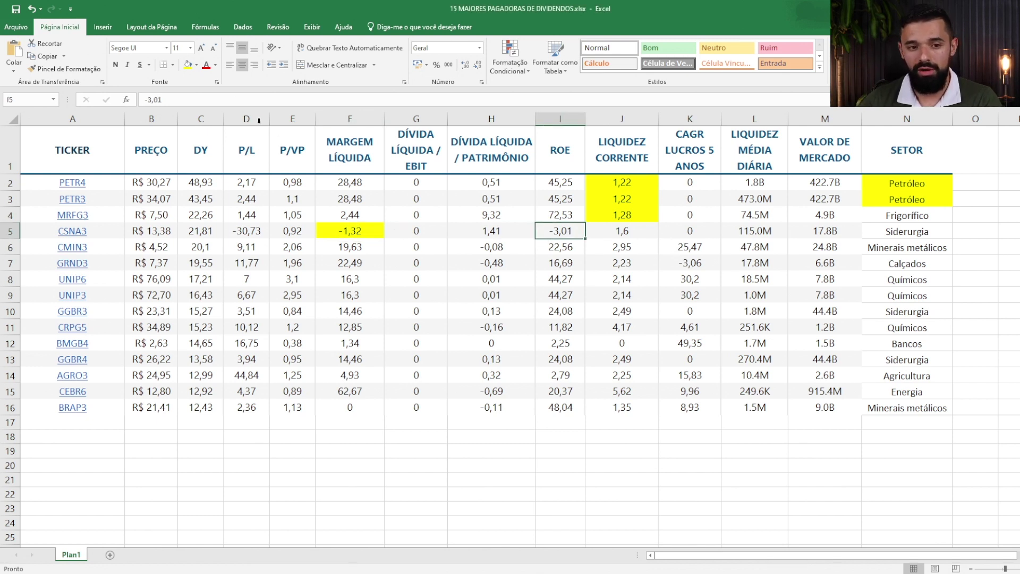
pyautogui.click(188, 65)
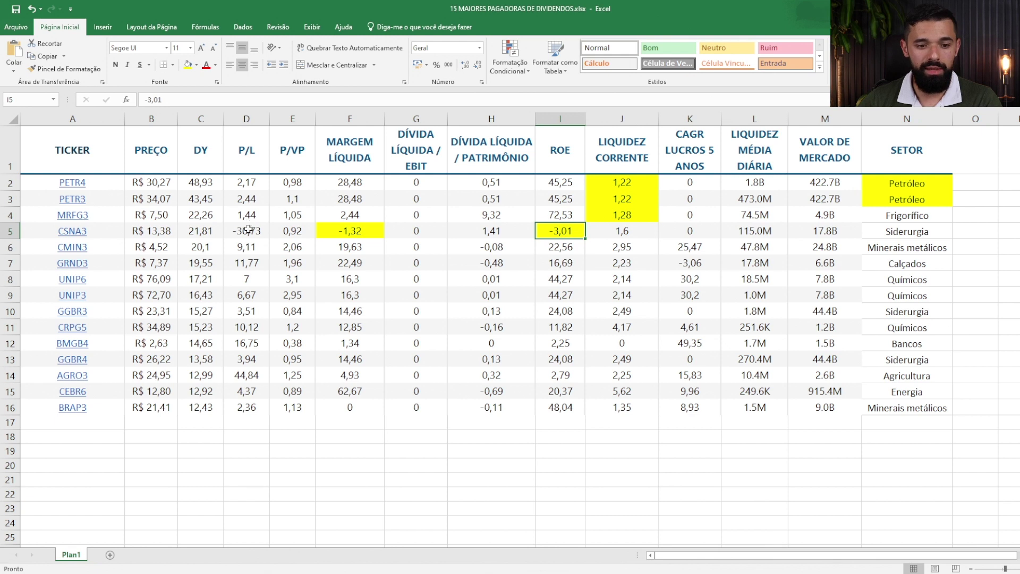
pyautogui.click(248, 230)
pyautogui.click(188, 65)
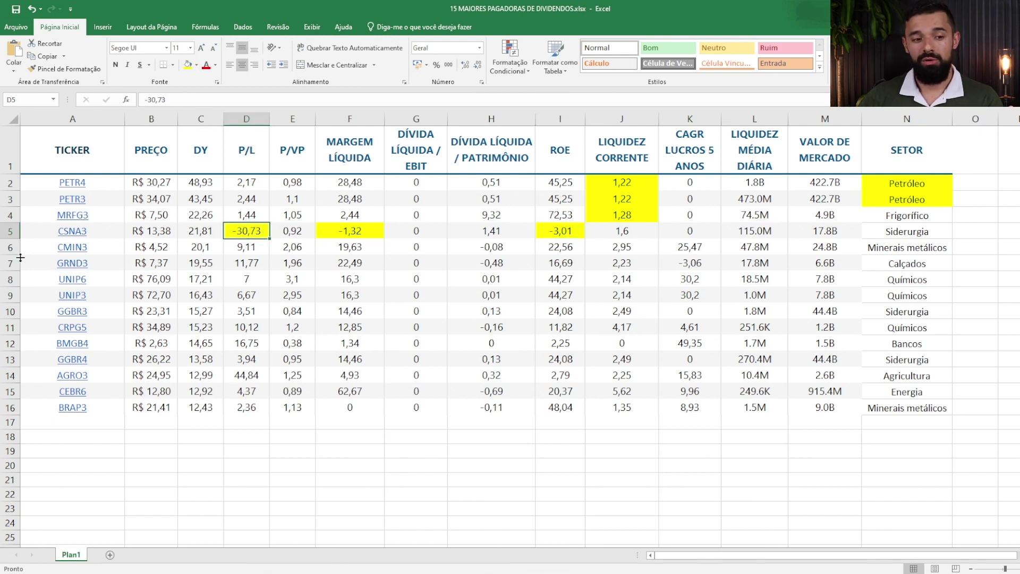
# - Highlight CSNA3's SETOR cell, Siderurgia, with a yellow fill
pyautogui.click(4, 248)
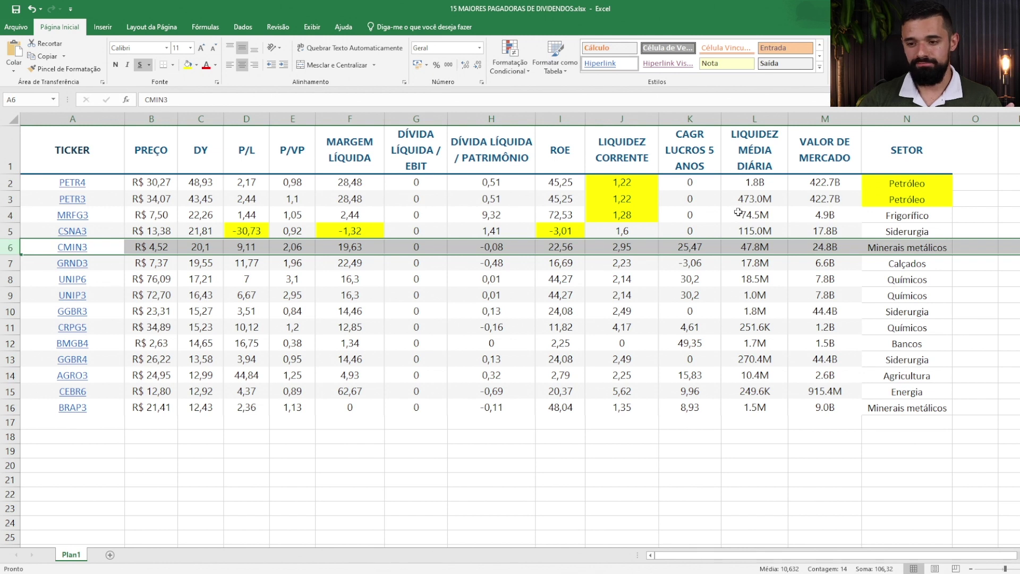
pyautogui.click(935, 232)
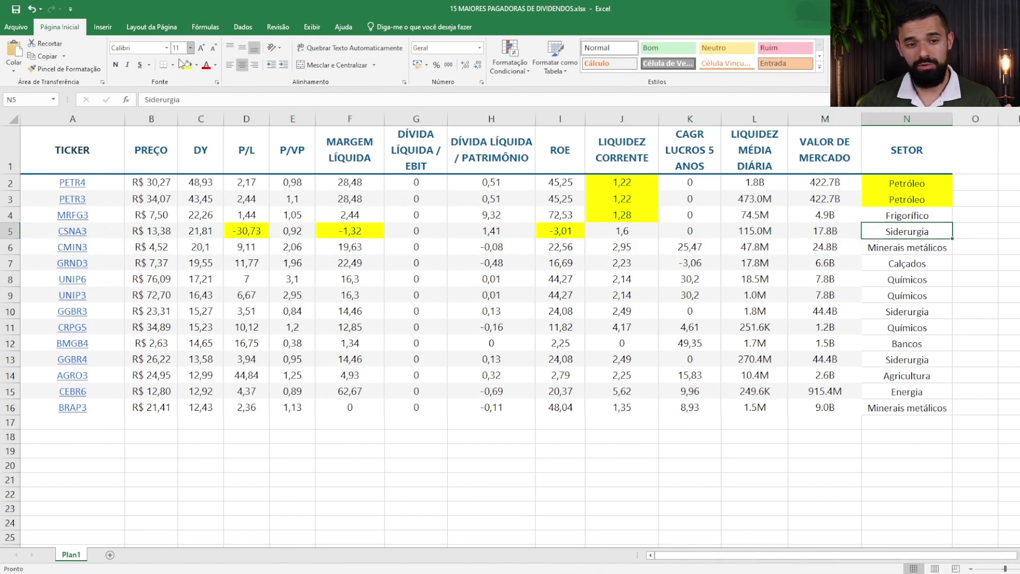
pyautogui.click(191, 64)
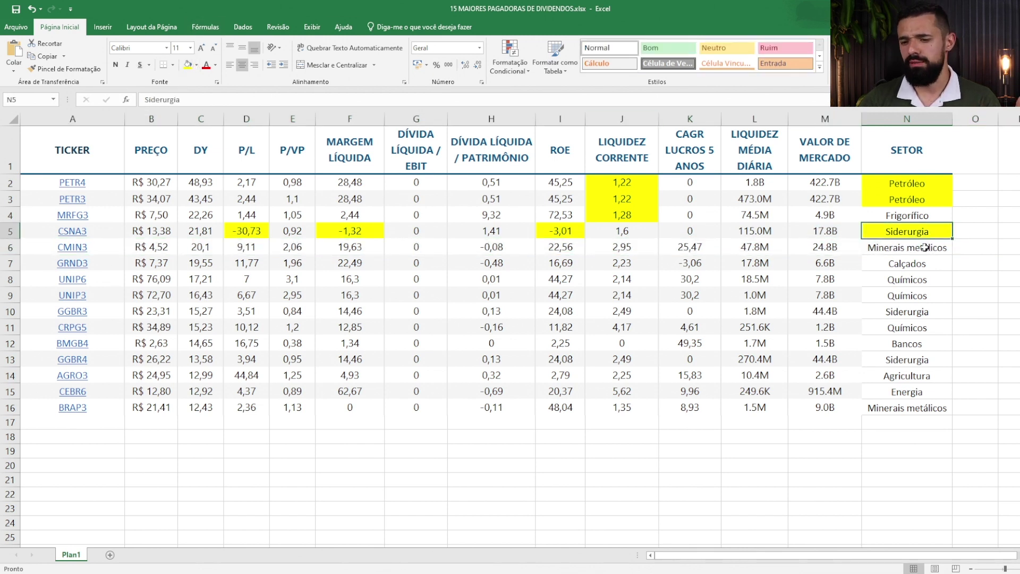
# - Check CMIN3's LIQUIDEZ CORRENTE and highlight its SETOR cell, Minerais metálicos, with a yellow fill
pyautogui.click(9, 247)
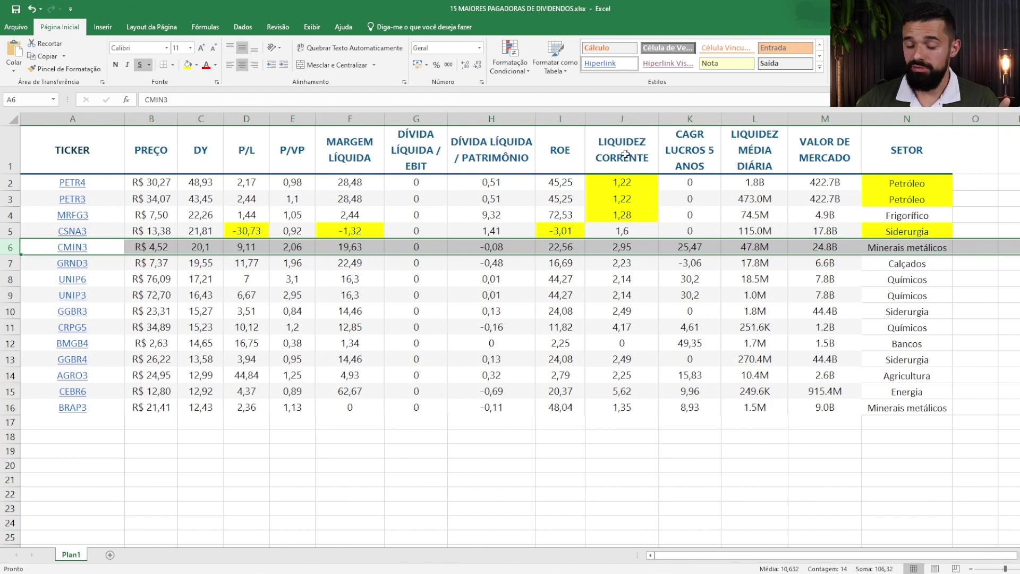
pyautogui.click(627, 247)
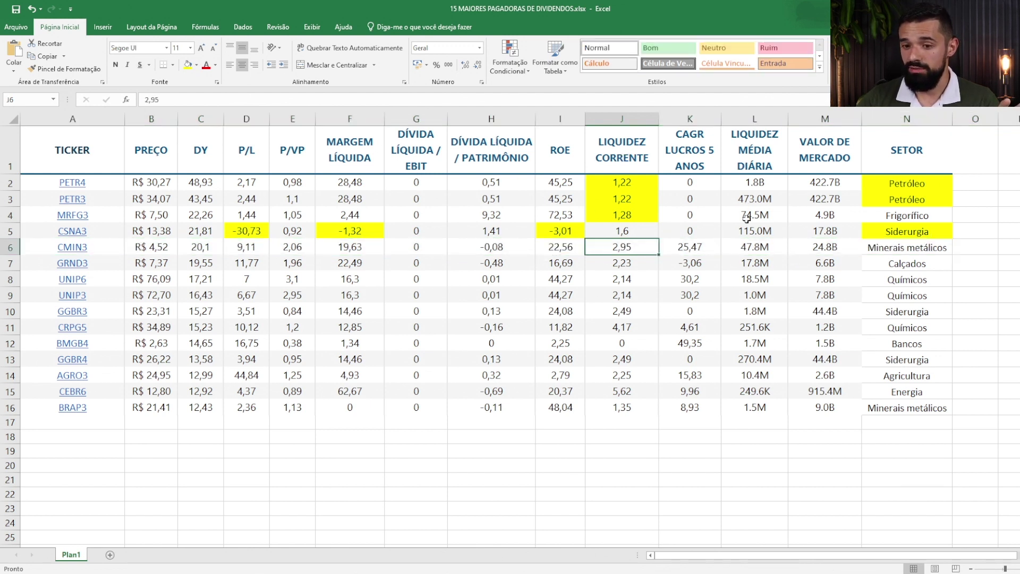
pyautogui.click(912, 250)
pyautogui.click(187, 67)
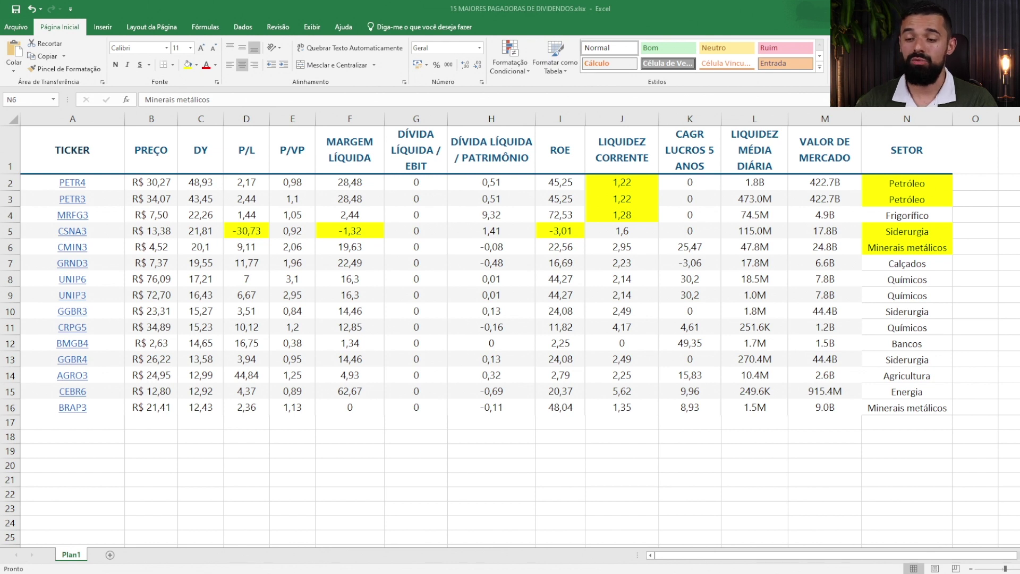
pyautogui.hotkey('alt', 'Tab')
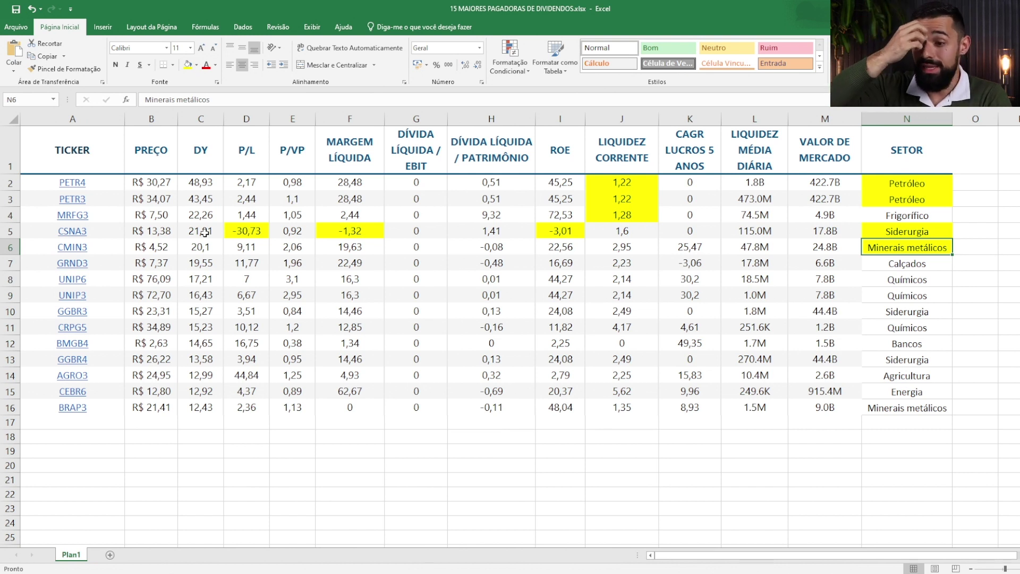
# - Examine GRND3's sector and its indicators from P/L and P/VP through net margin, debt ratios and ROE to LIQUIDEZ CORRENTE
pyautogui.click(941, 264)
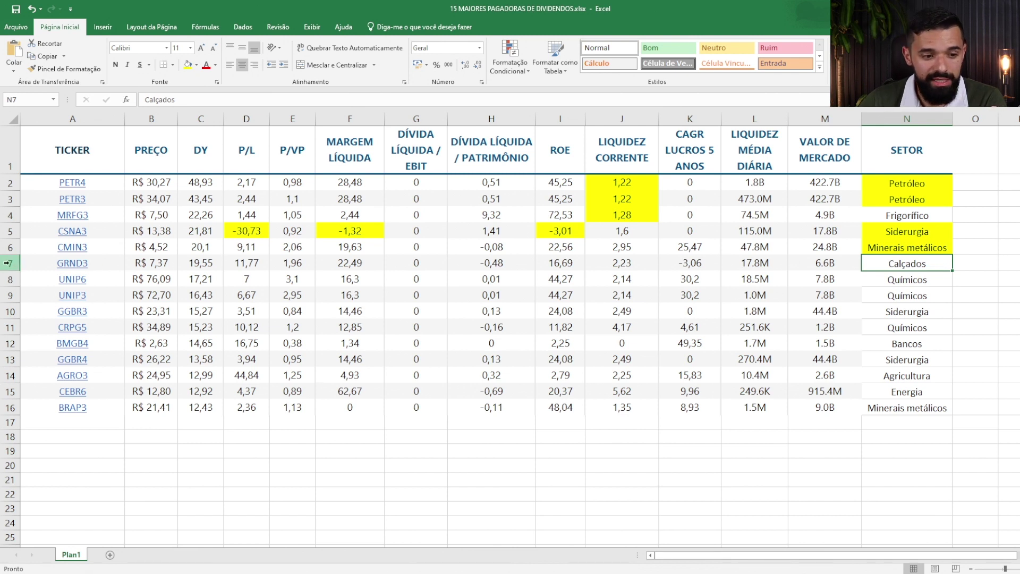
pyautogui.click(256, 263)
pyautogui.click(292, 264)
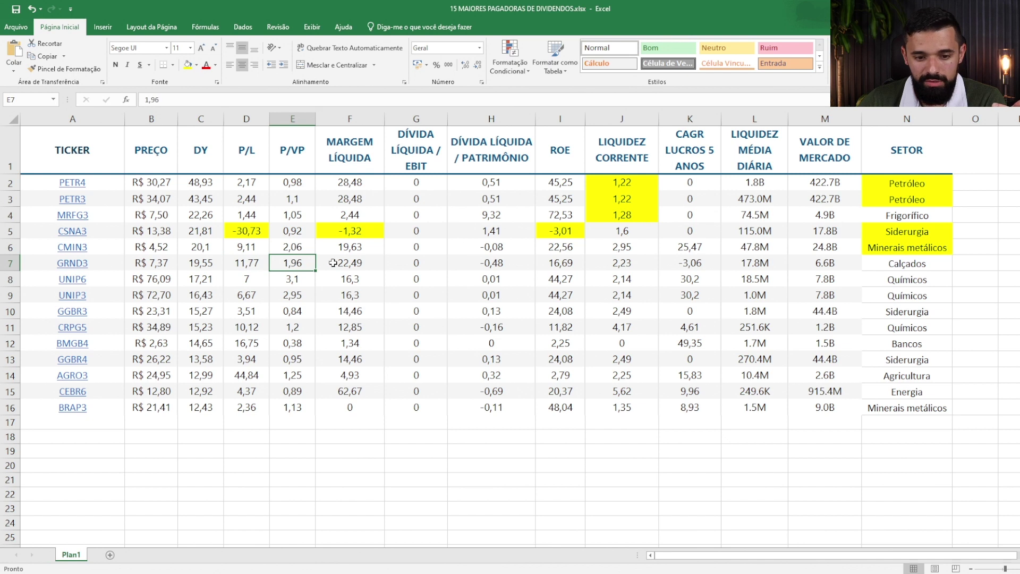
pyautogui.click(333, 263)
pyautogui.click(406, 266)
pyautogui.click(481, 266)
pyautogui.click(558, 266)
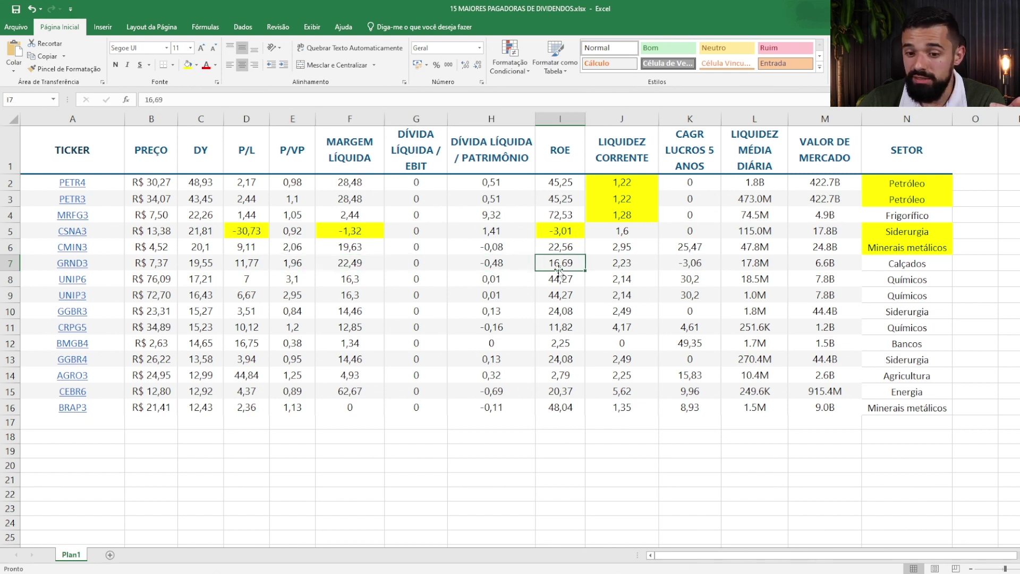
pyautogui.click(590, 266)
# - Highlight GRND3's CAGR LUCROS 5 ANOS cell with a light orange fill instead of yellow
pyautogui.click(680, 267)
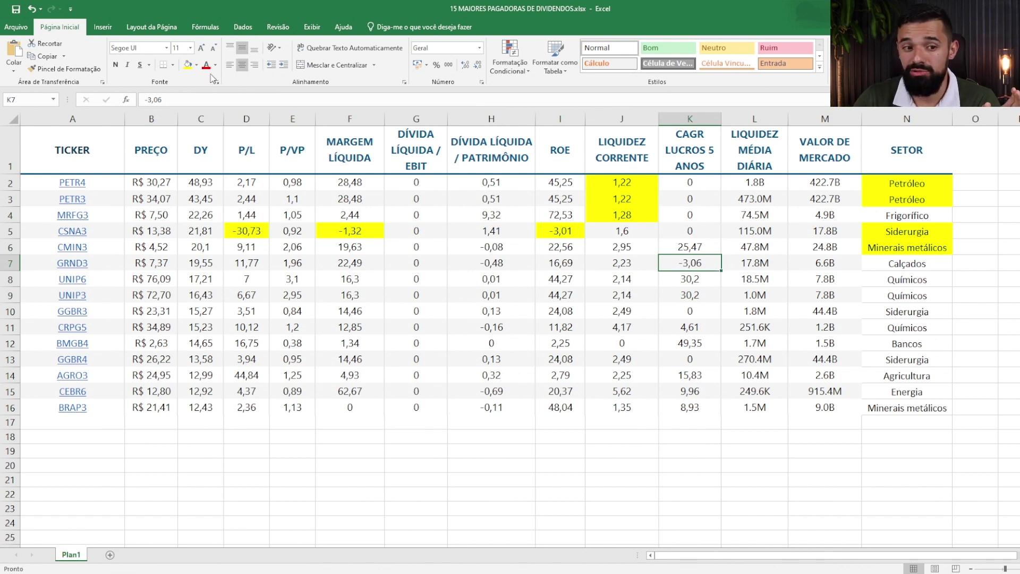
pyautogui.click(188, 64)
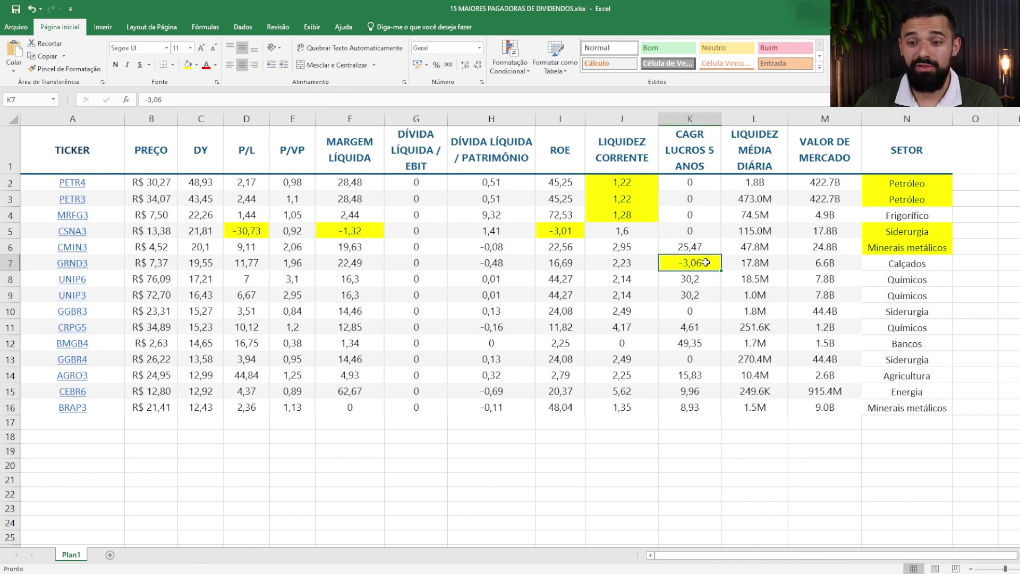
pyautogui.hotkey('ctrl', 'z')
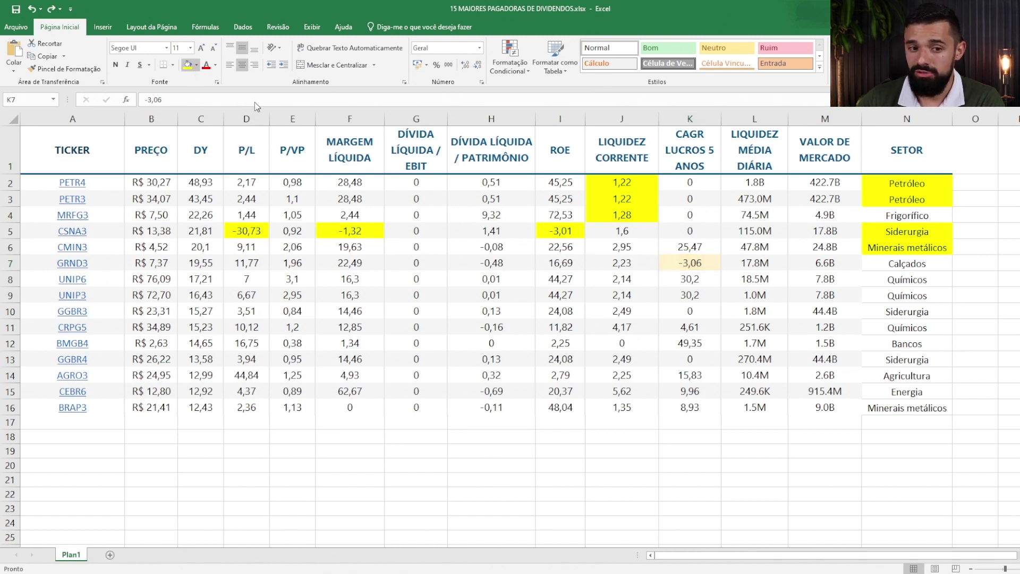
pyautogui.click(631, 265)
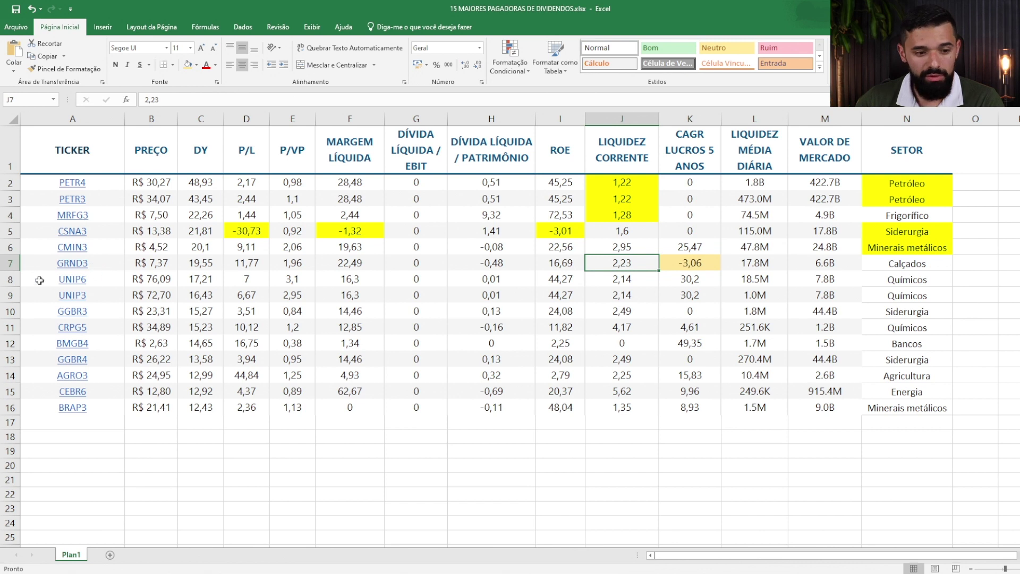
# - Examine UNIP6's indicators: MARGEM LÍQUIDA, ROE, LIQUIDEZ CORRENTE, CAGR LUCROS 5 ANOS and LIQUIDEZ MÉDIA DIÁRIA
pyautogui.click(10, 279)
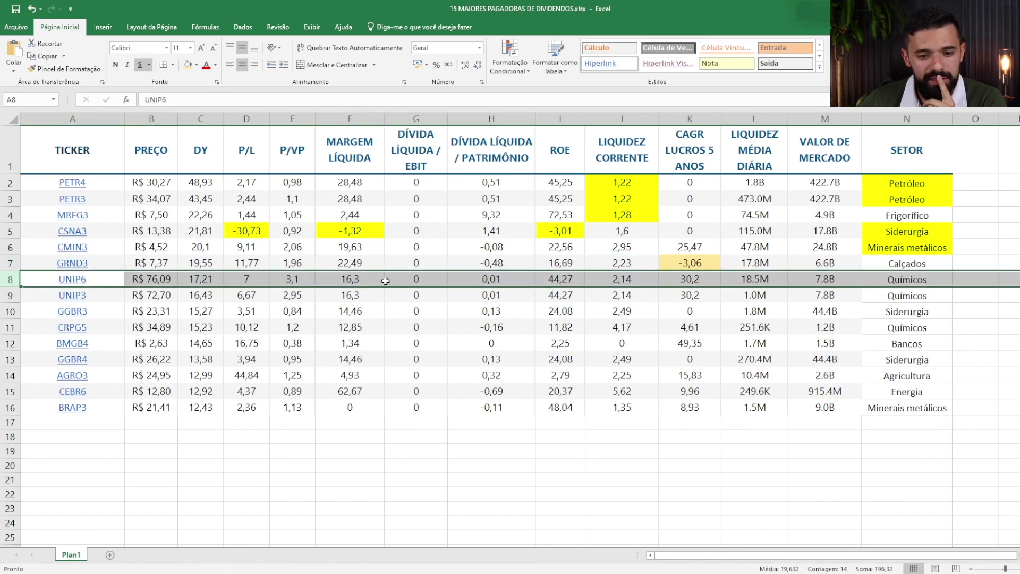
pyautogui.click(370, 278)
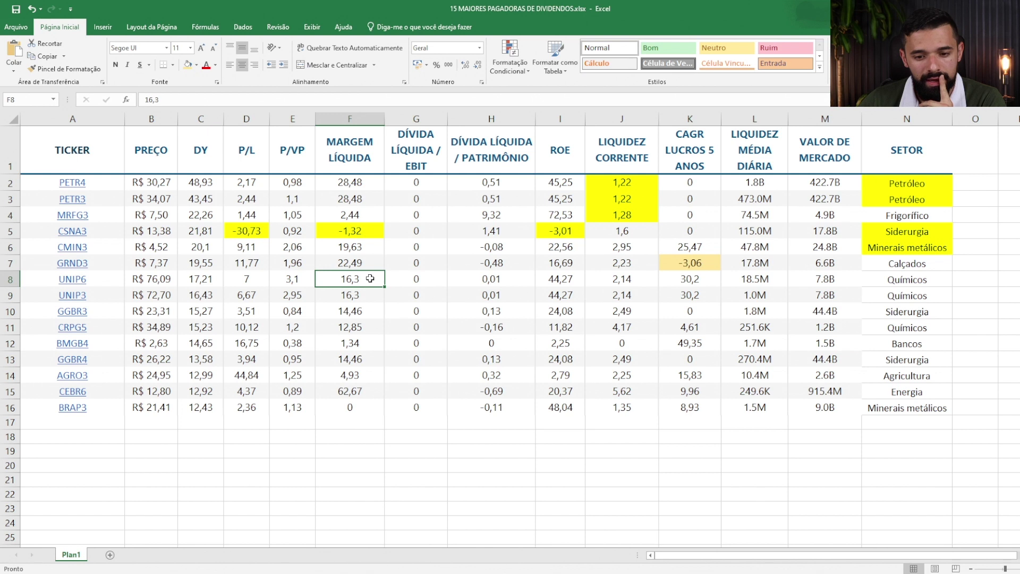
pyautogui.click(573, 278)
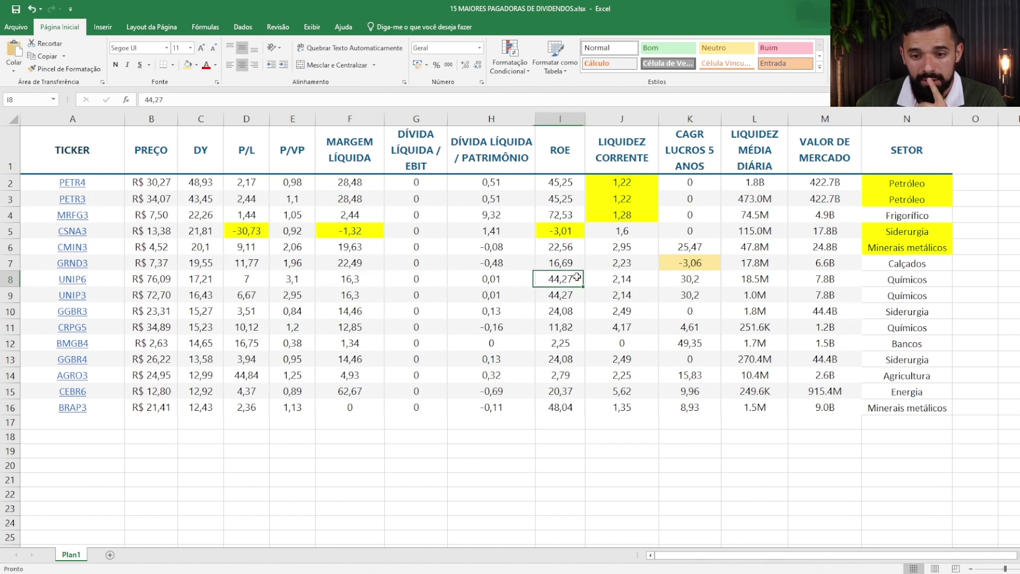
pyautogui.click(633, 283)
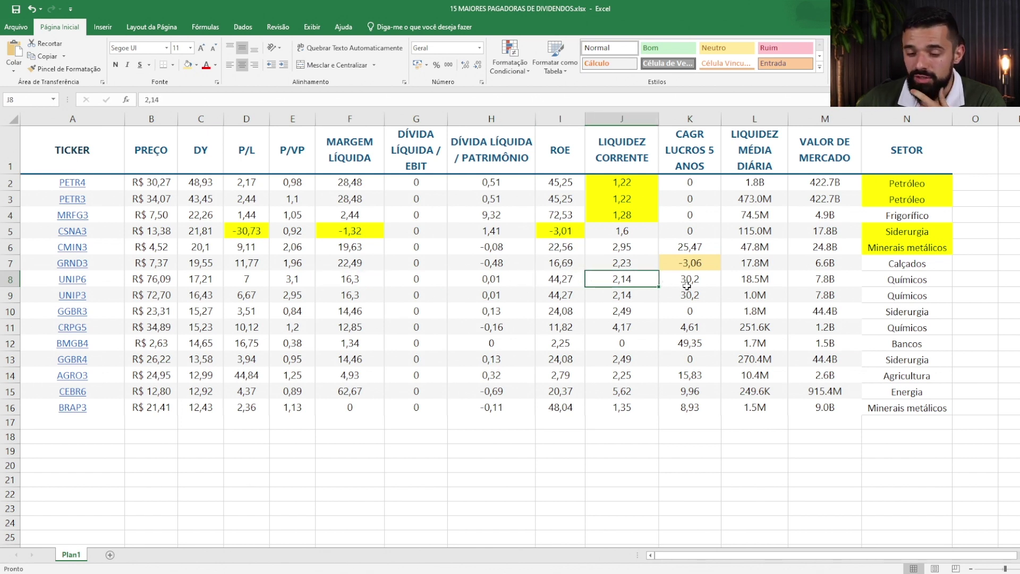
pyautogui.click(689, 286)
pyautogui.click(765, 281)
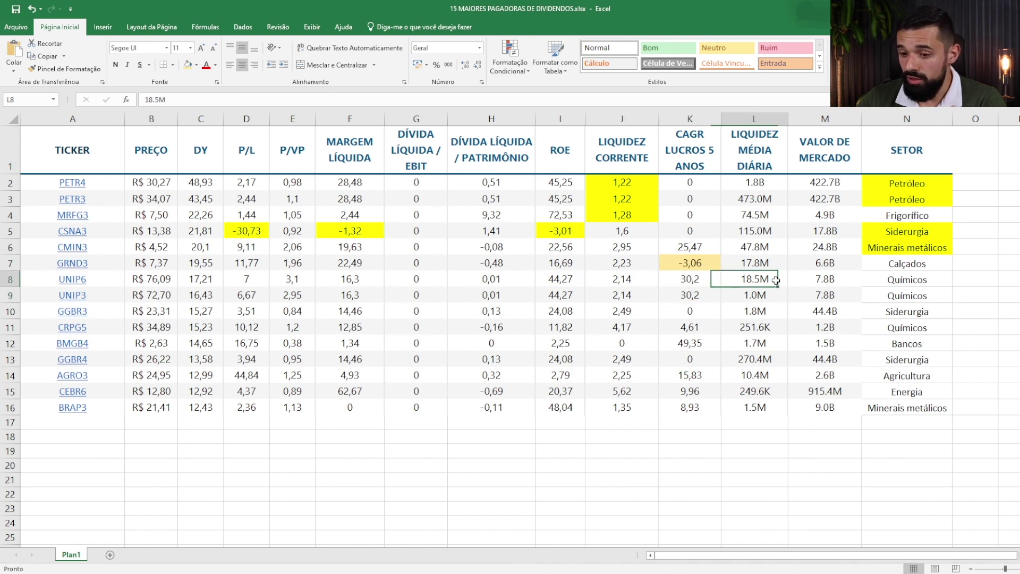
# - Highlight the Químicos SETOR cells of UNIP6, UNIP3 and CRPG5 with a light salmon-orange fill
pyautogui.moveTo(921, 285); pyautogui.dragTo(920, 295)
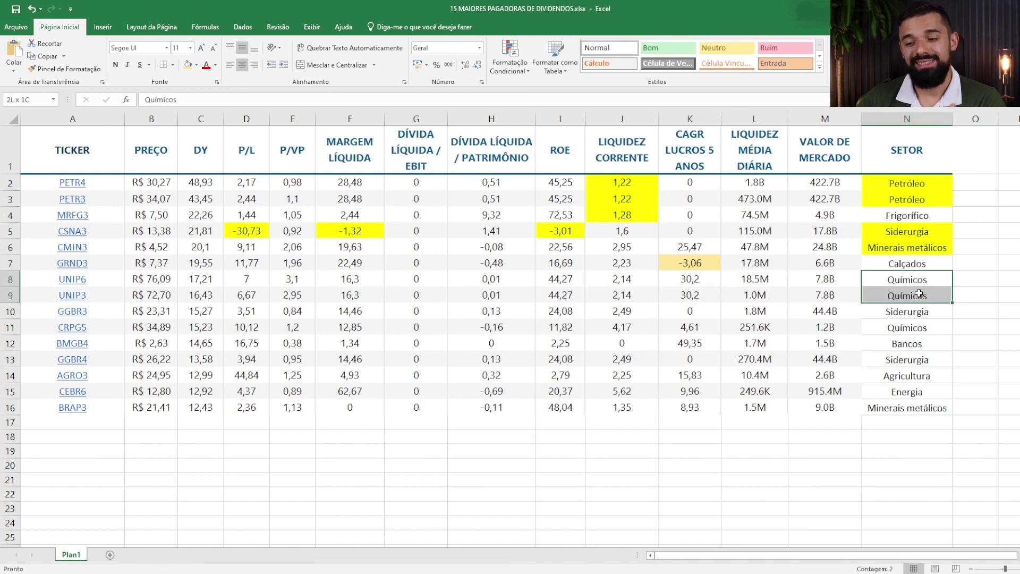
pyautogui.keyDown('ctrl'); pyautogui.click(912, 332); pyautogui.keyUp('ctrl')
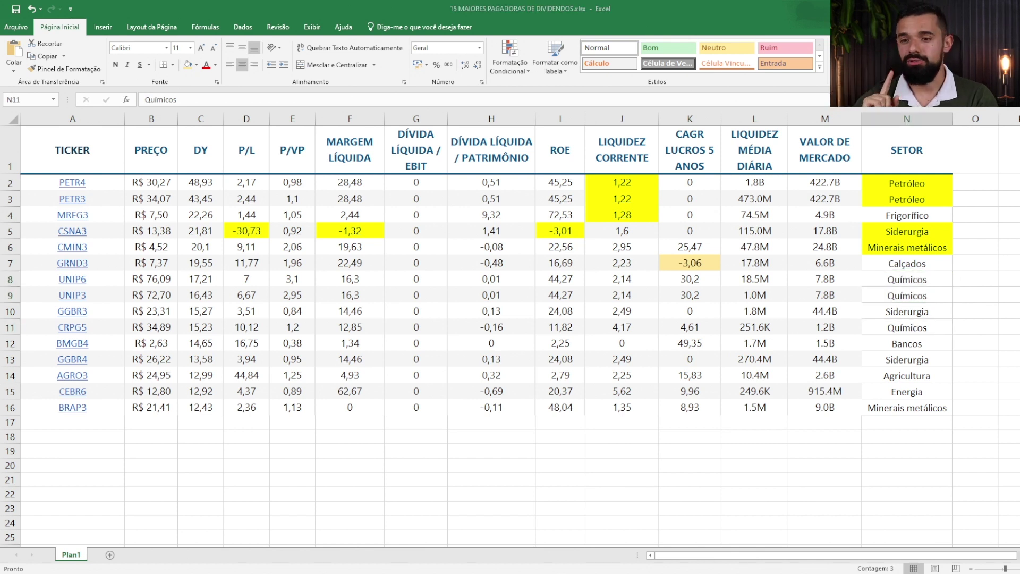
pyautogui.click(188, 65)
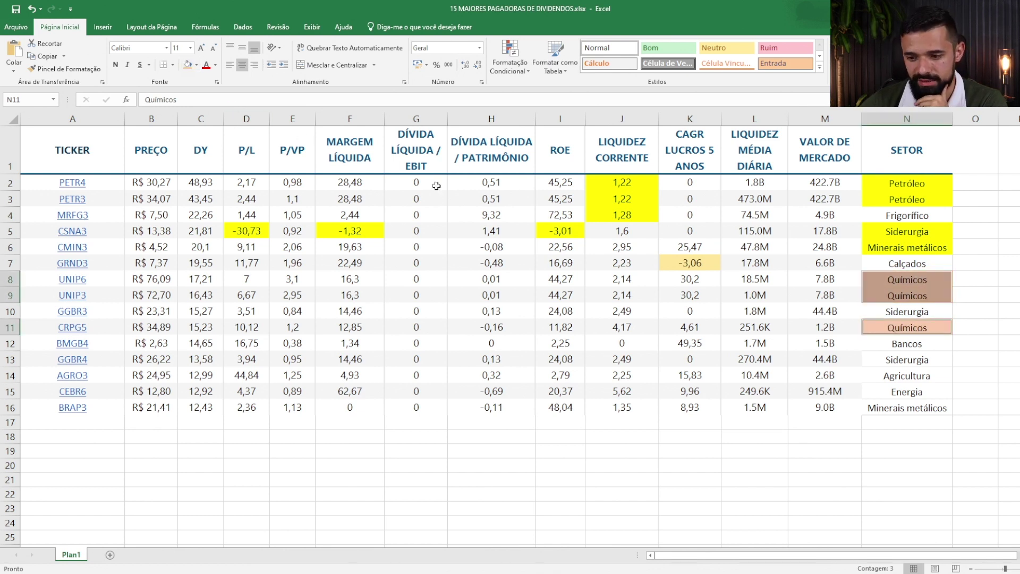
# - Open UNIP6's ticker link and review the CRPG5, UNIP6, UNIP3 and GGBR3 rows together with the highlighted Químicos sector cells
pyautogui.click(8, 327)
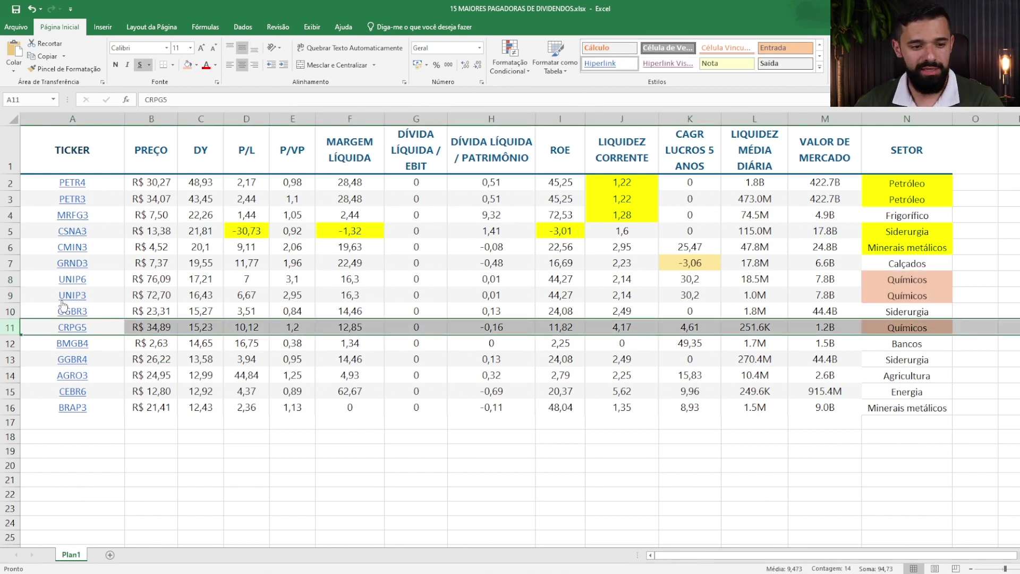
pyautogui.click(71, 281)
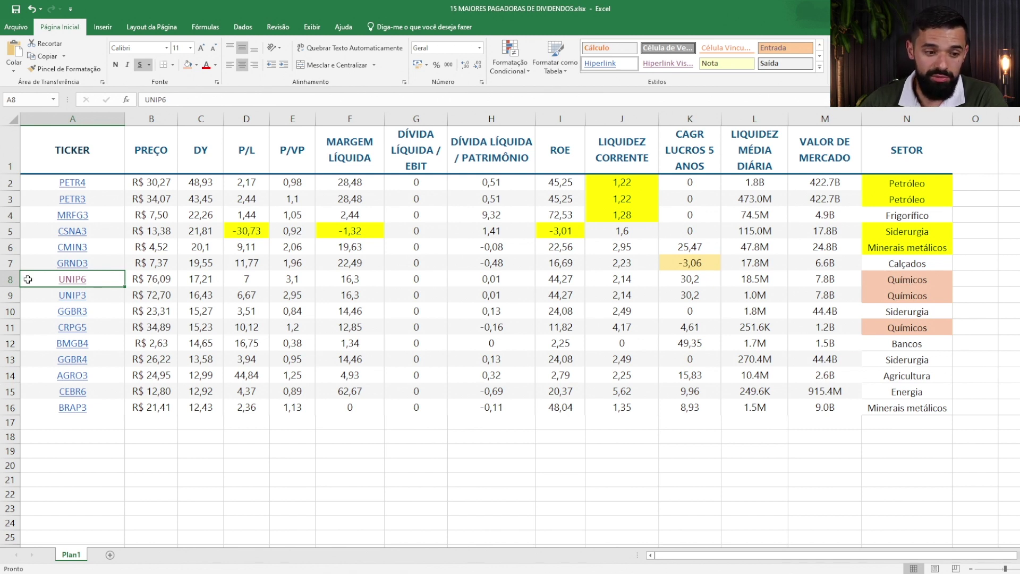
pyautogui.click(10, 279)
pyautogui.click(9, 294)
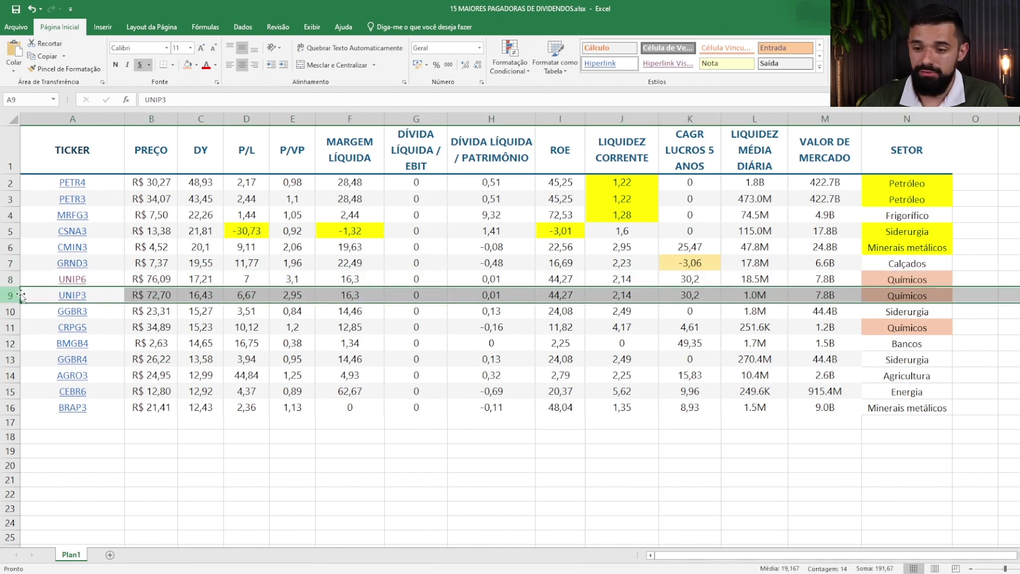
pyautogui.click(128, 309)
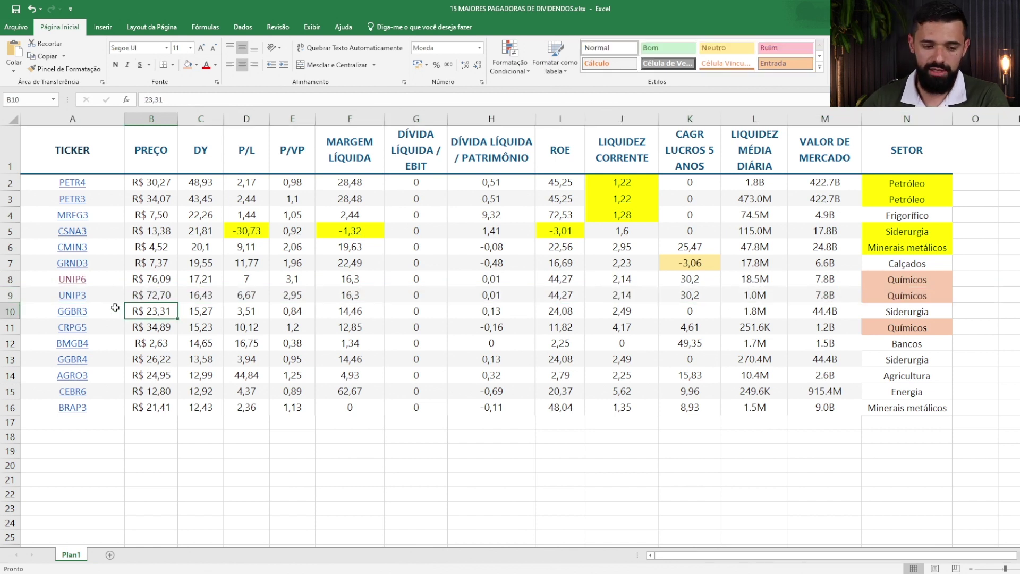
pyautogui.click(4, 311)
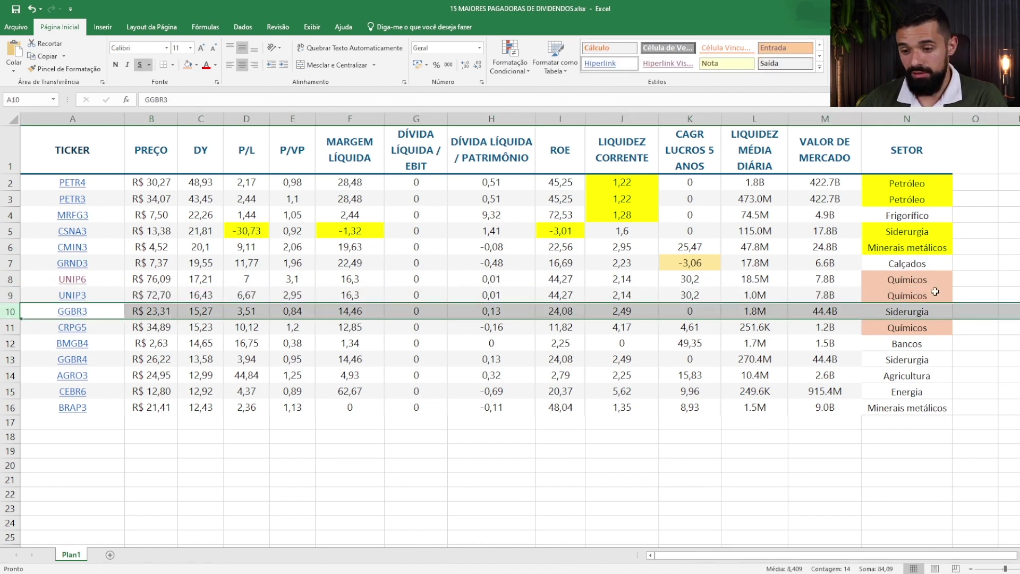
pyautogui.moveTo(917, 281); pyautogui.dragTo(921, 300)
pyautogui.click(920, 299)
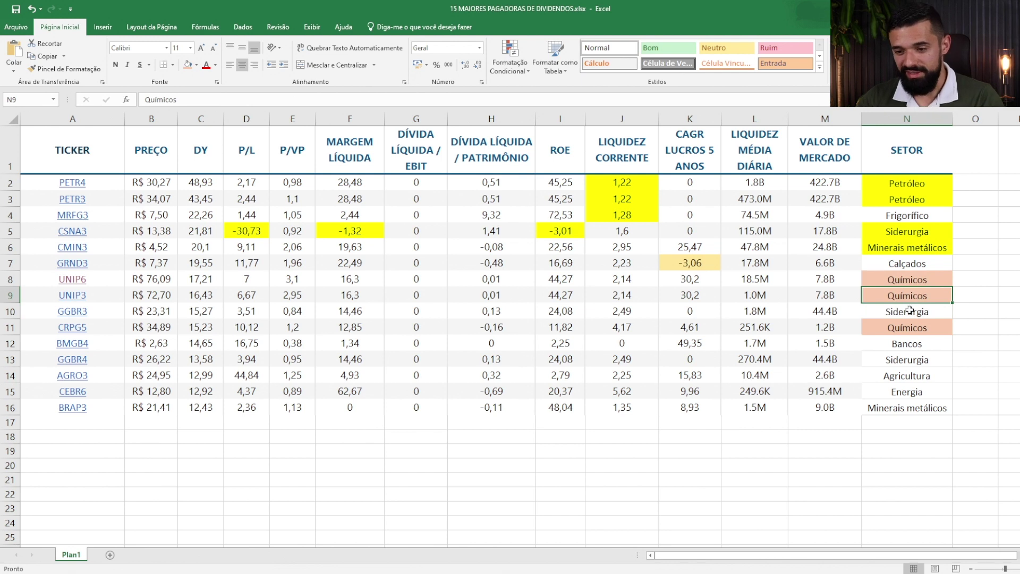
# - Highlight the Siderurgia SETOR cells of GGBR3 and GGBR4 with a yellow fill
pyautogui.click(911, 313)
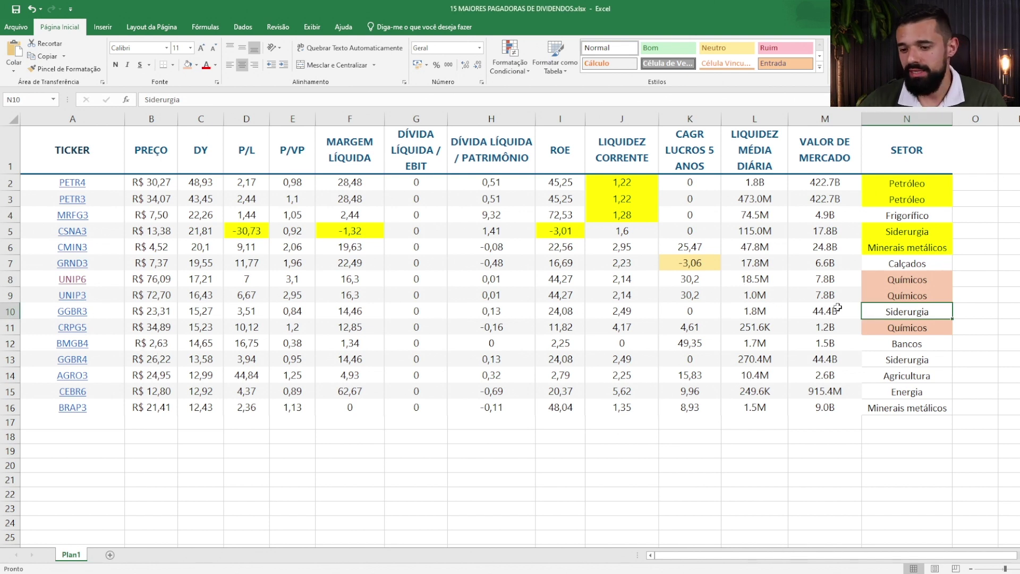
pyautogui.keyDown('ctrl'); pyautogui.click(889, 359); pyautogui.keyUp('ctrl')
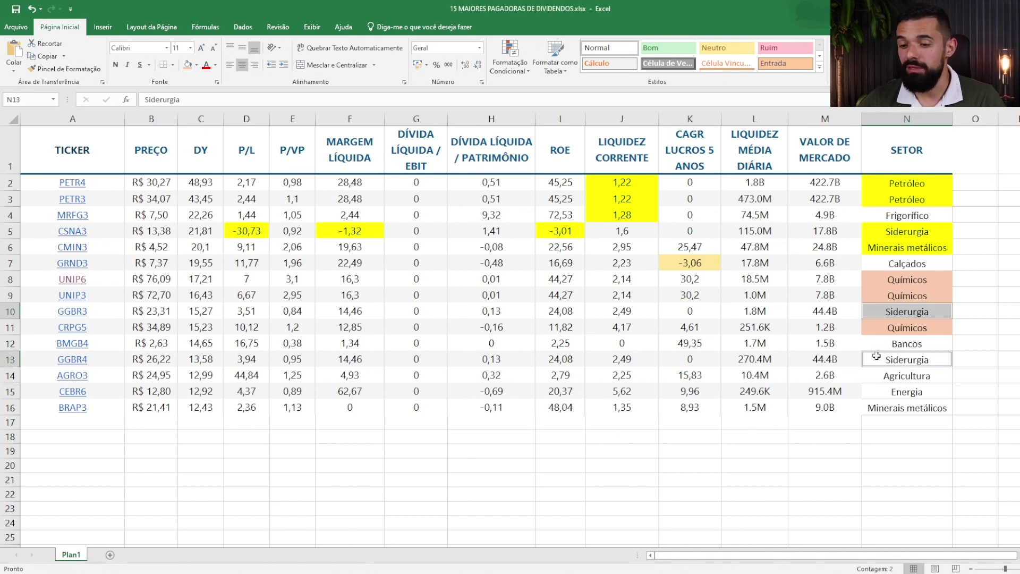
pyautogui.click(197, 72)
pyautogui.click(216, 152)
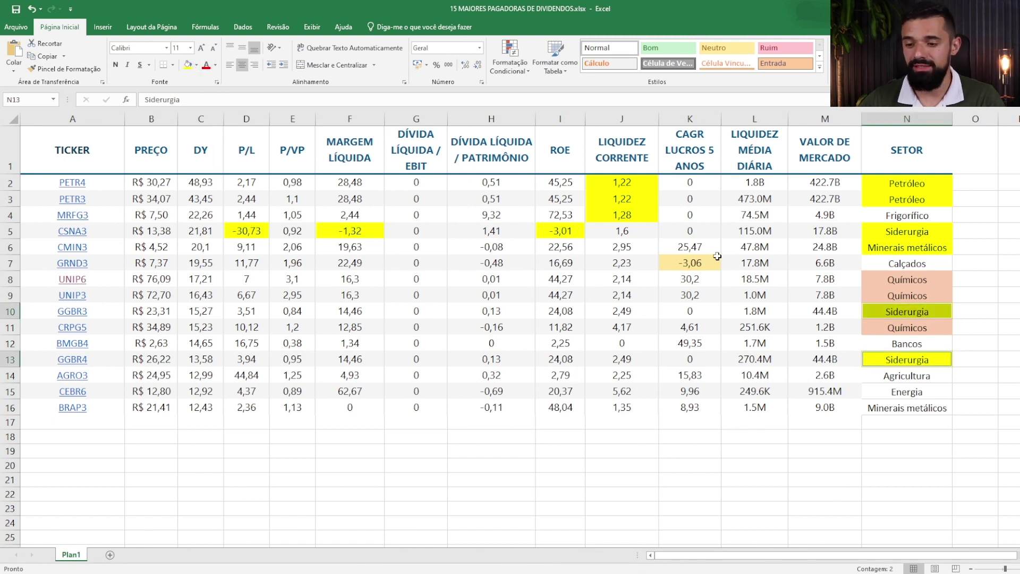
# - Compare the GGBR3 and GGBR4 sectors, and examine GGBR3's indicators from SETOR back through ROE and P/VP to its ticker
pyautogui.click(925, 314)
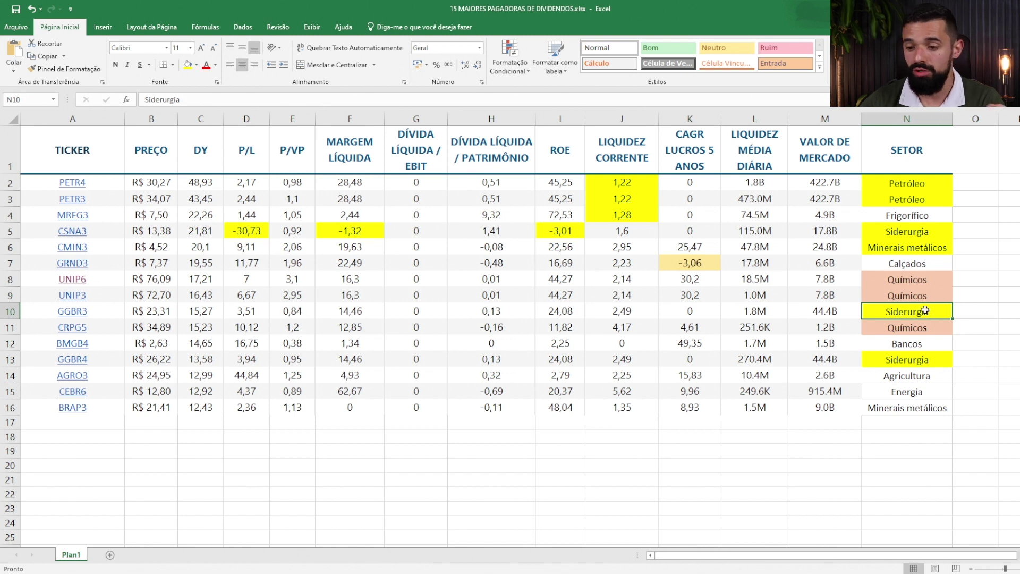
pyautogui.click(937, 360)
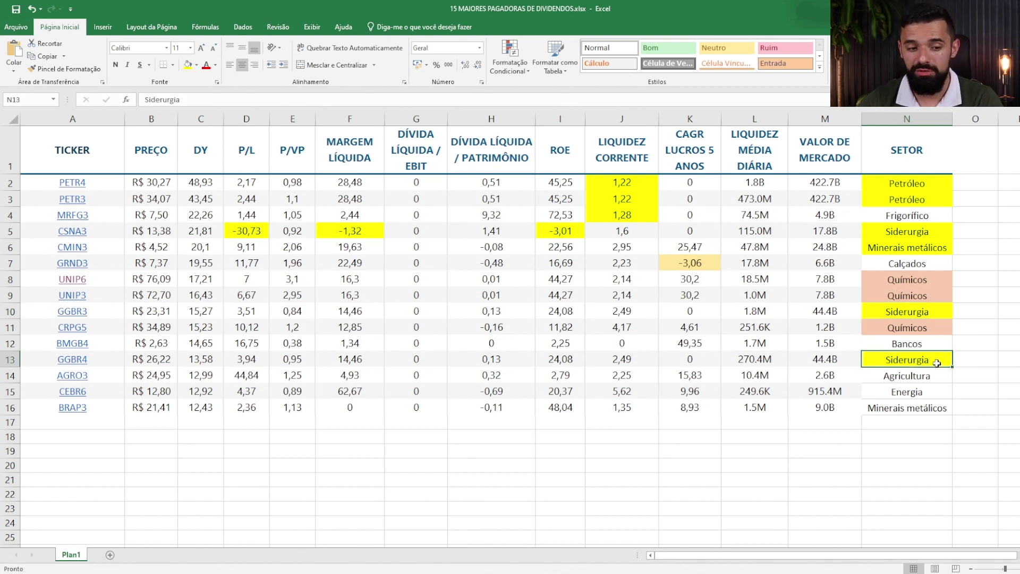
pyautogui.click(914, 310)
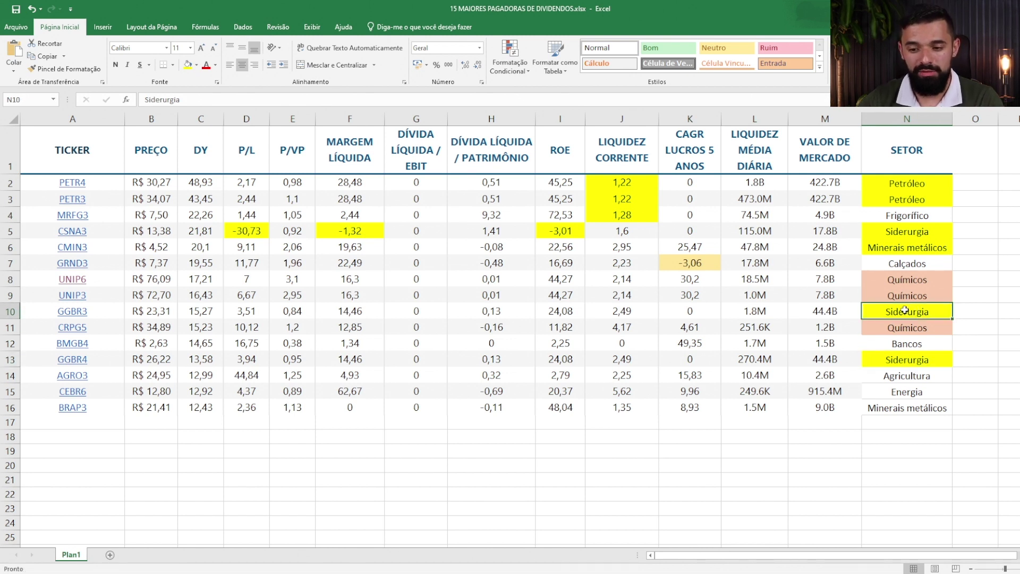
pyautogui.press('Left')
pyautogui.press('Left')
pyautogui.press('Left')
pyautogui.press('Left')
pyautogui.press('Left')
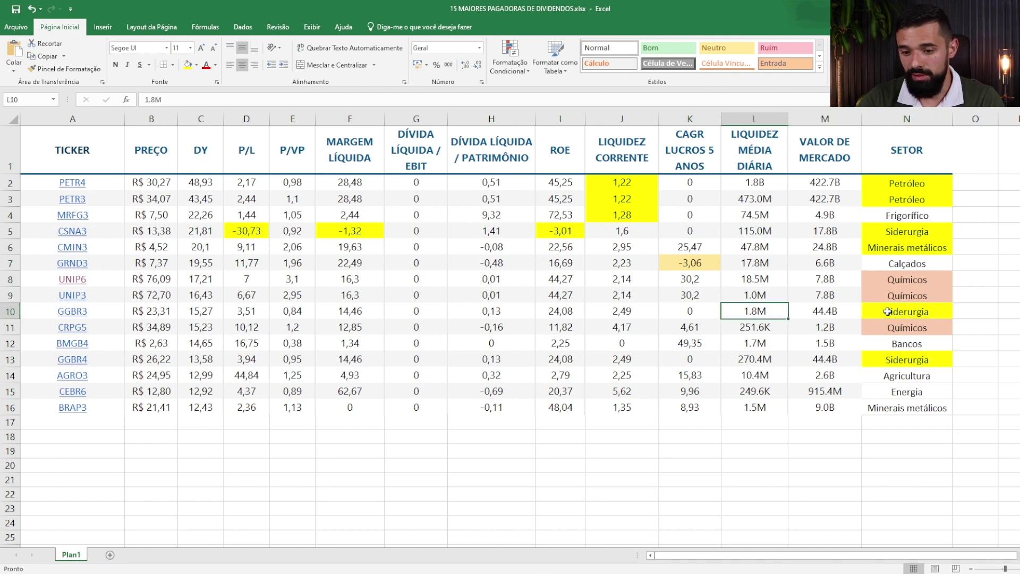
pyautogui.hotkey('shift', 'Right')
pyautogui.hotkey('shift', 'Left')
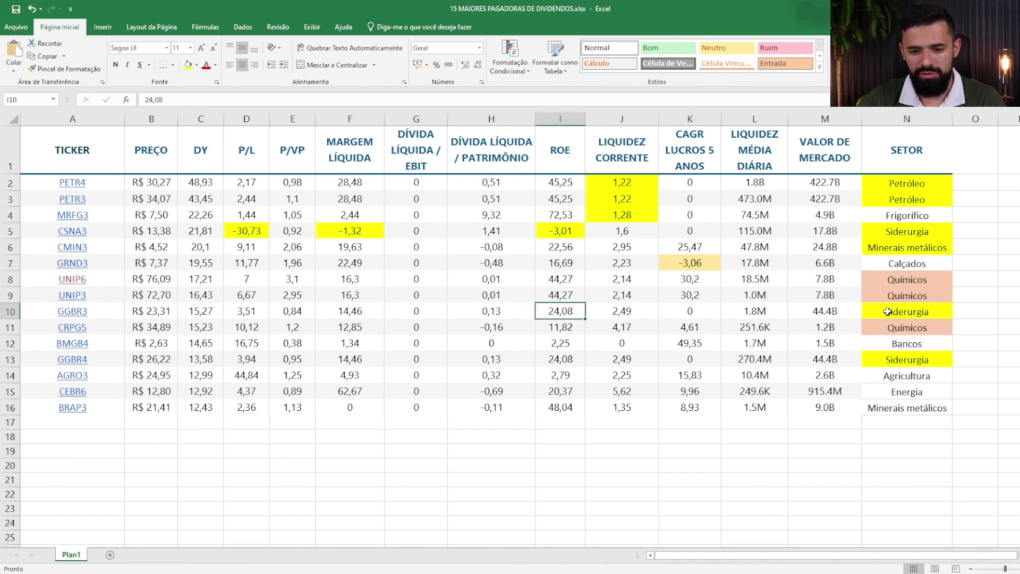
pyautogui.press('Left')
pyautogui.press('Left')
pyautogui.press('Left')
pyautogui.press('Left')
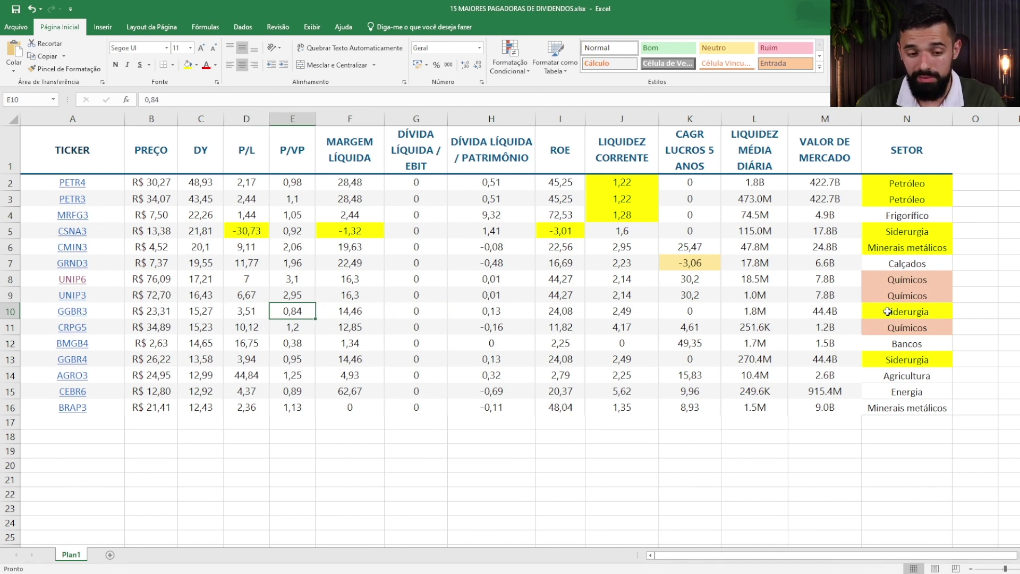
pyautogui.press('Left')
pyautogui.press('Left')
pyautogui.press('Left')
pyautogui.press('Left')
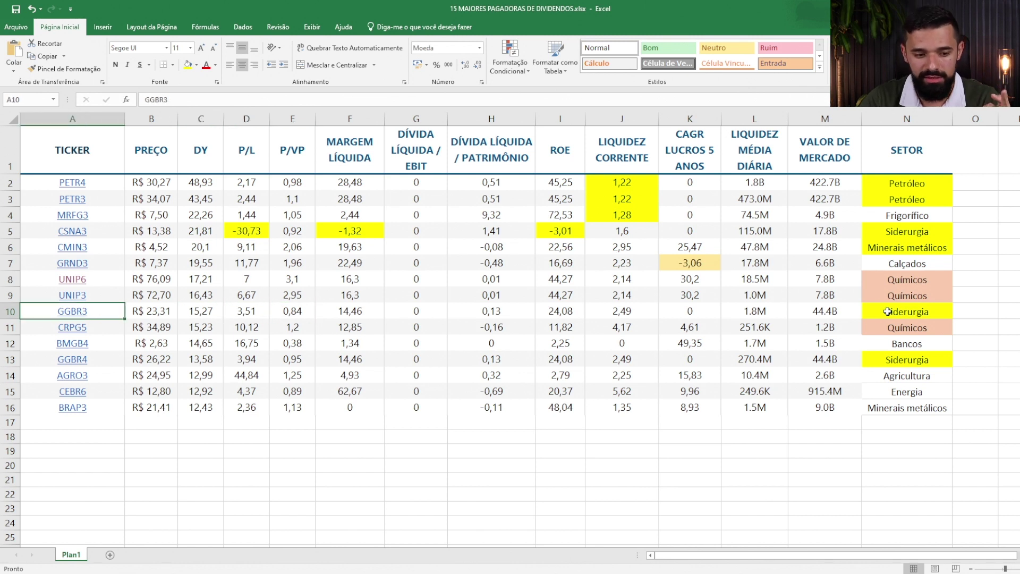
# - Look through BMGB4's full row, from its ticker and PREÇO across CAGR LUCROS 5 ANOS to SETOR and back
pyautogui.press('Down')
pyautogui.press('Down')
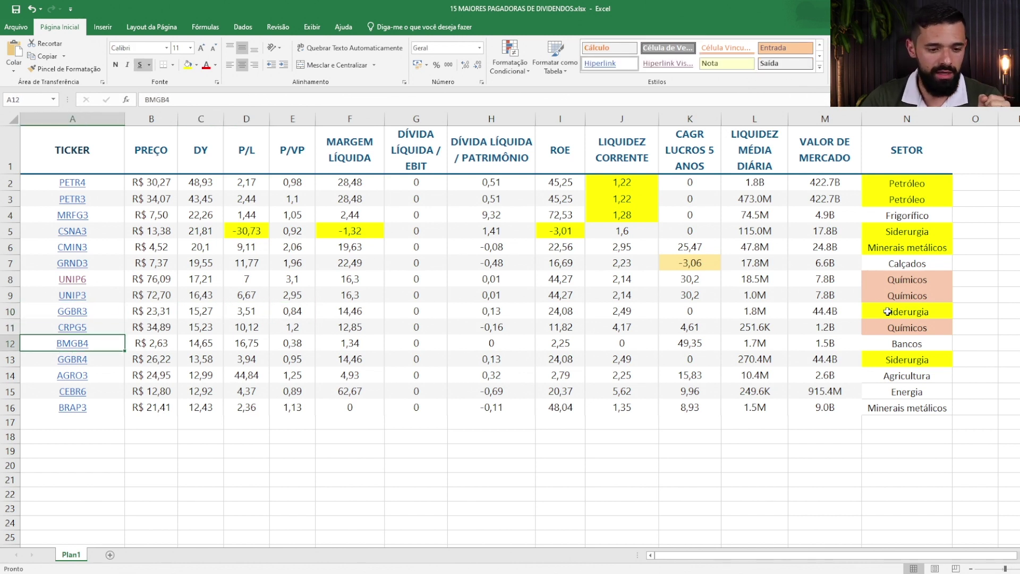
pyautogui.press('Right')
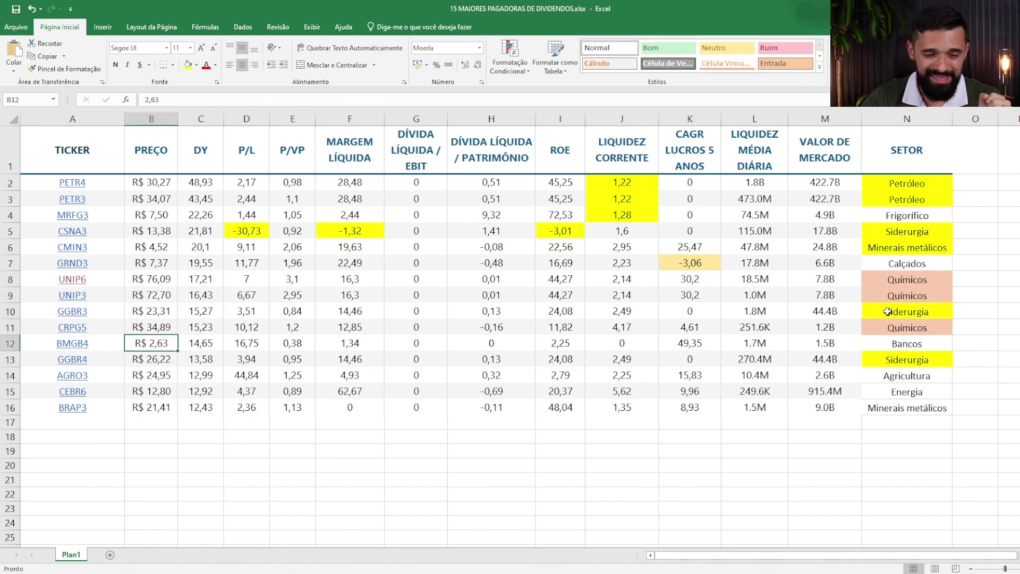
pyautogui.press('Left')
pyautogui.press('Right')
pyautogui.press('Left')
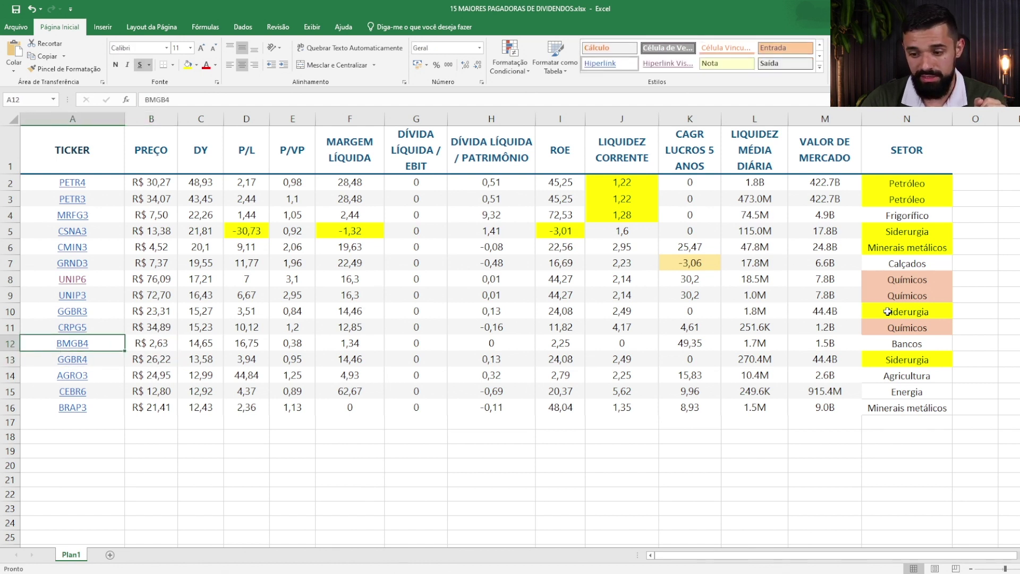
pyautogui.press('Right')
pyautogui.press('Right')
pyautogui.press('Right')
pyautogui.press('Right')
pyautogui.press('Right')
pyautogui.press('Right')
pyautogui.press('Right')
pyautogui.press('Right')
pyautogui.press('Right')
pyautogui.press('Right')
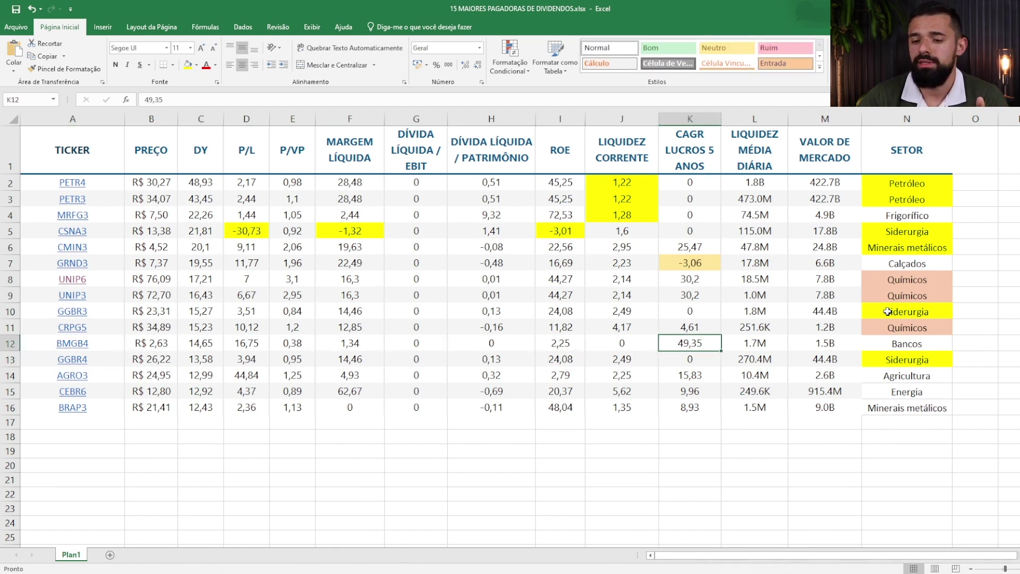
pyautogui.press('Right')
pyautogui.press('Right')
pyautogui.press('Right')
pyautogui.press('Left')
pyautogui.press('Left')
pyautogui.press('Left')
pyautogui.press('Left')
pyautogui.press('Left')
pyautogui.press('Left')
pyautogui.press('Left')
pyautogui.press('Left')
pyautogui.press('Left')
pyautogui.press('Left')
pyautogui.press('Left')
pyautogui.press('Left')
pyautogui.press('Left')
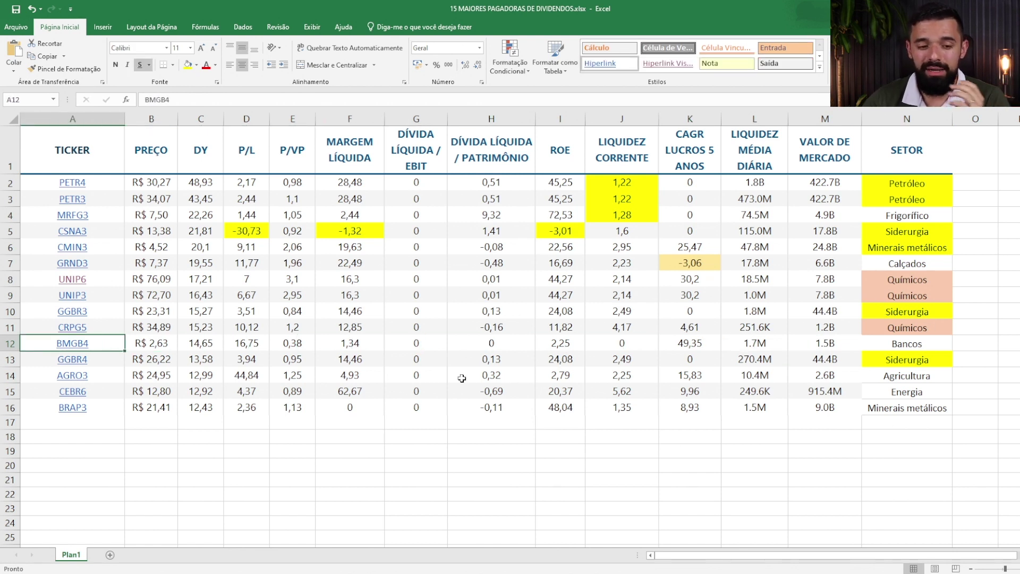
# - Examine BMGB4's SETOR cell and its indicators from PREÇO and DY through P/L, P/VP and MARGEM LÍQUIDA to DÍVIDA LÍQUIDA / EBIT
pyautogui.click(890, 346)
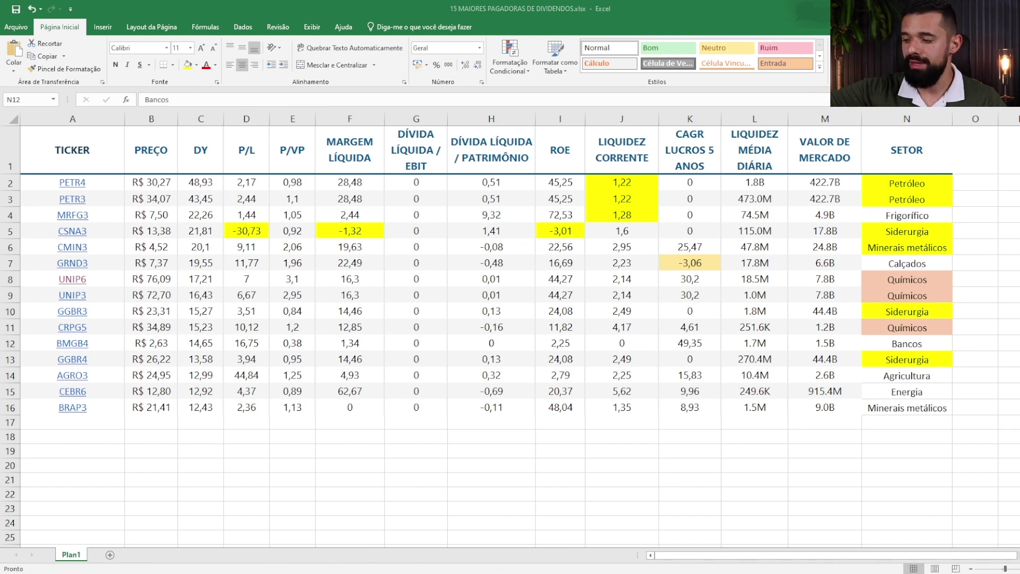
pyautogui.click(891, 348)
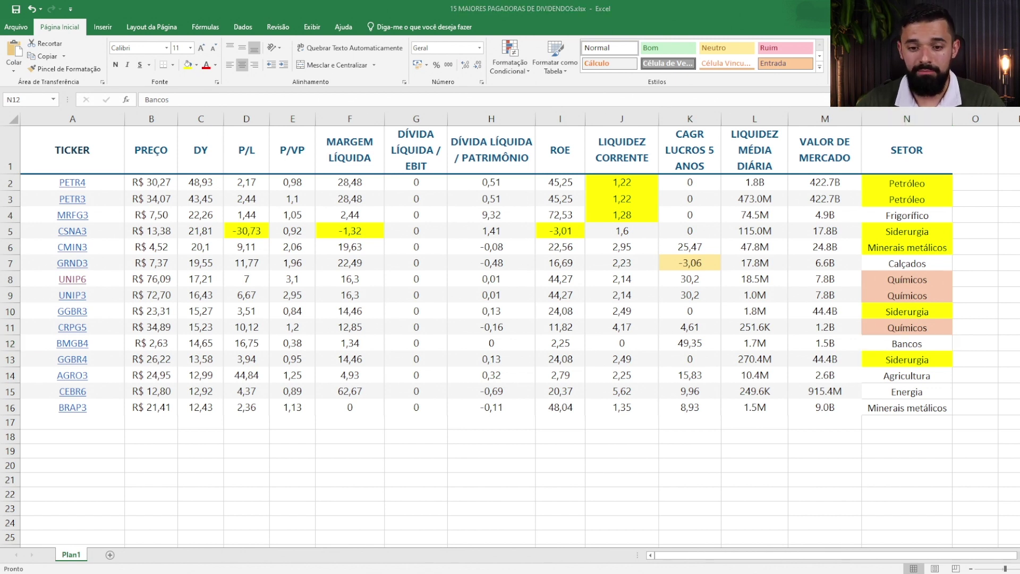
pyautogui.hotkey('alt', 'Tab')
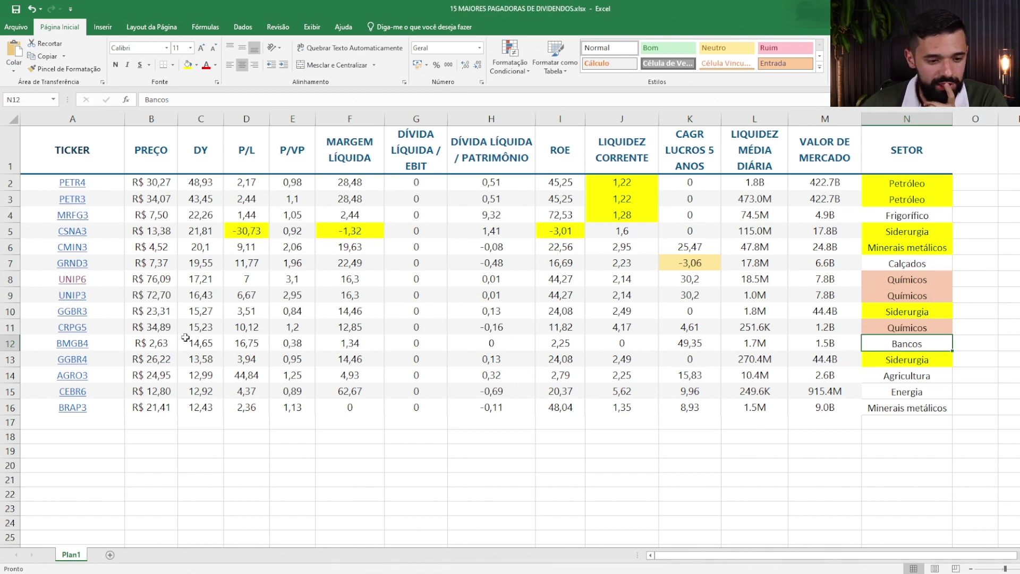
pyautogui.click(166, 343)
pyautogui.press('Right')
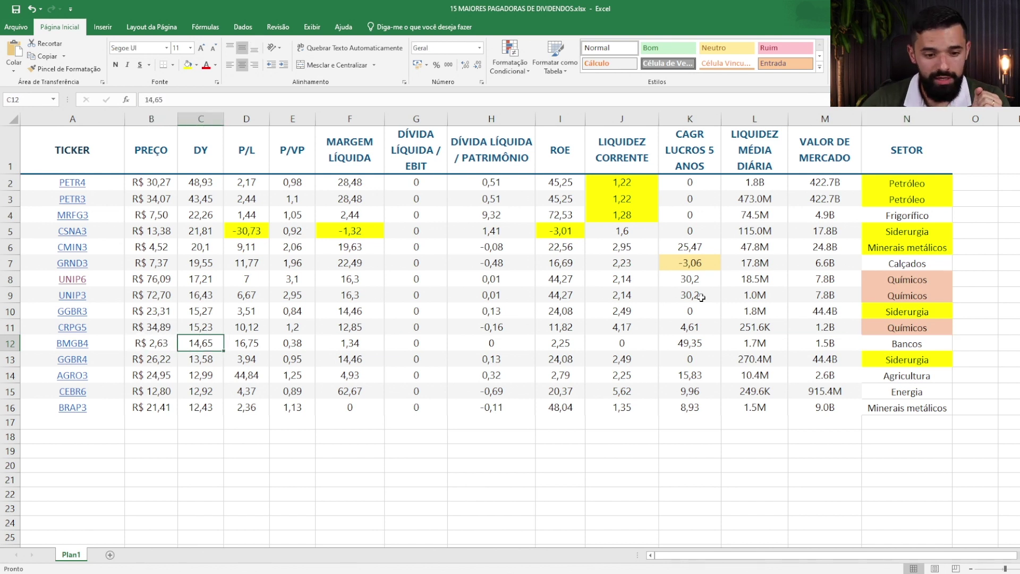
pyautogui.press('Right')
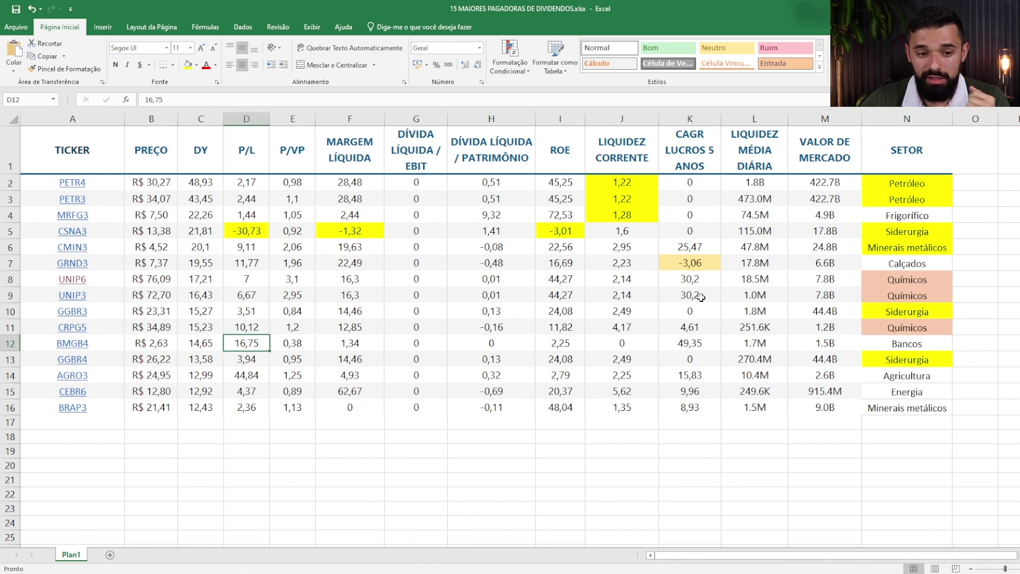
pyautogui.press('Right')
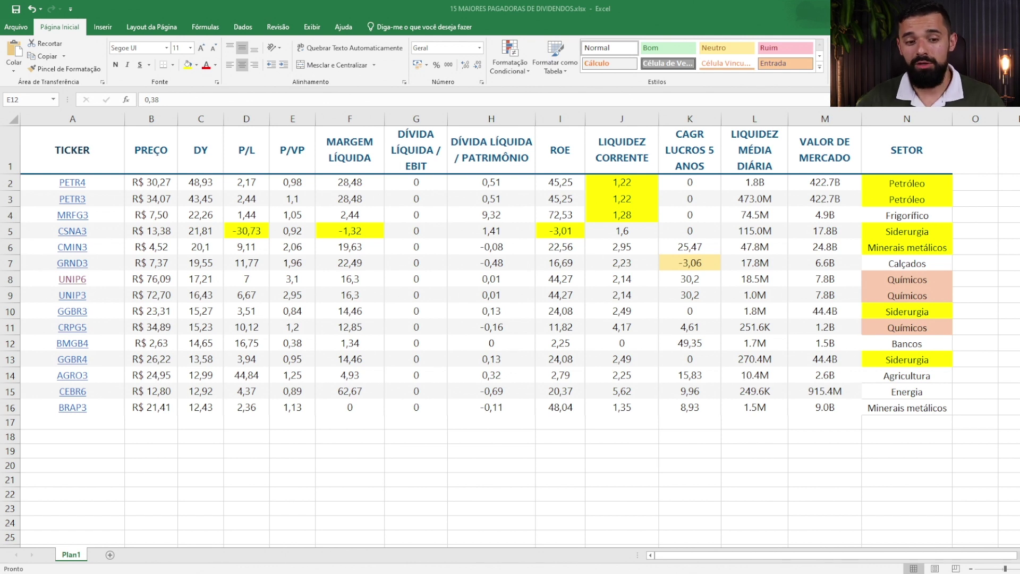
pyautogui.hotkey('alt', 'Tab')
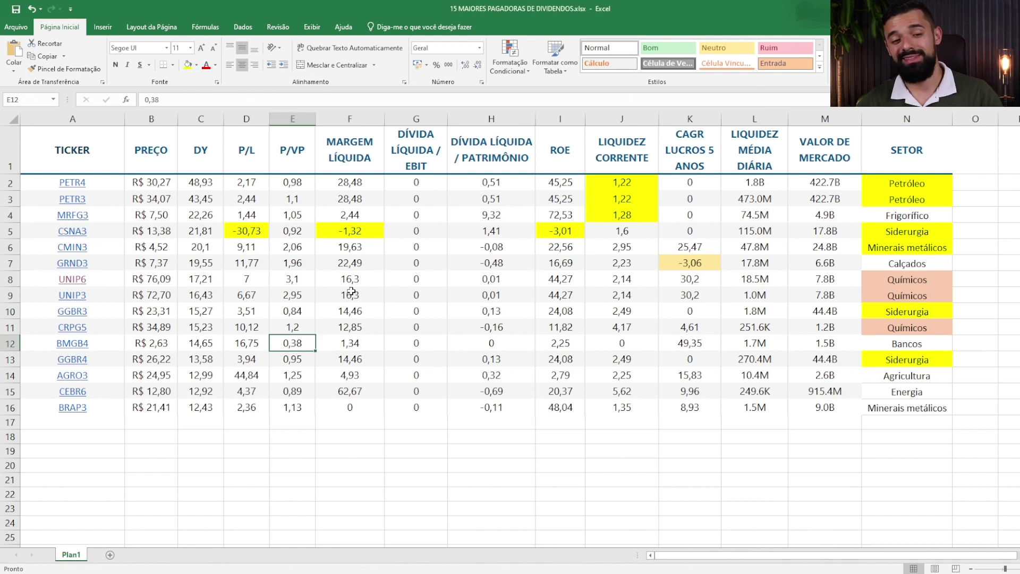
pyautogui.click(372, 342)
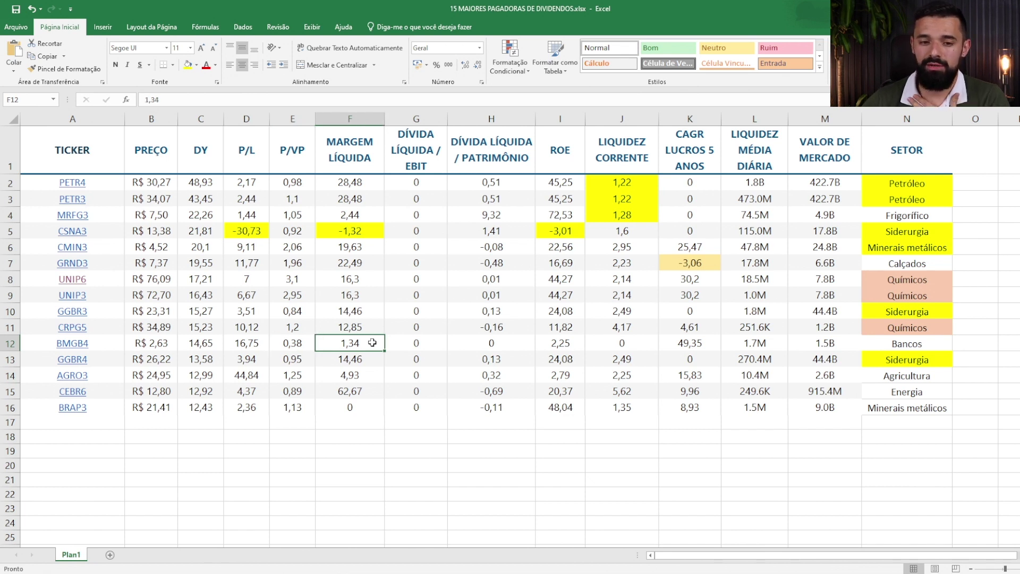
pyautogui.click(407, 344)
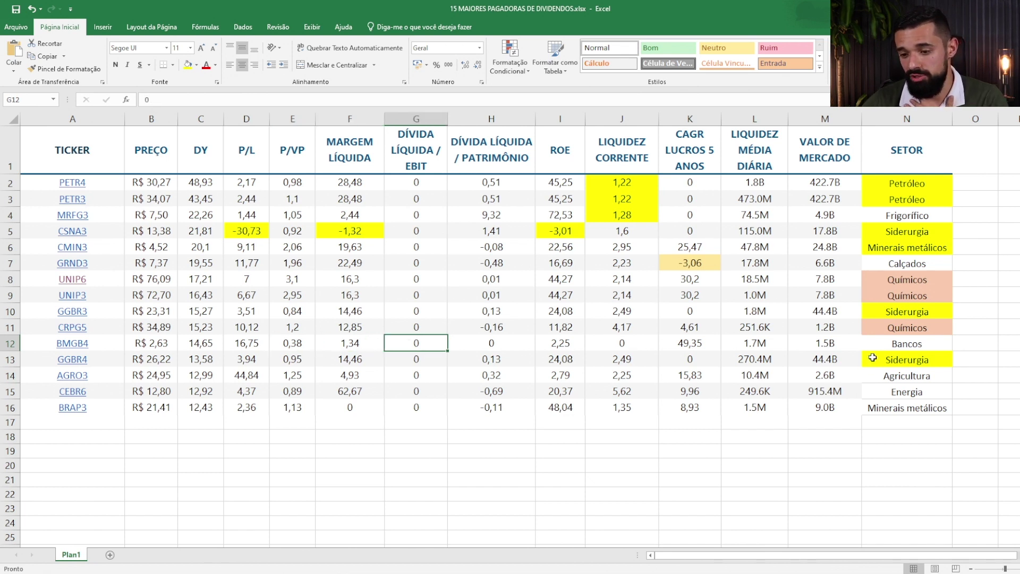
# - Highlight BMGB4's Bancos SETOR cell with a yellow fill
pyautogui.click(887, 344)
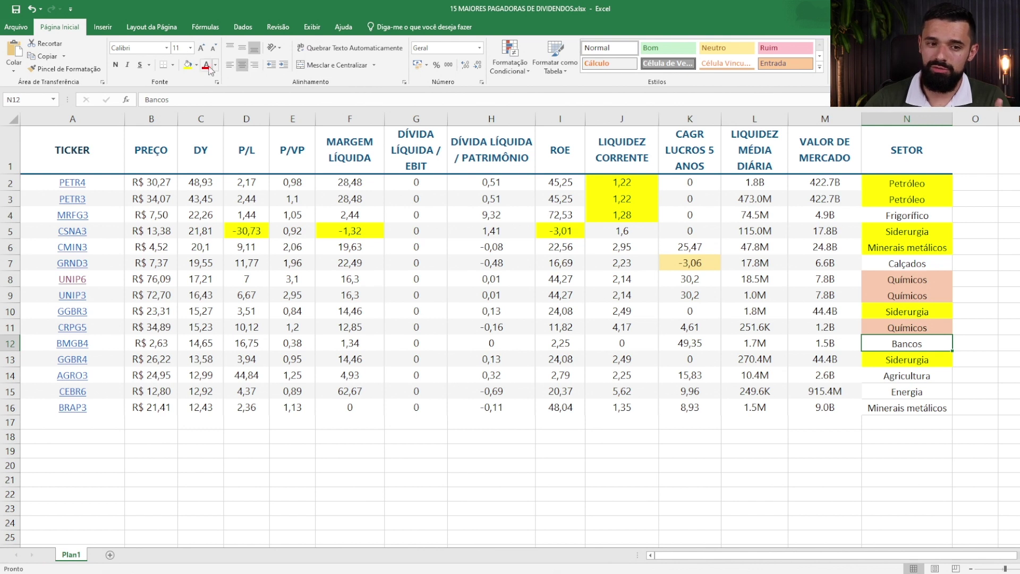
pyautogui.click(188, 65)
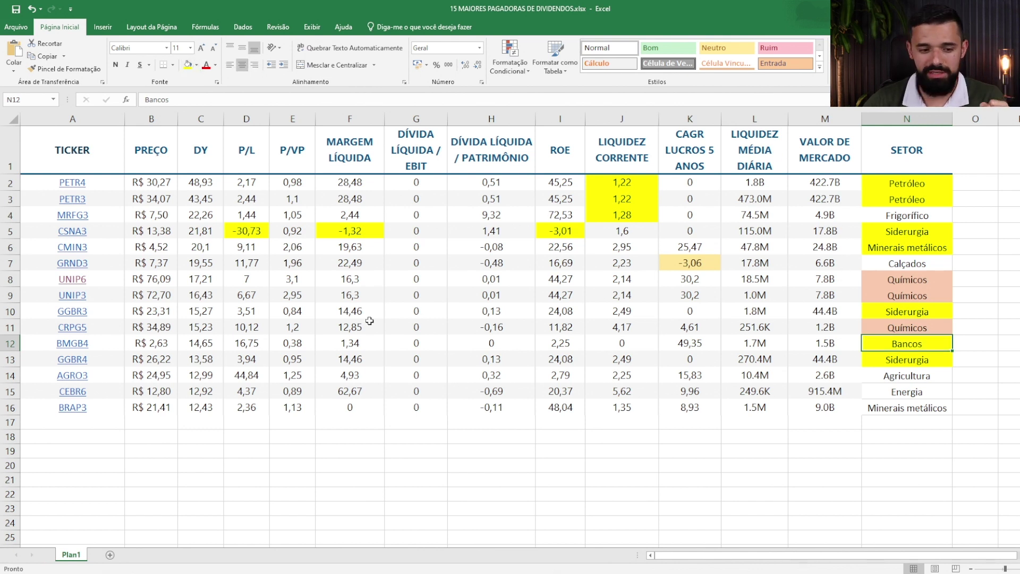
# - Examine AGRO3's row, covering DY, P/L, P/VP and ROE, and compare its ROE with its DY
pyautogui.click(12, 375)
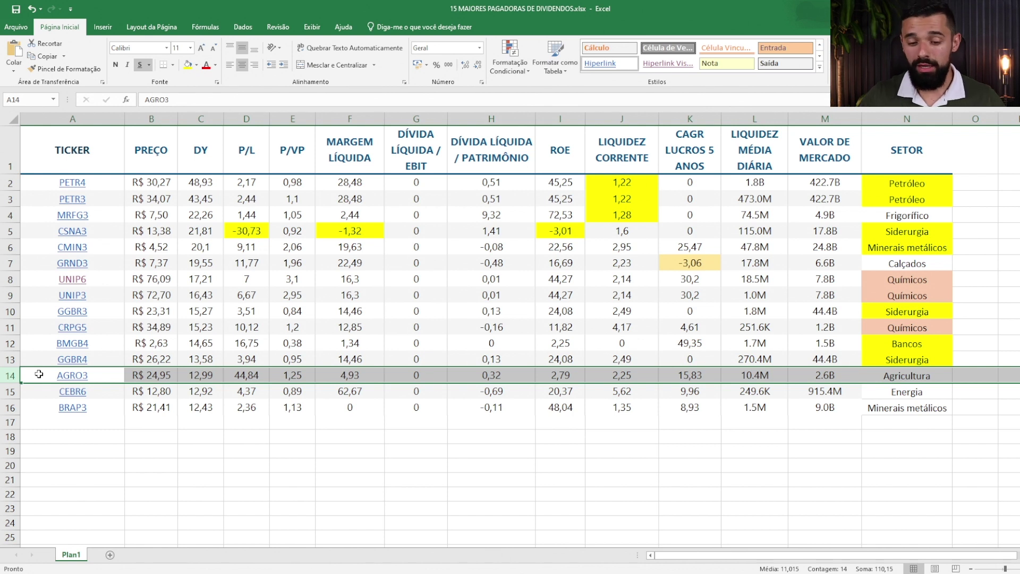
pyautogui.click(196, 375)
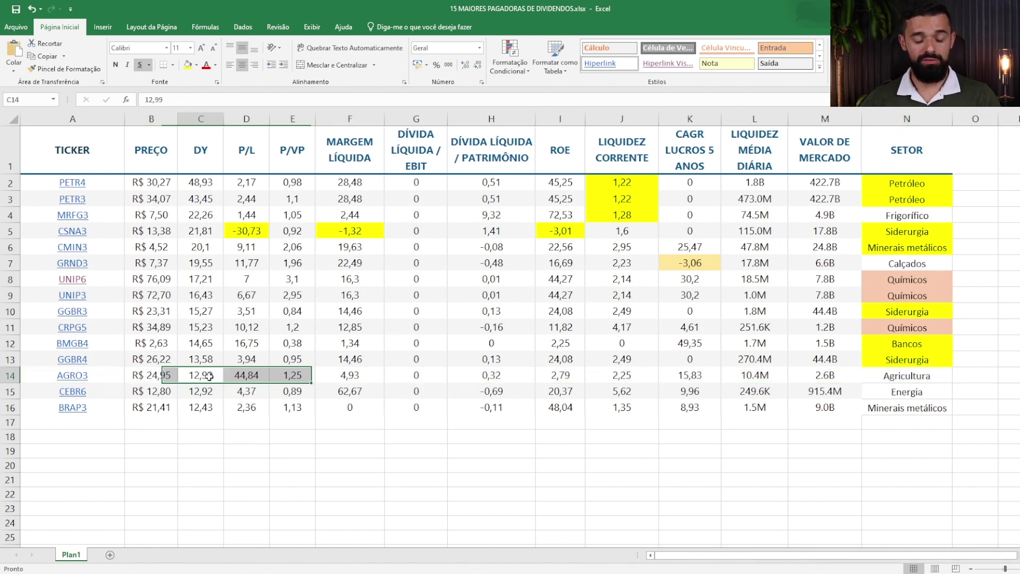
pyautogui.click(237, 382)
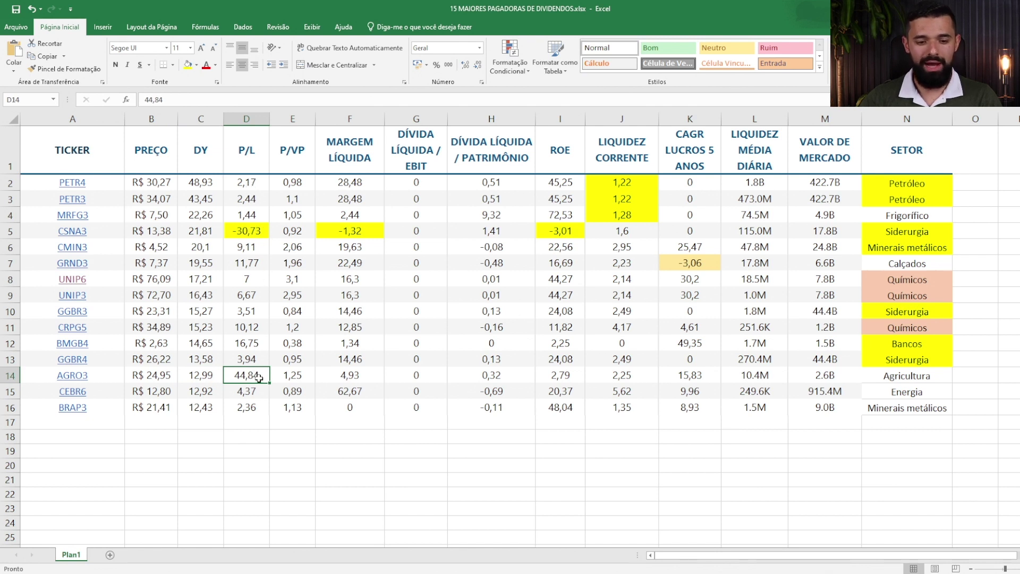
pyautogui.click(282, 378)
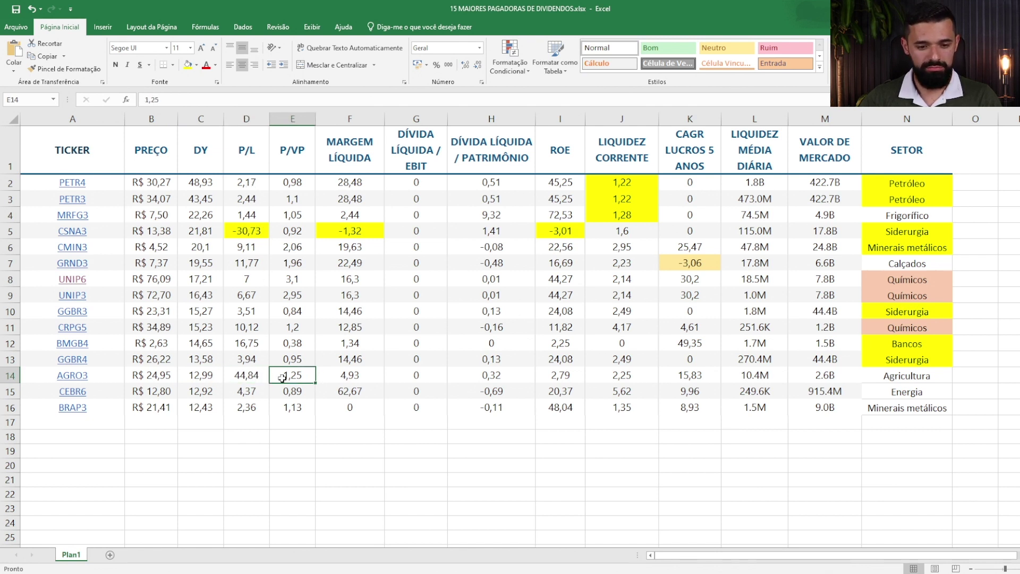
pyautogui.click(354, 388)
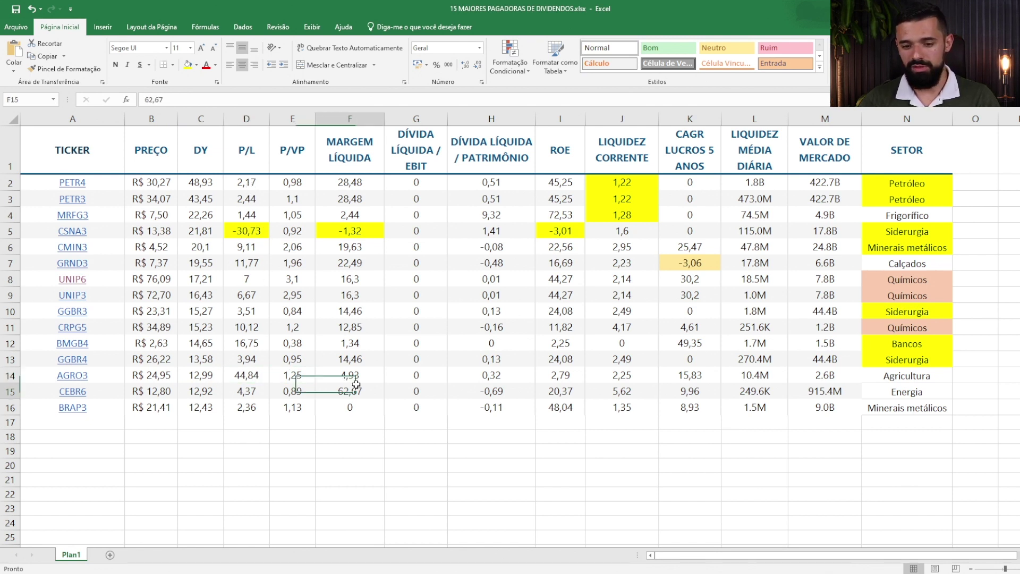
pyautogui.click(559, 377)
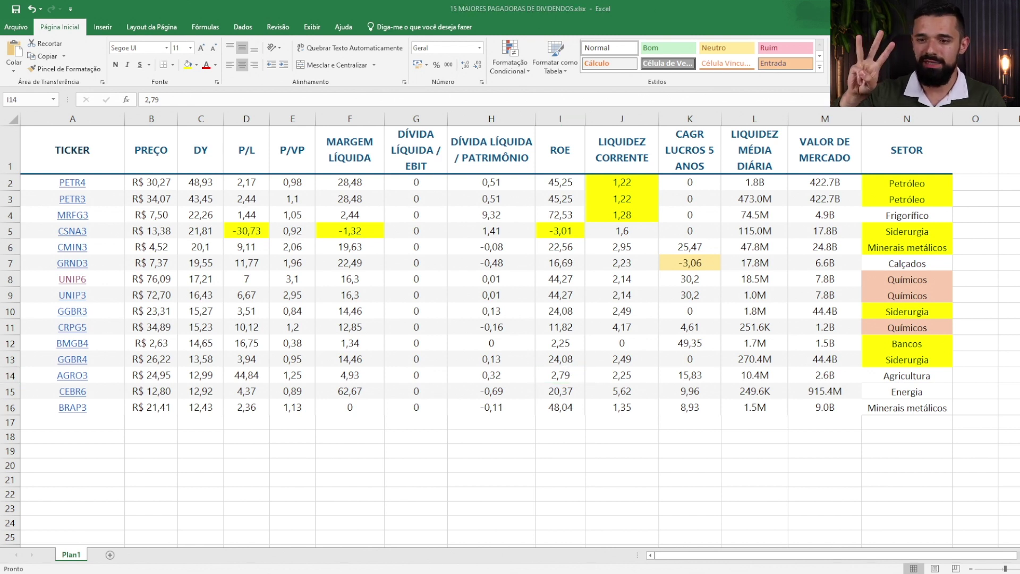
pyautogui.click(574, 376)
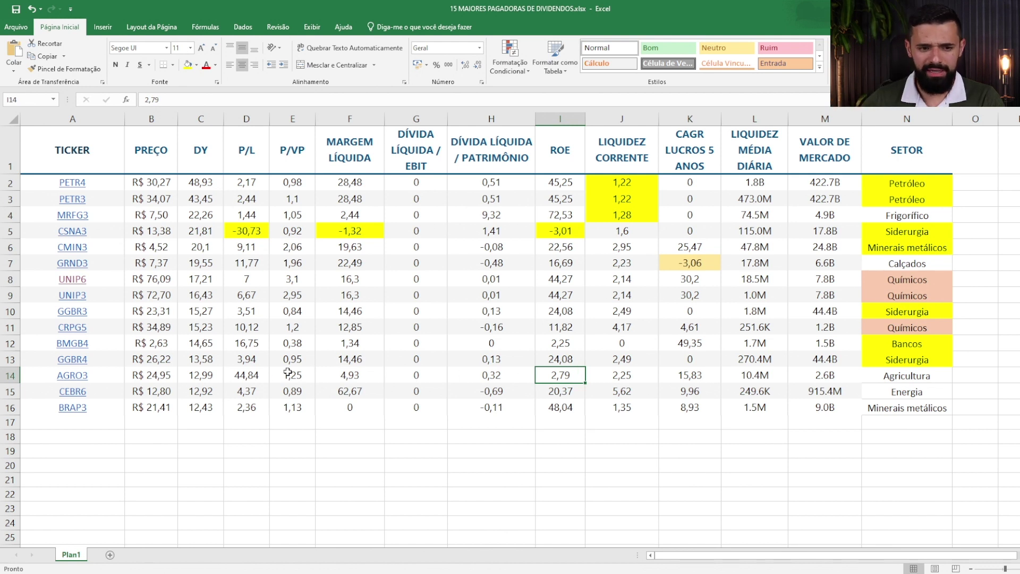
pyautogui.click(218, 376)
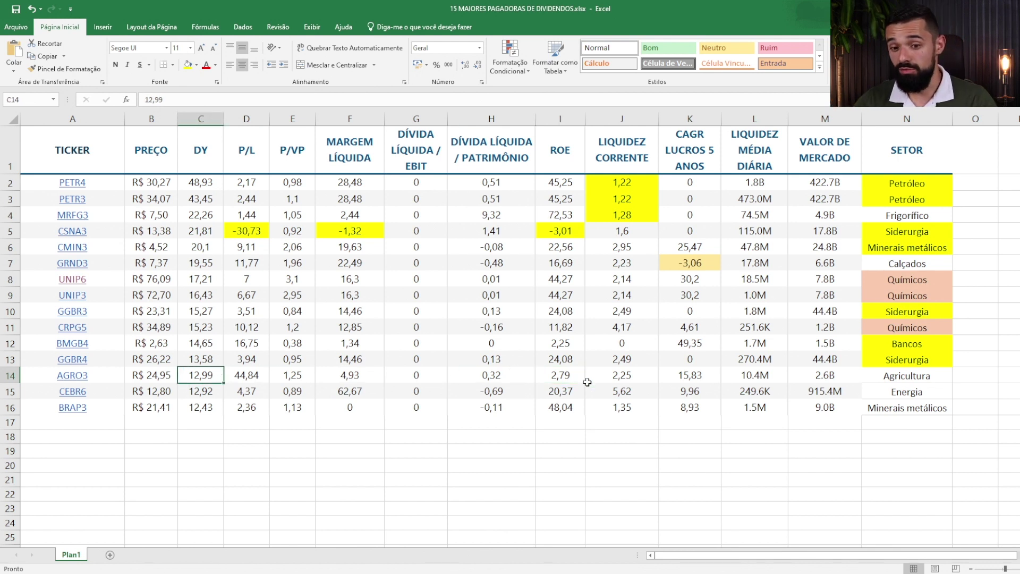
# - Open AGRO3's ticker link, return to the spreadsheet and check the stock's DY against its ROE
pyautogui.click(76, 379)
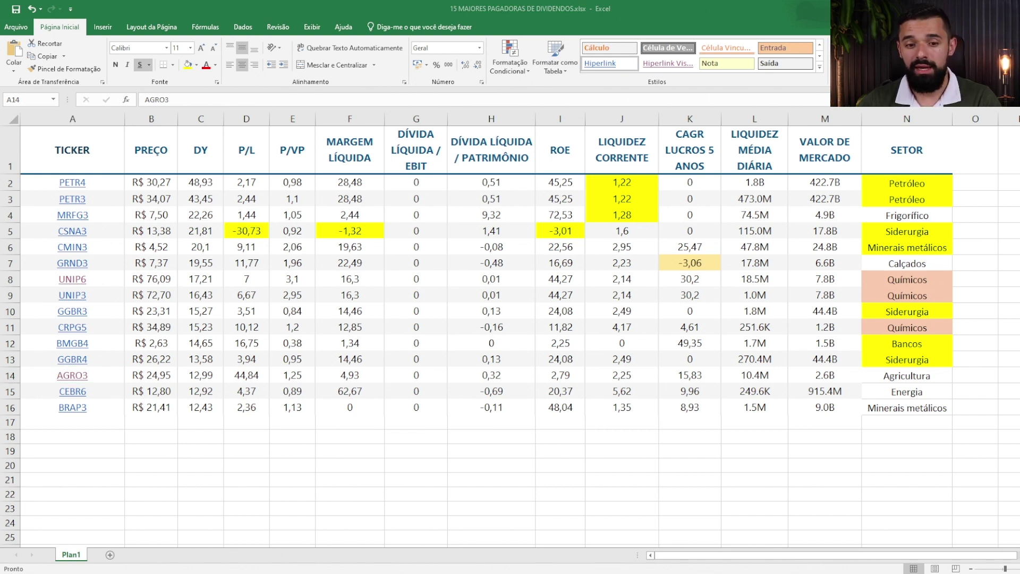
pyautogui.hotkey('alt', 'Tab')
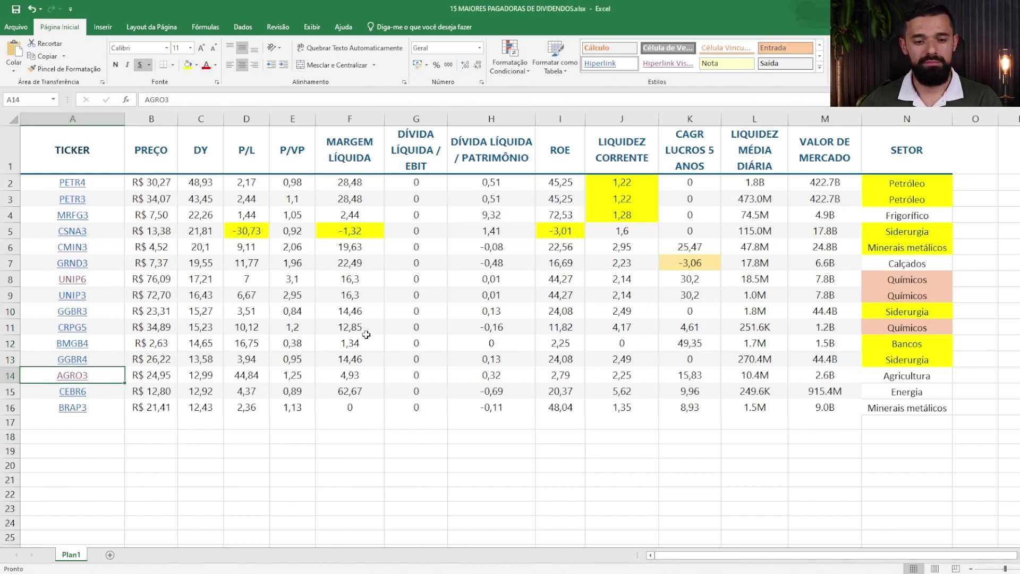
pyautogui.click(200, 378)
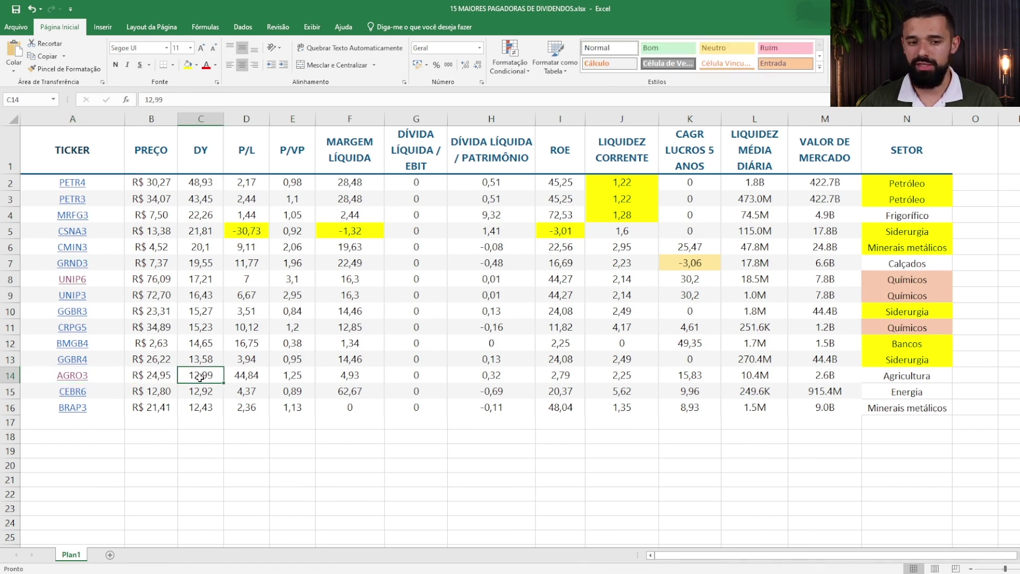
pyautogui.click(566, 375)
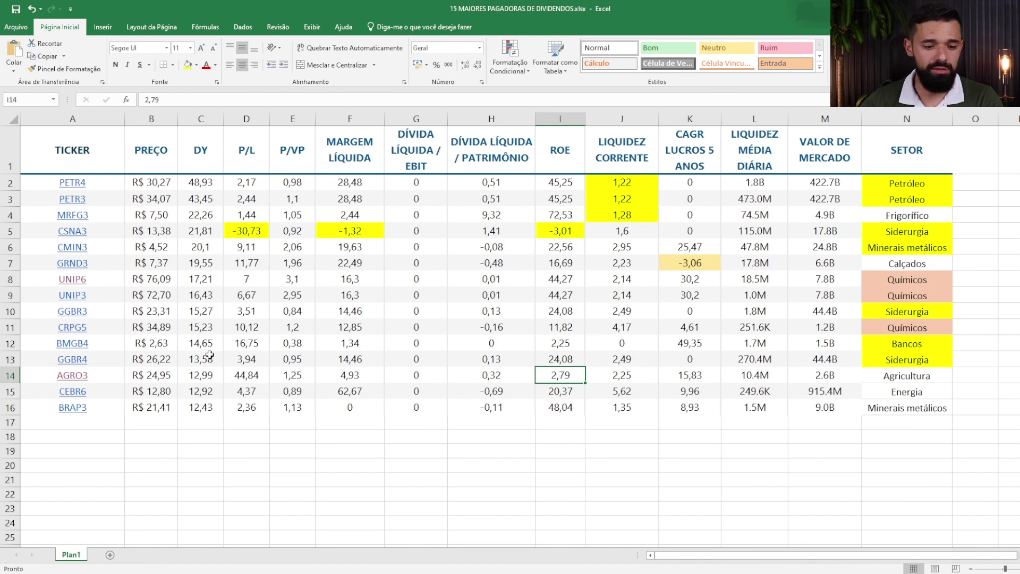
# - Switch to AGRO3's Status Invest page in the browser and examine the D.Y history chart from its valuation indicators
pyautogui.hotkey('alt', 'Tab')
pyautogui.hotkey('alt', 'Tab')
pyautogui.hotkey('alt', 'Tab')
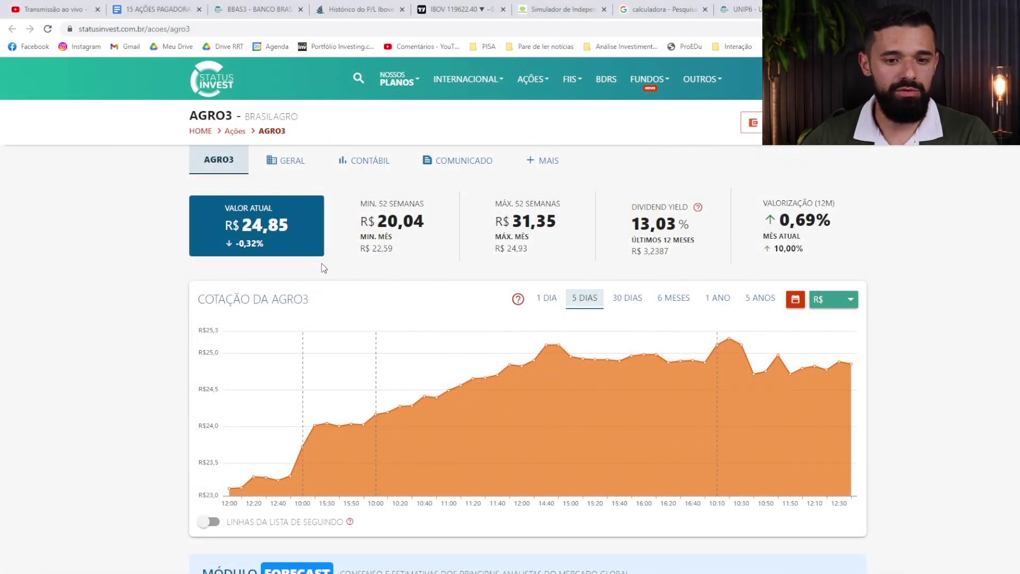
pyautogui.scroll(-15, 259, 272)
pyautogui.scroll(-1, 173, 253)
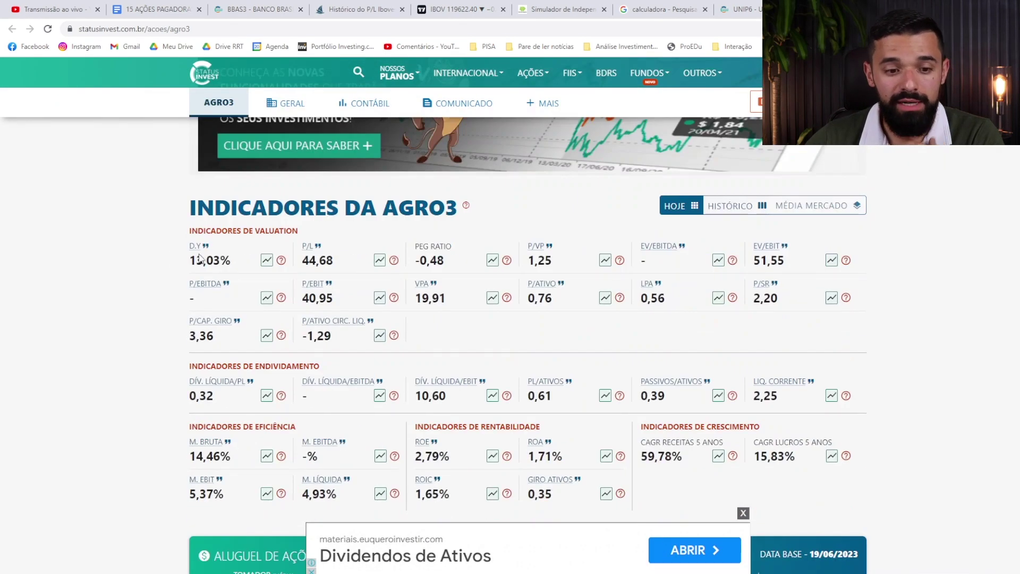
pyautogui.moveTo(191, 260); pyautogui.dragTo(230, 266)
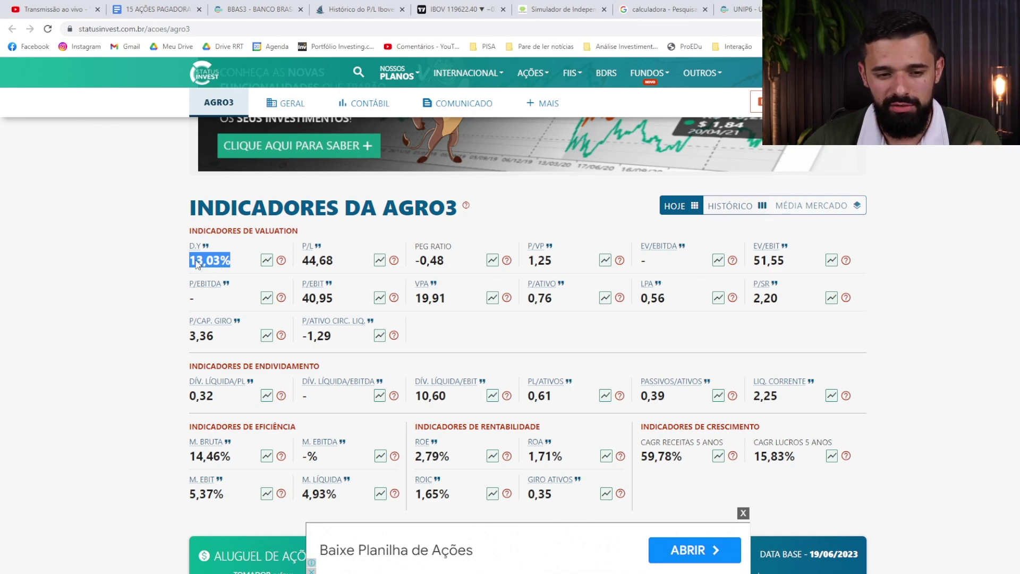
pyautogui.click(265, 260)
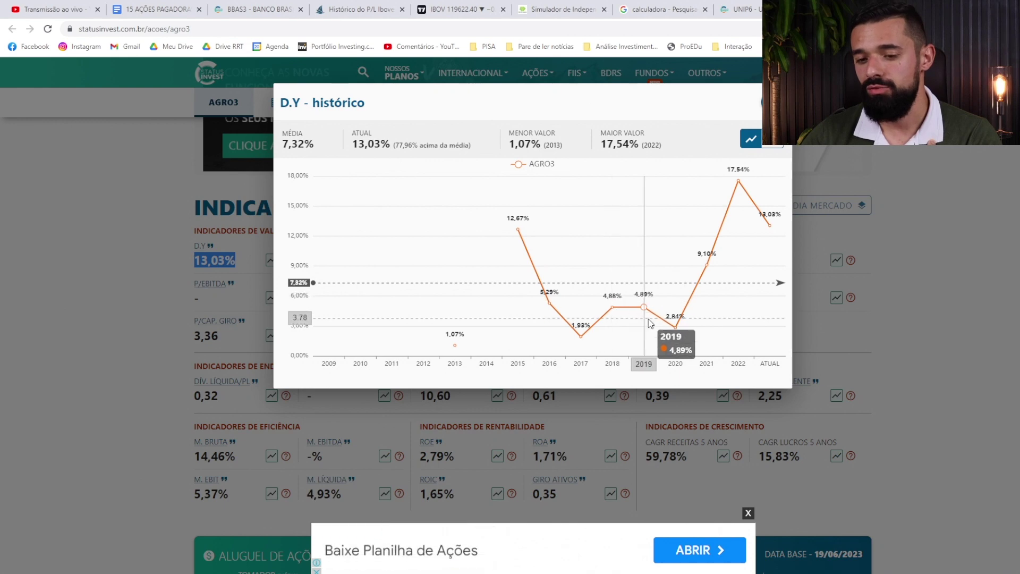
pyautogui.click(949, 224)
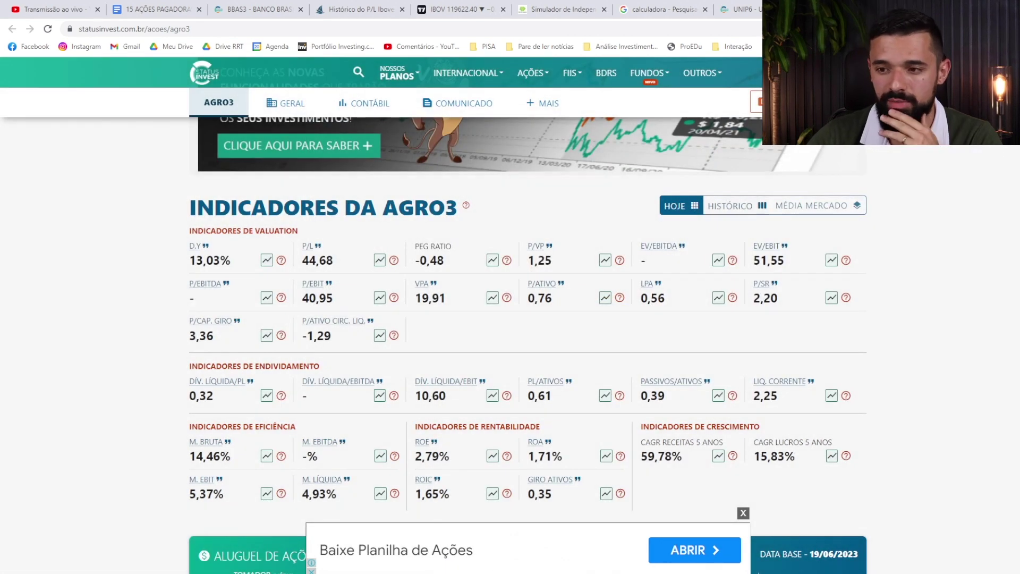
# - Search the AGRO3 page for "payout" and dismiss the advertisement below the Payout da BrasilAgro chart
pyautogui.hotkey('ctrl', 'f')
pyautogui.write('payout')
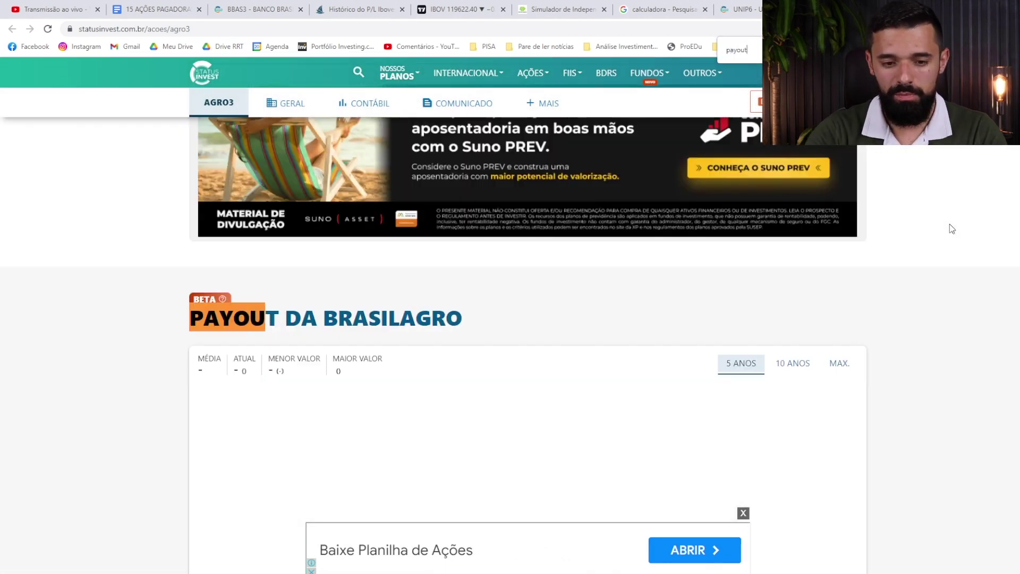
pyautogui.scroll(-2, 799, 276)
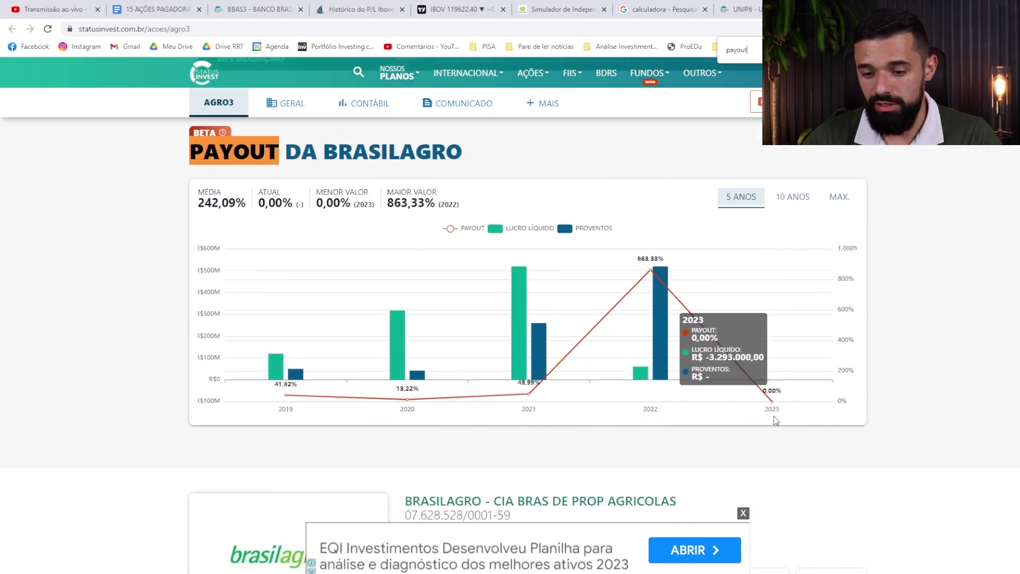
pyautogui.click(744, 513)
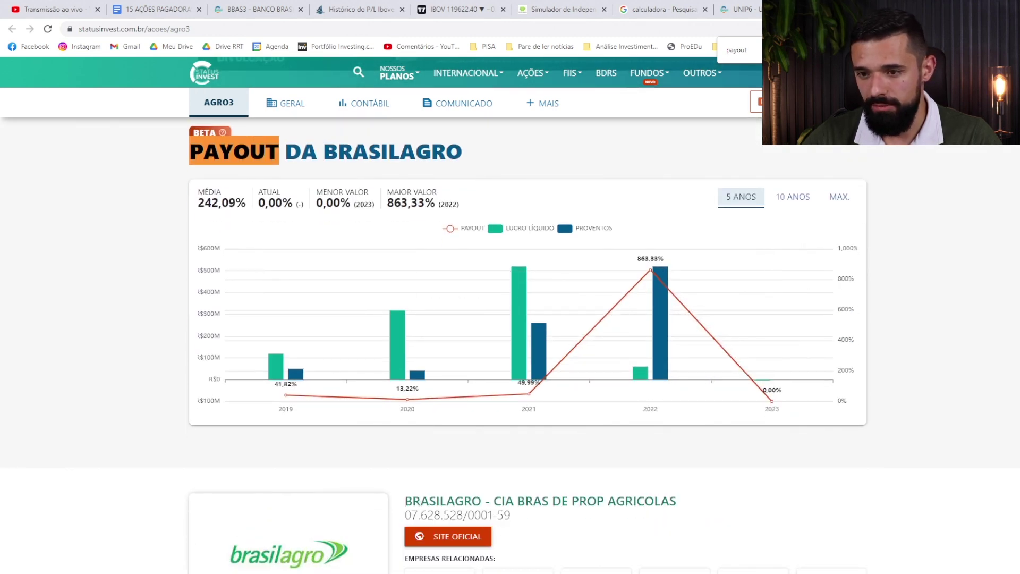
pyautogui.press('Escape')
# - Compare the payout chart over the maximum, 10-year and 5-year periods, and hide the Lucro Líquido series in the 5-year view
pyautogui.click(840, 197)
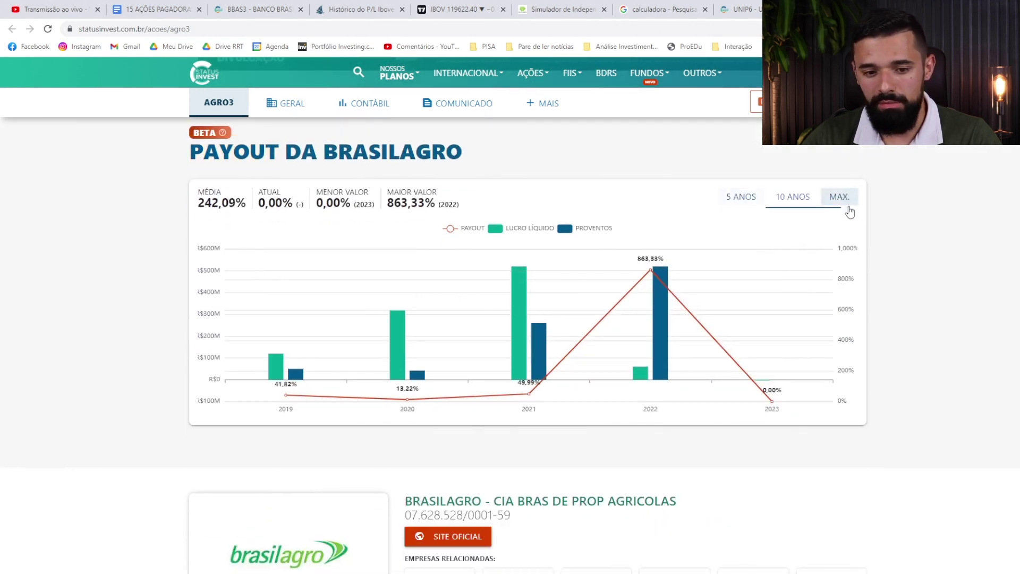
pyautogui.click(771, 201)
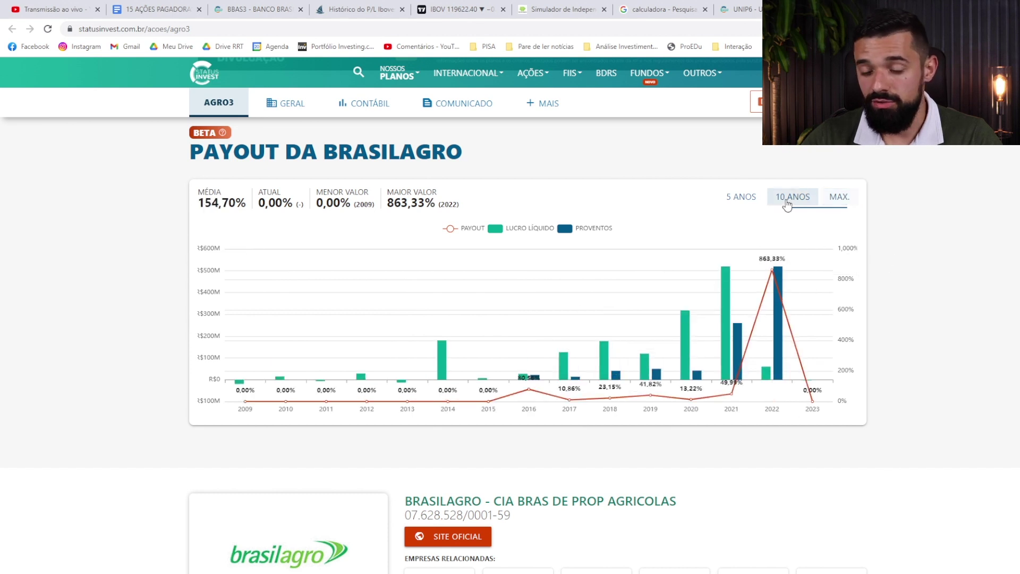
pyautogui.click(741, 196)
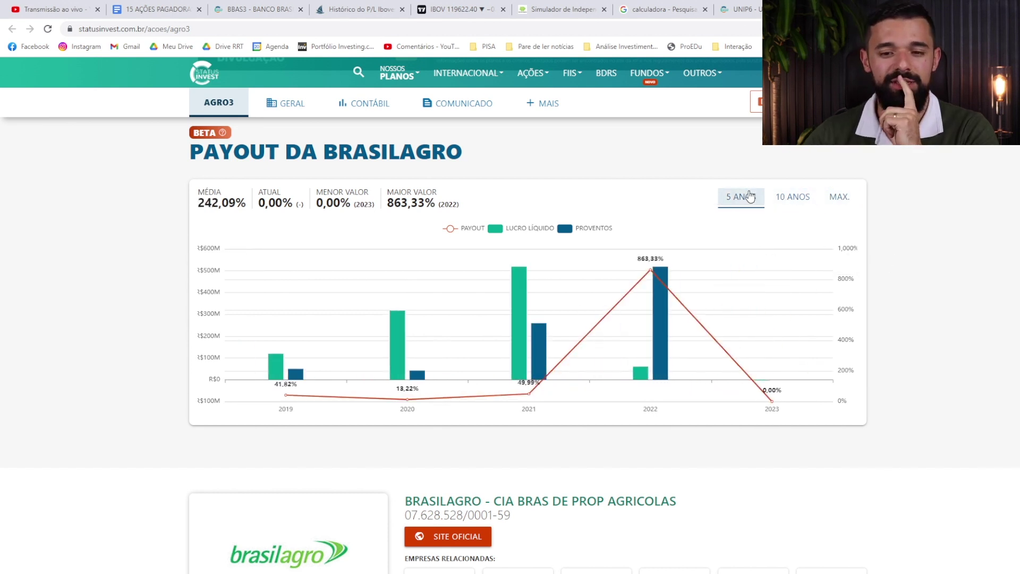
pyautogui.click(544, 228)
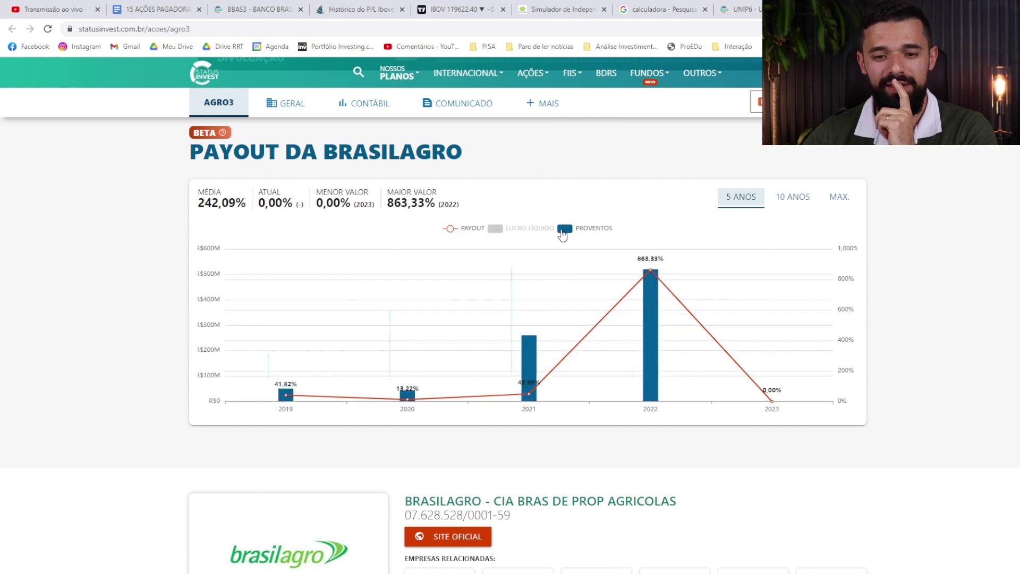
# - Hide the Proventos series in the 5-year payout chart and examine the payout for each year from 2019 to 2022
pyautogui.click(577, 230)
pyautogui.moveTo(285, 391)
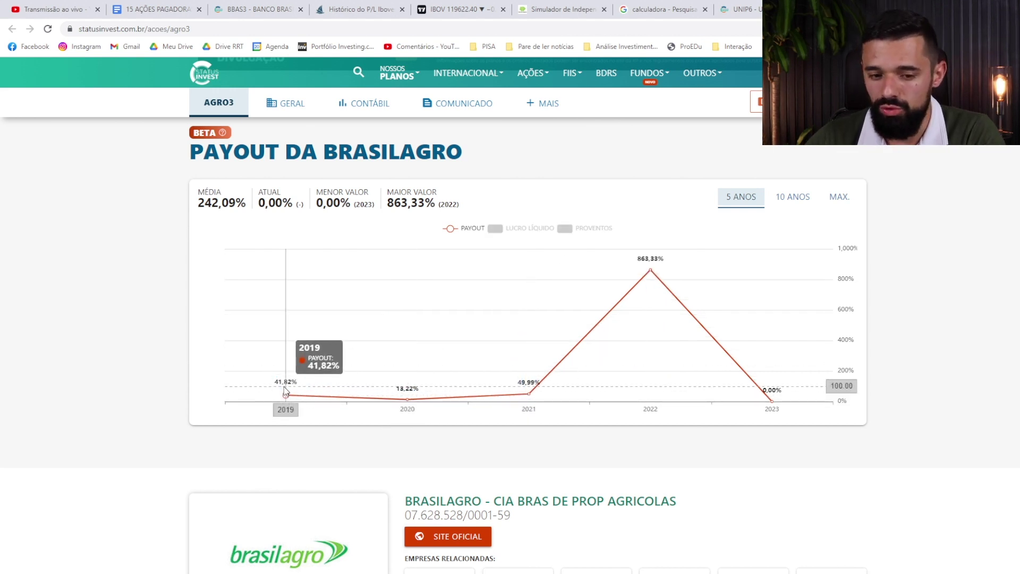
pyautogui.moveTo(411, 397)
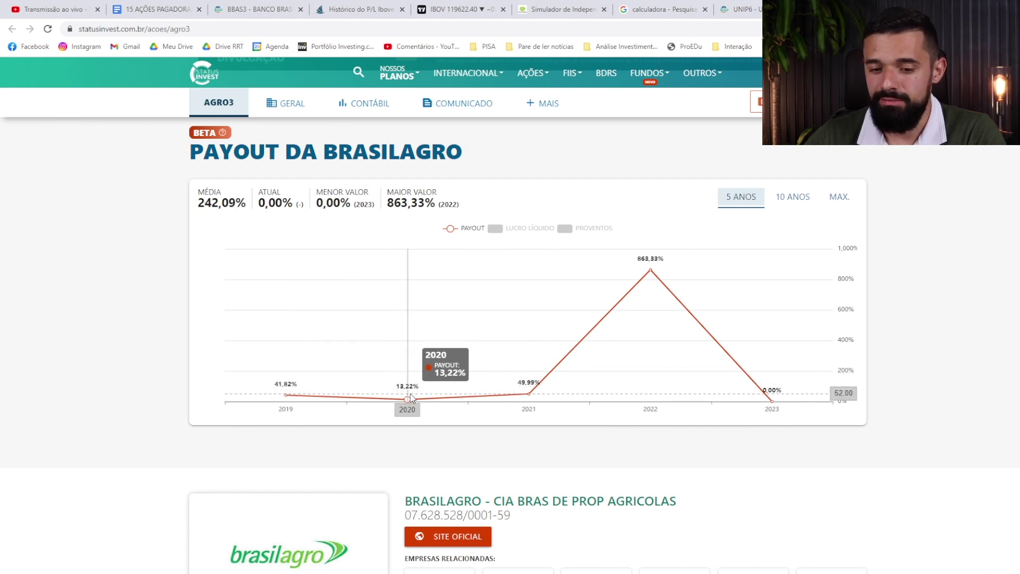
pyautogui.moveTo(496, 401)
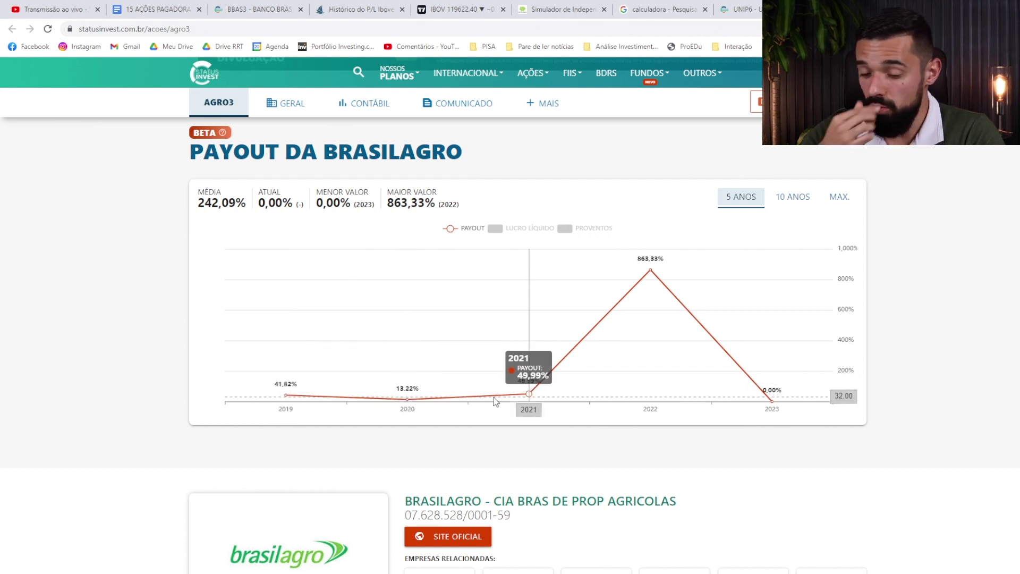
pyautogui.moveTo(609, 283)
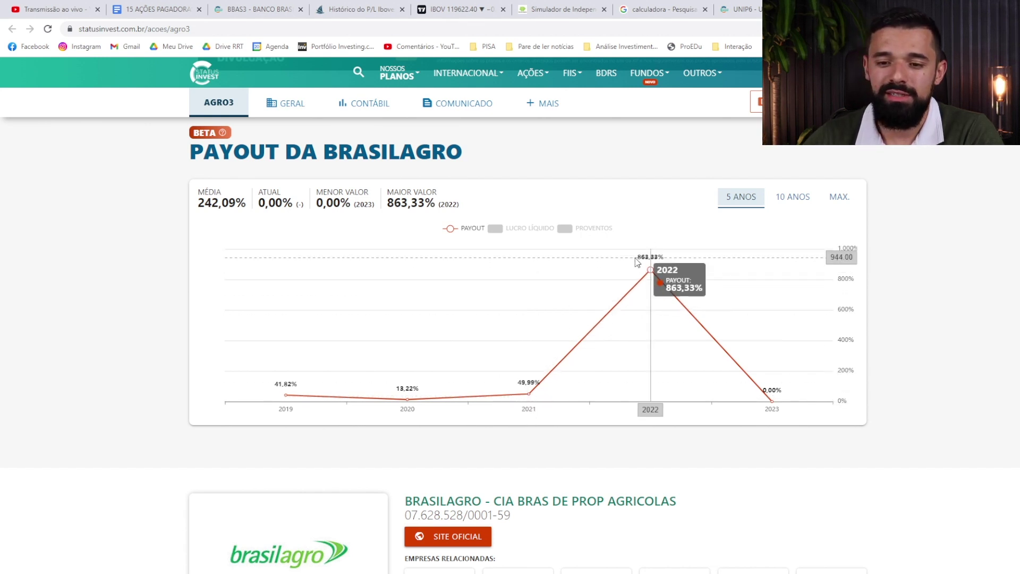
# - Show the Lucro Líquido and Proventos series again and compare net profit with dividends paid in 2022
pyautogui.click(542, 232)
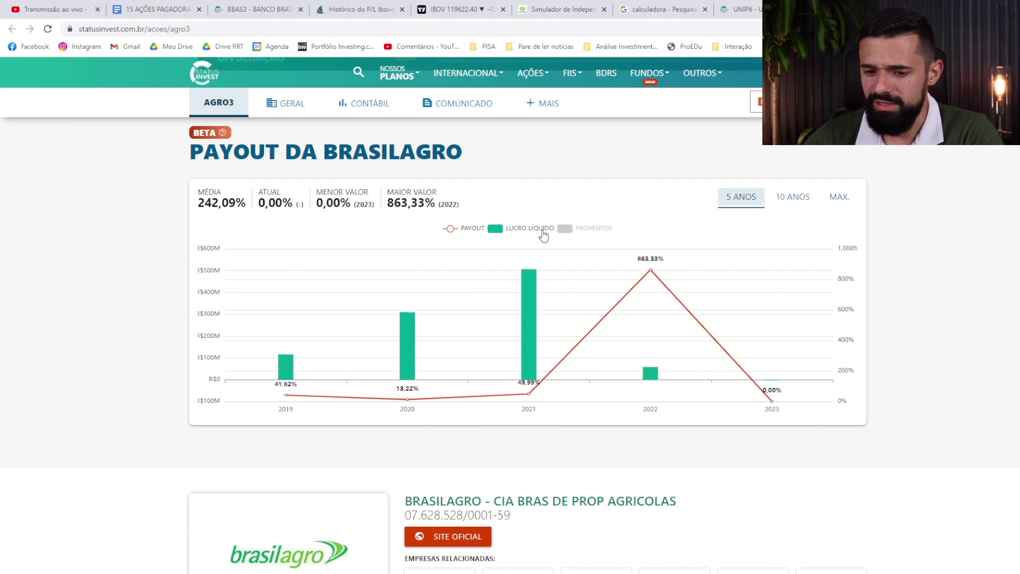
pyautogui.click(572, 233)
pyautogui.click(553, 234)
pyautogui.moveTo(654, 346)
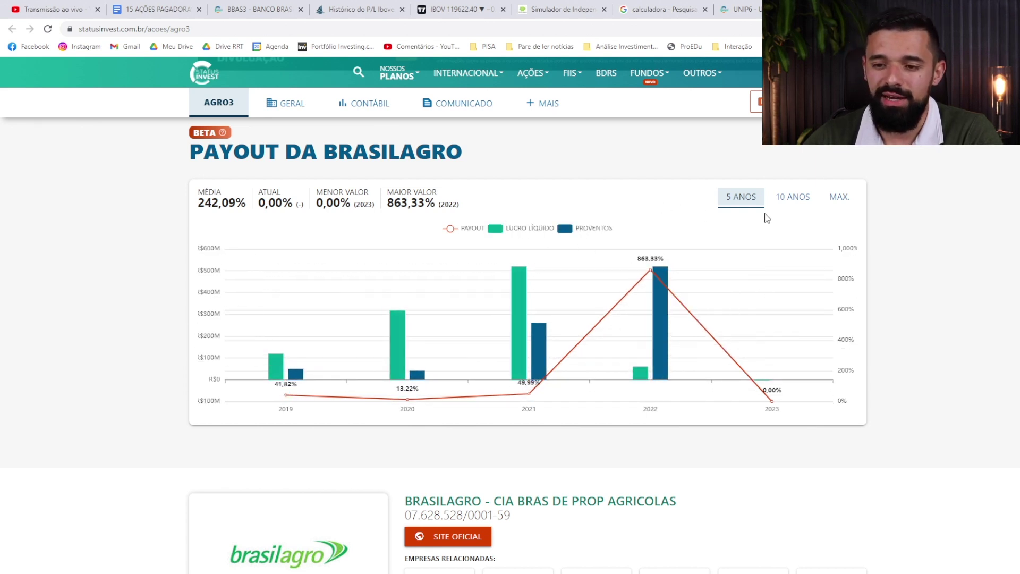
# - Examine AGRO3's profit and dividend history over the maximum period, toggling the Payout series and hiding Proventos
pyautogui.click(833, 200)
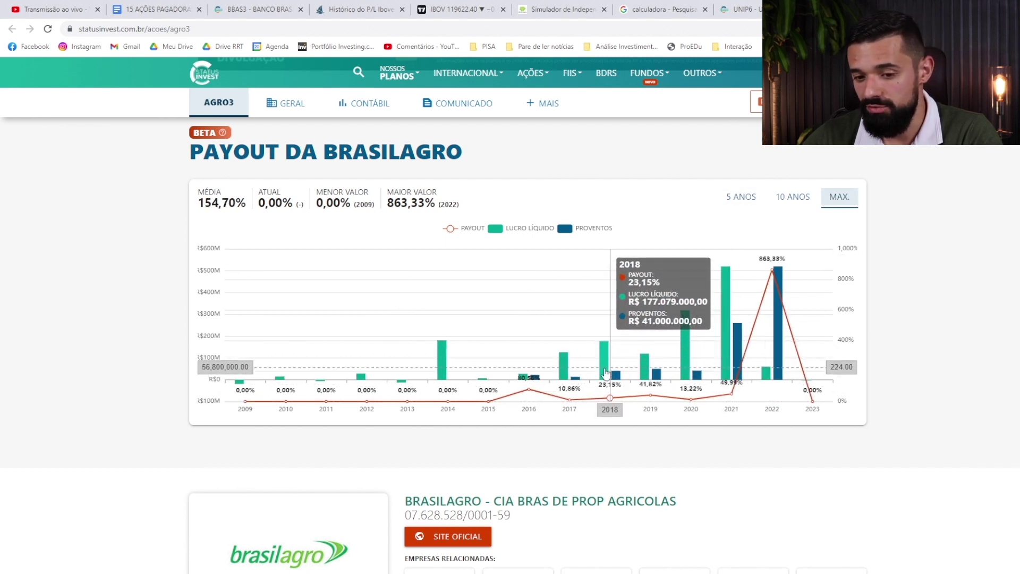
pyautogui.click(460, 227)
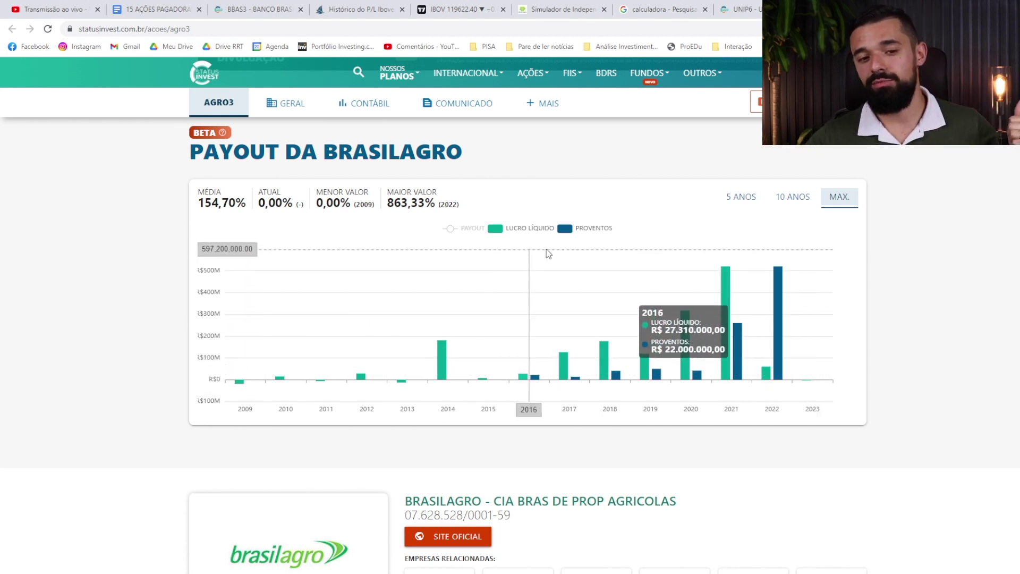
pyautogui.click(469, 233)
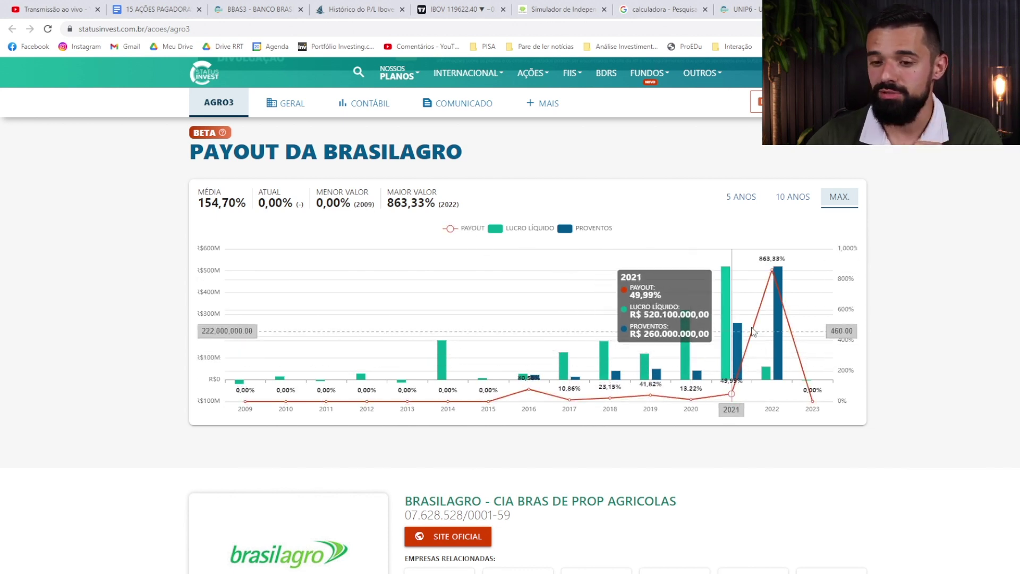
pyautogui.click(571, 228)
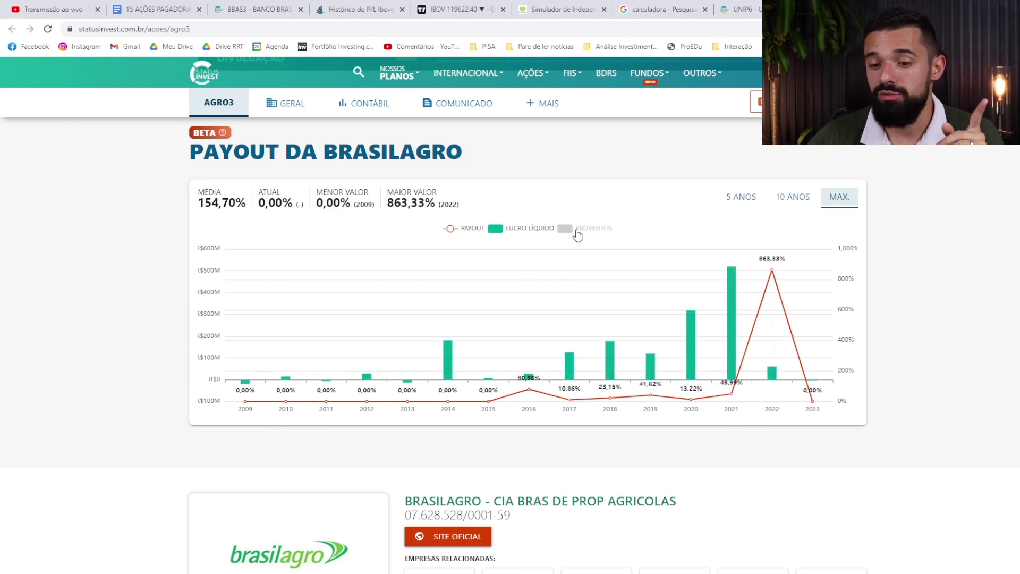
pyautogui.click(461, 229)
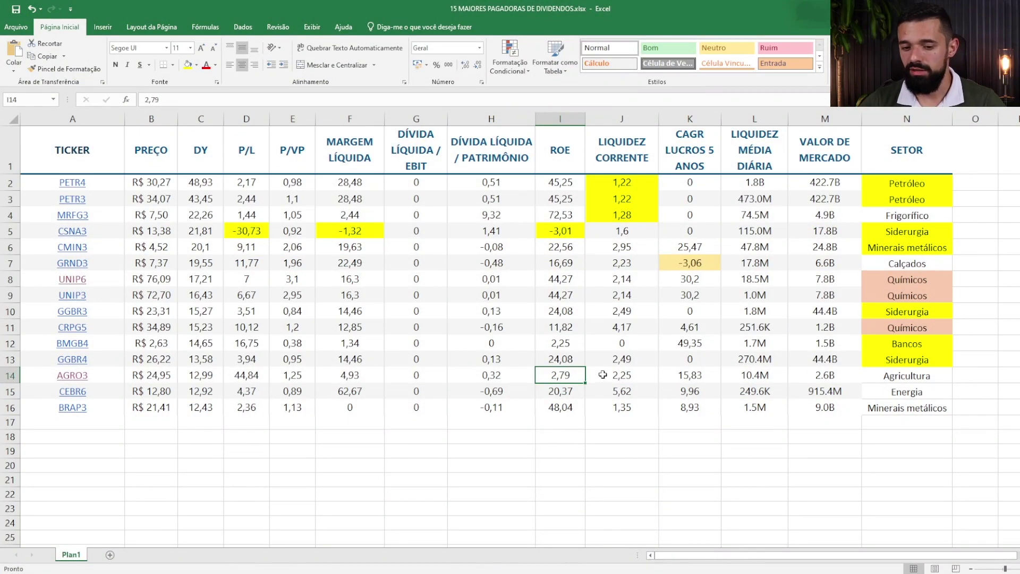
# - Return to the Excel spreadsheet and highlight AGRO3's Setor cell, Agricultura, in yellow
pyautogui.click(417, 374)
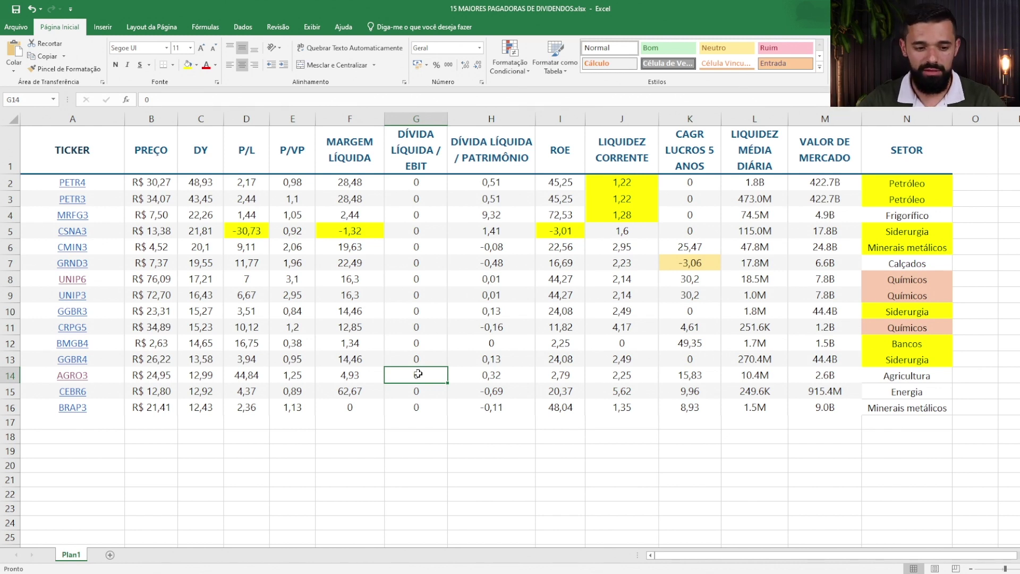
pyautogui.click(927, 385)
pyautogui.click(926, 378)
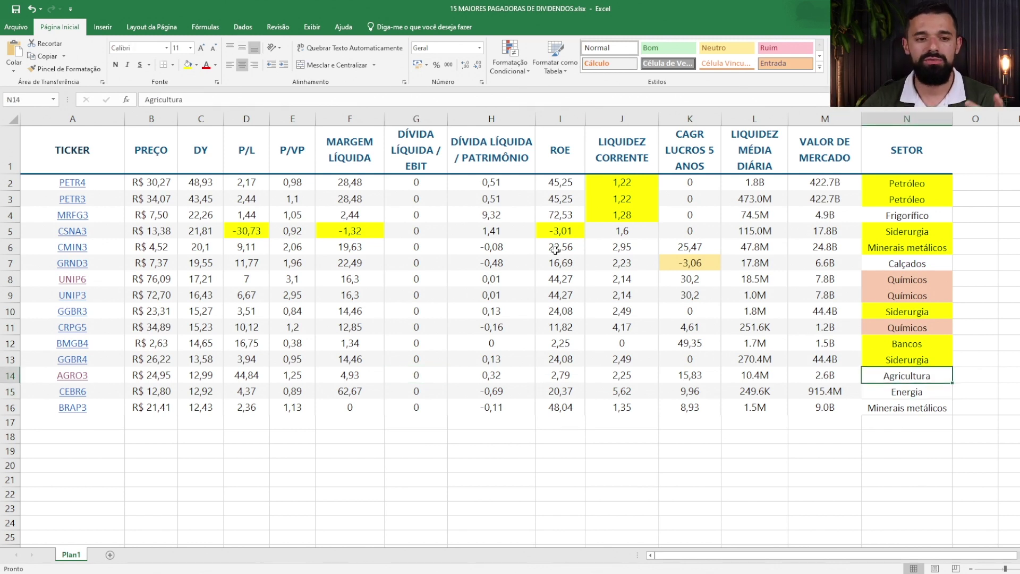
pyautogui.click(188, 64)
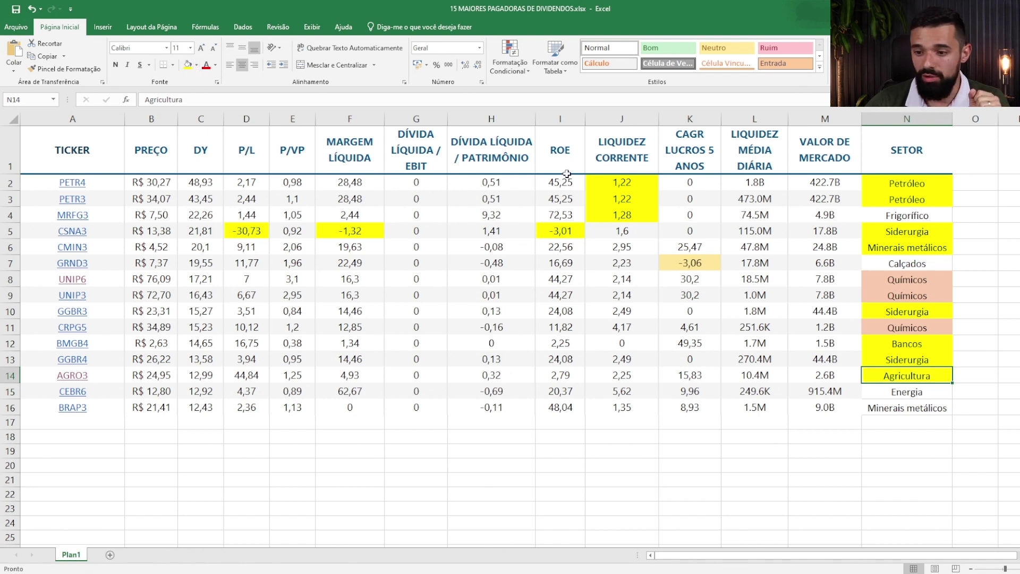
# - Review the Setor cells from PETR4 to AGRO3, and check GRND3's row and its CAGR Lucros 5 Anos
pyautogui.moveTo(892, 179); pyautogui.dragTo(944, 375)
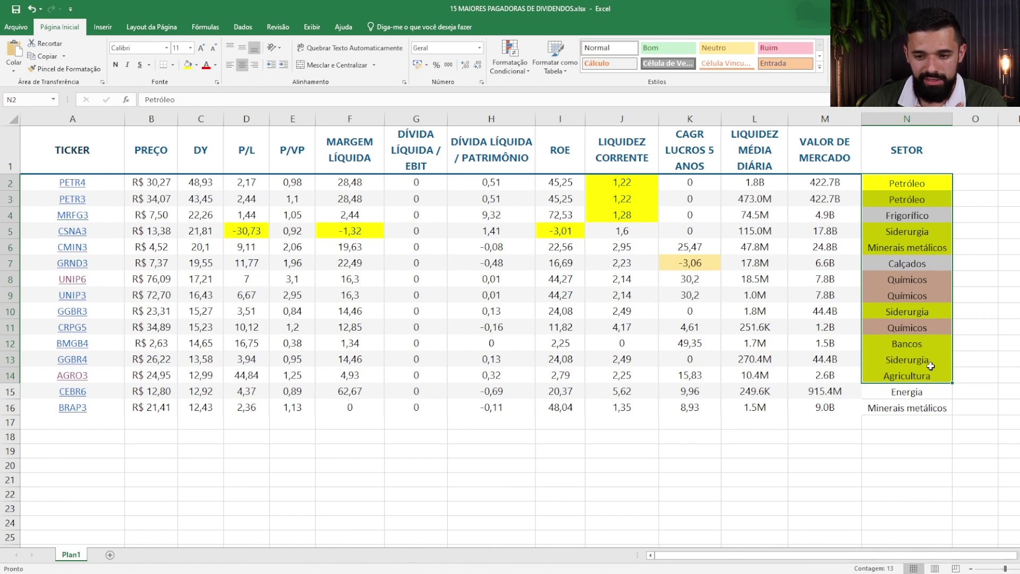
pyautogui.click(9, 263)
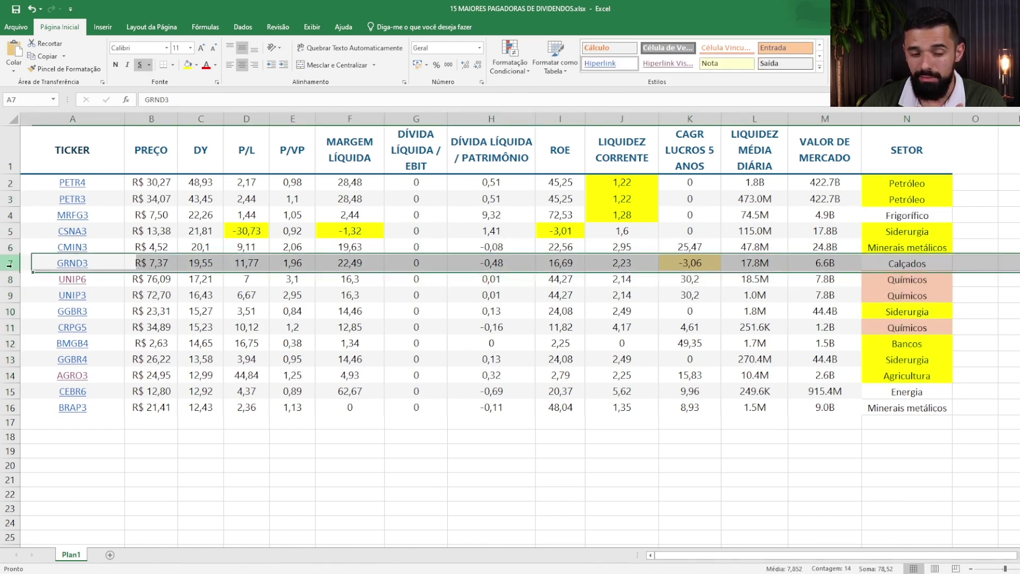
pyautogui.click(707, 264)
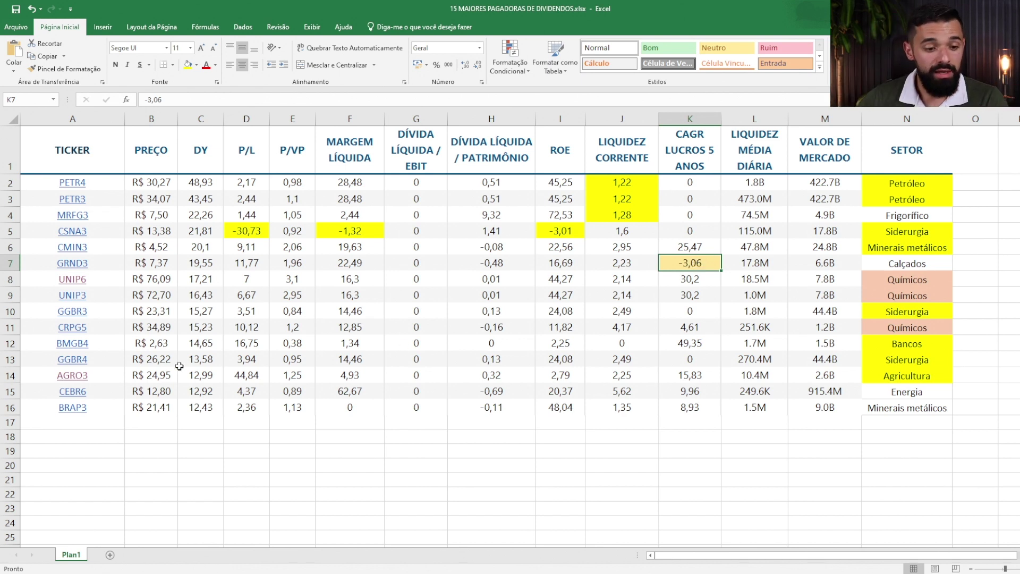
# - Review CEBR6's row and highlight its Liquidez Média Diária cell in yellow
pyautogui.click(11, 392)
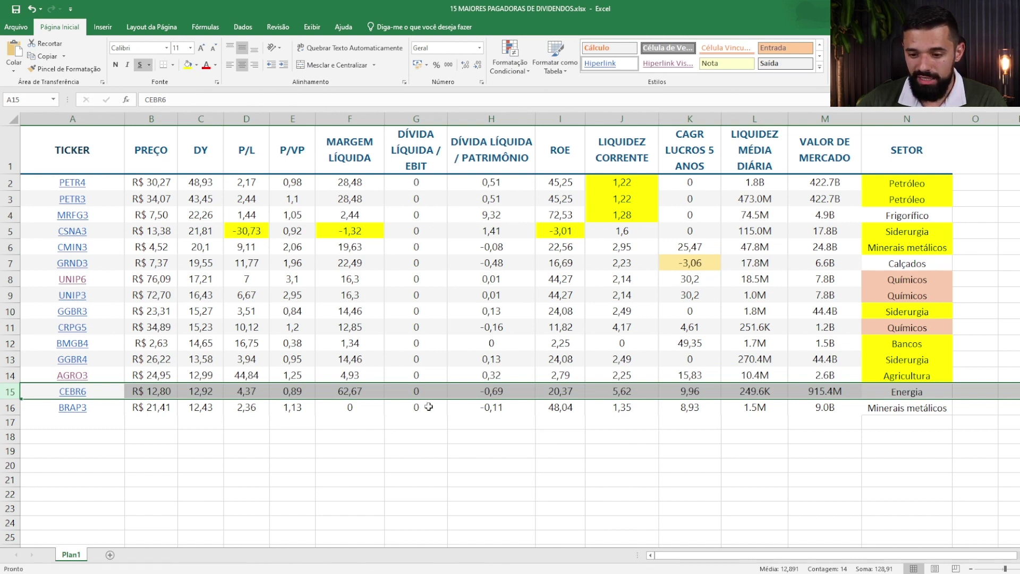
pyautogui.click(748, 388)
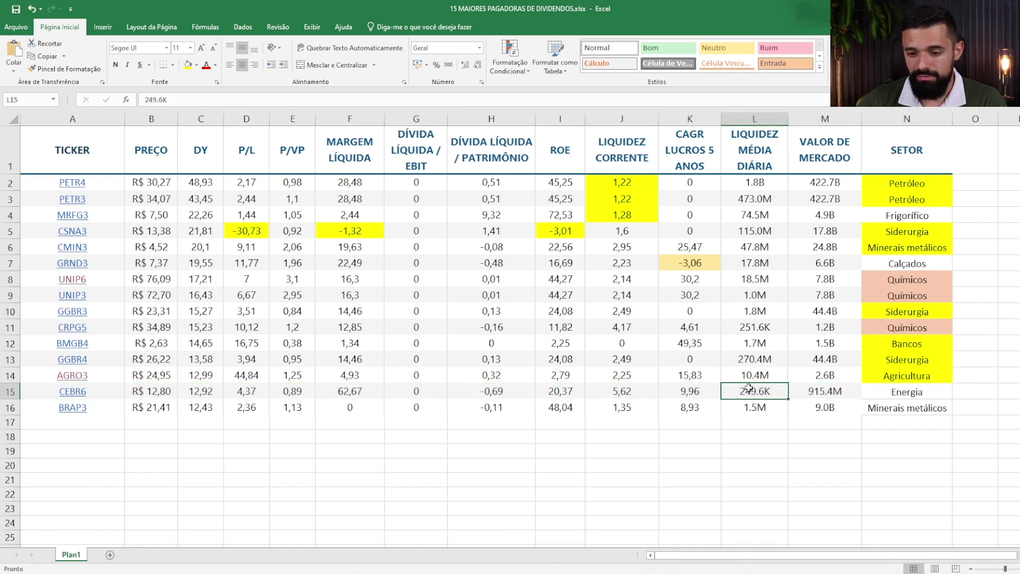
pyautogui.click(187, 65)
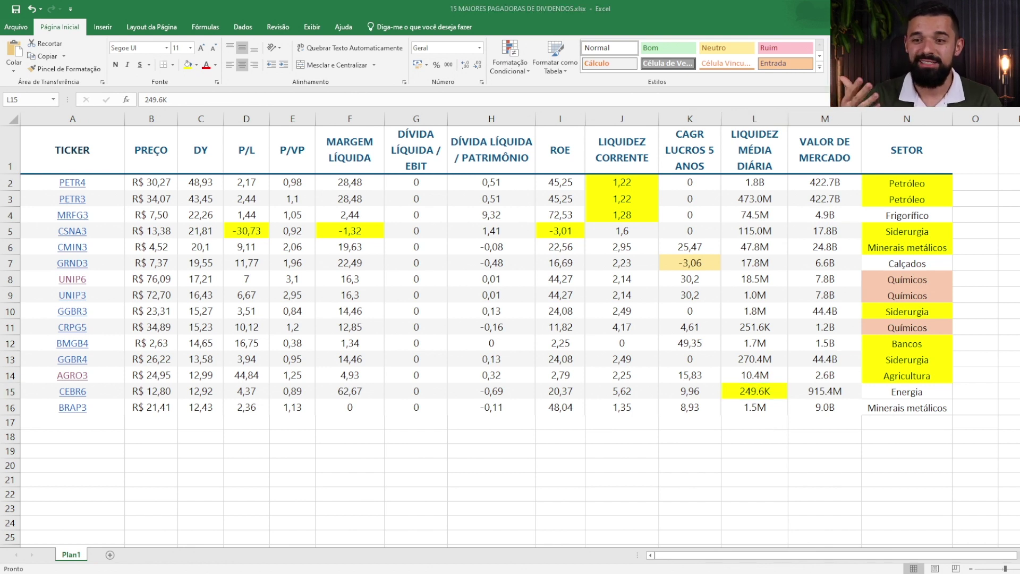
pyautogui.hotkey('alt', 'Tab')
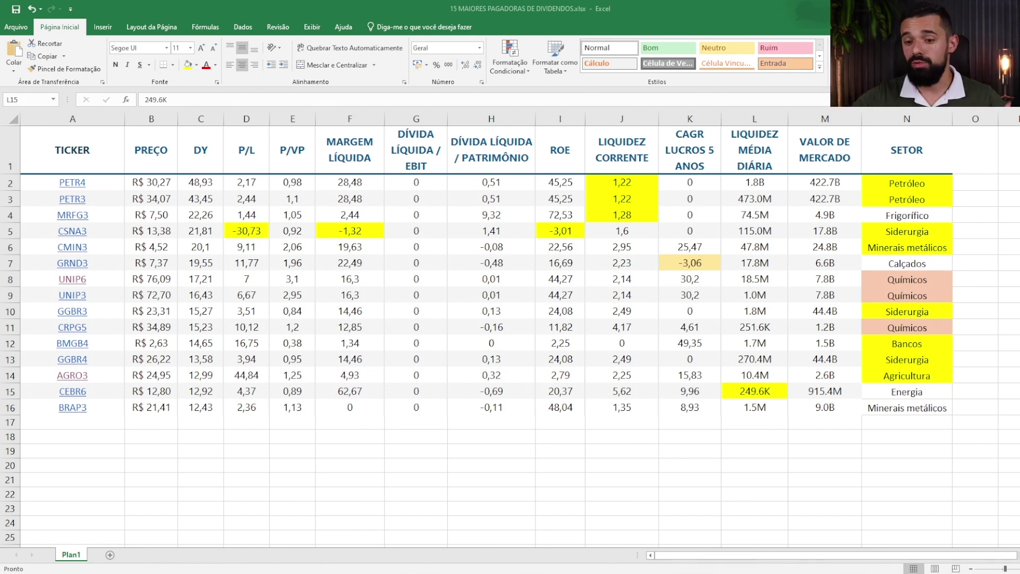
pyautogui.hotkey('alt', 'Tab')
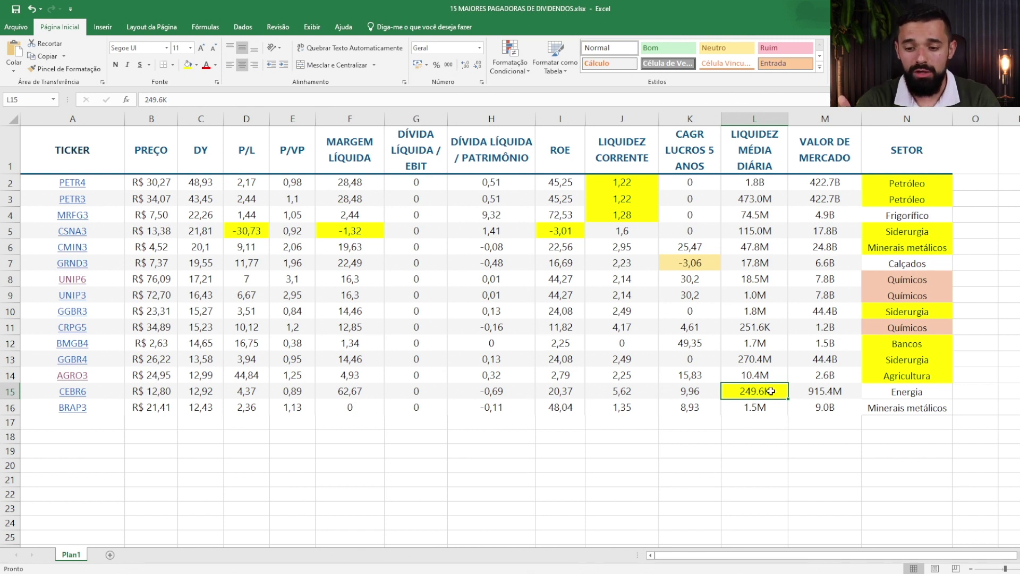
pyautogui.hotkey('alt', 'Tab')
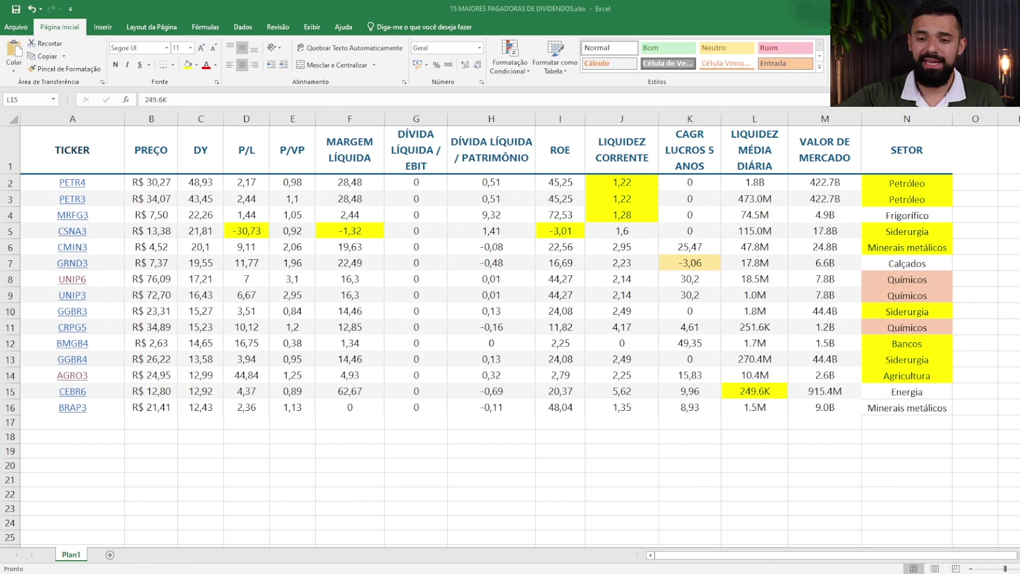
pyautogui.click(771, 391)
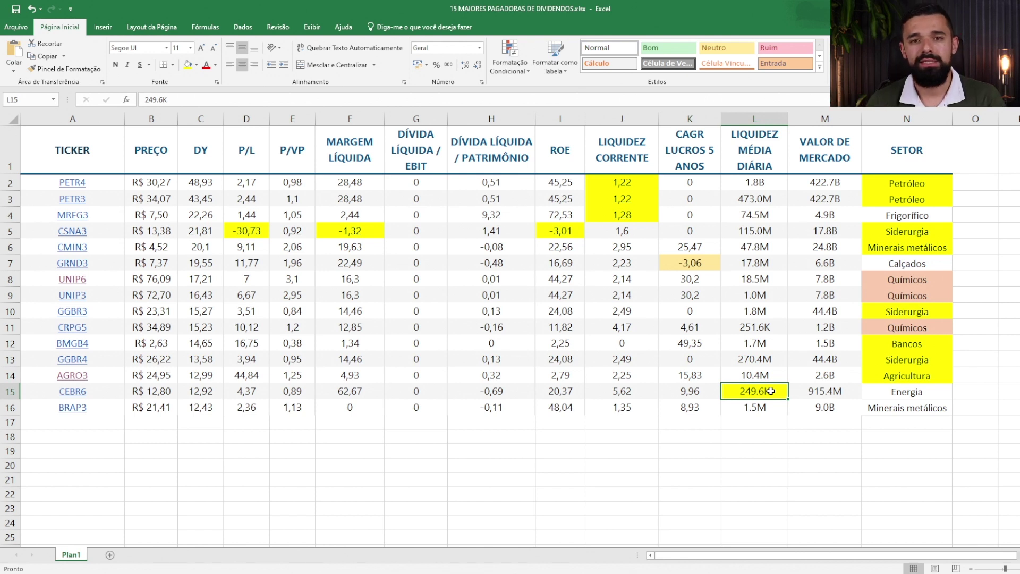
pyautogui.hotkey('alt', 'Tab')
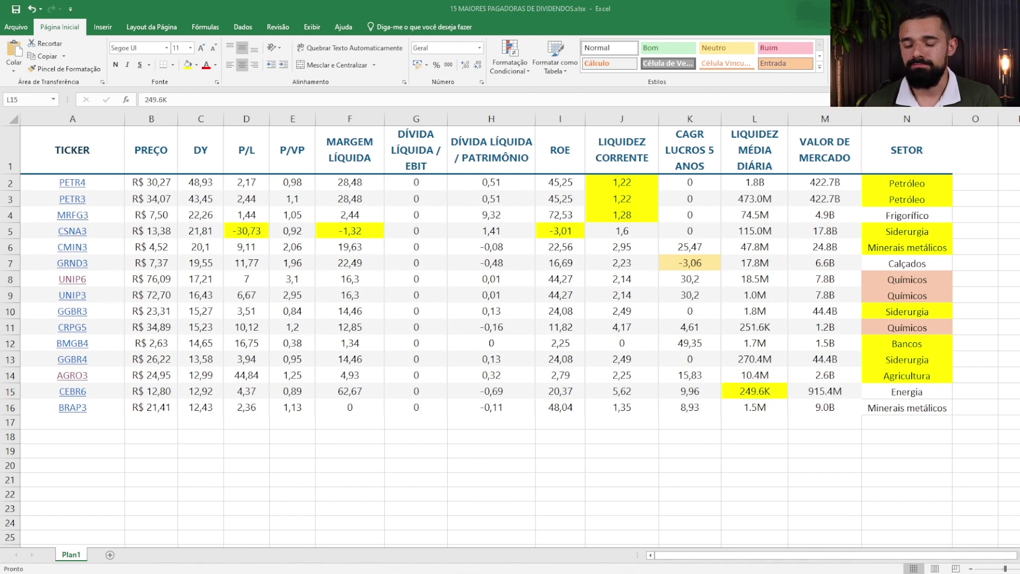
pyautogui.click(771, 392)
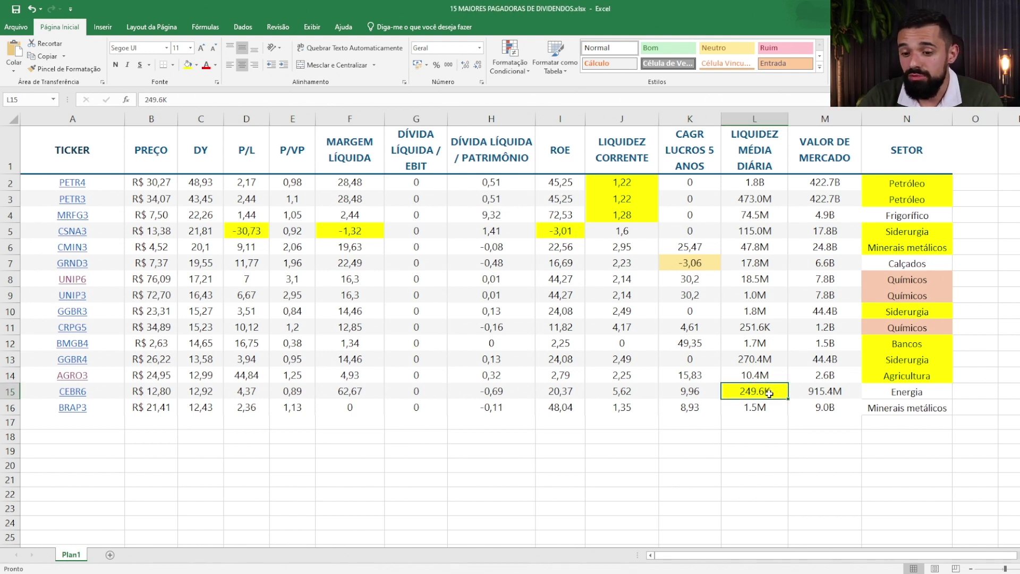
pyautogui.hotkey('alt', 'Tab')
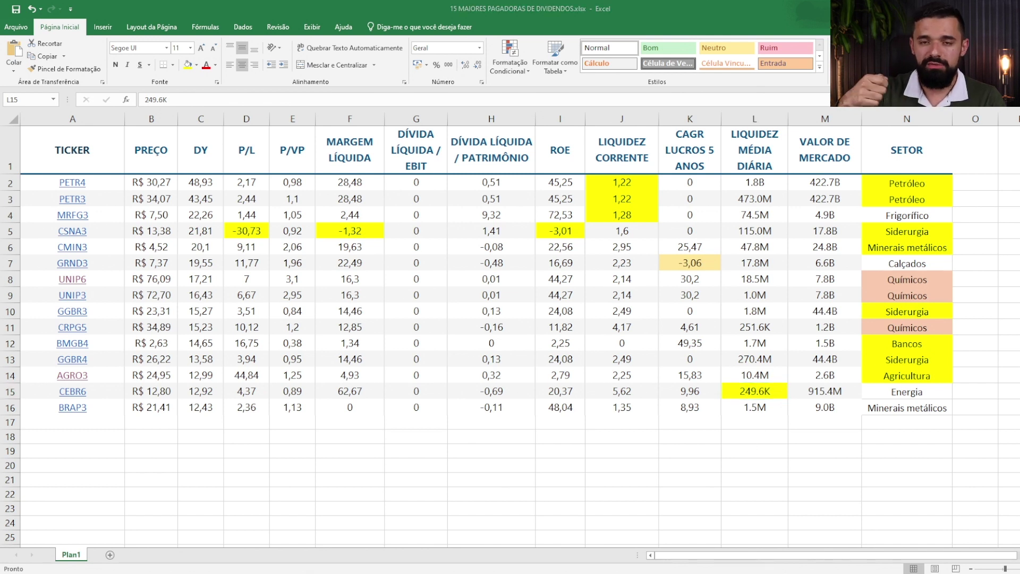
pyautogui.hotkey('alt', 'Tab')
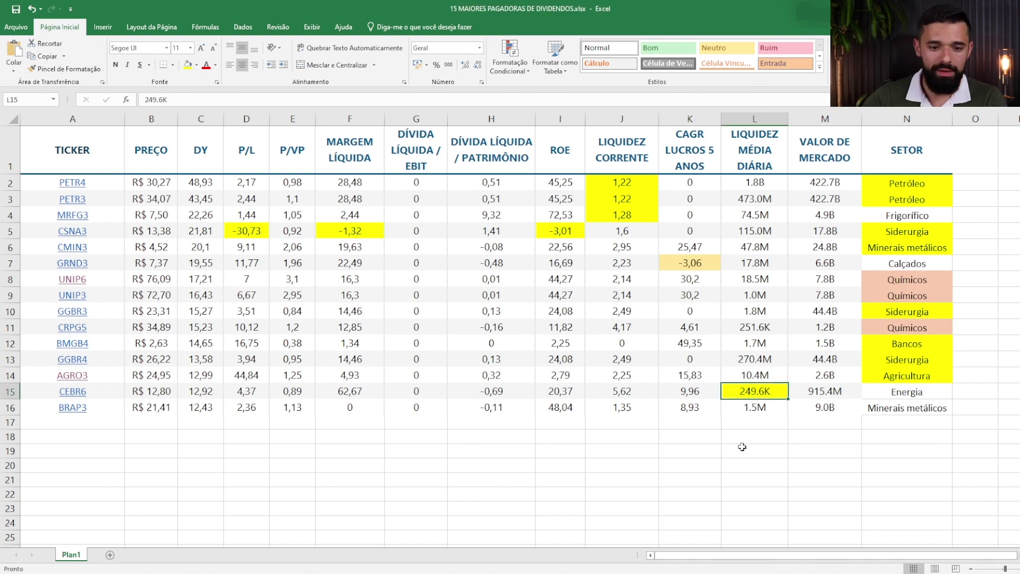
pyautogui.click(168, 398)
pyautogui.hotkey('alt', 'Tab')
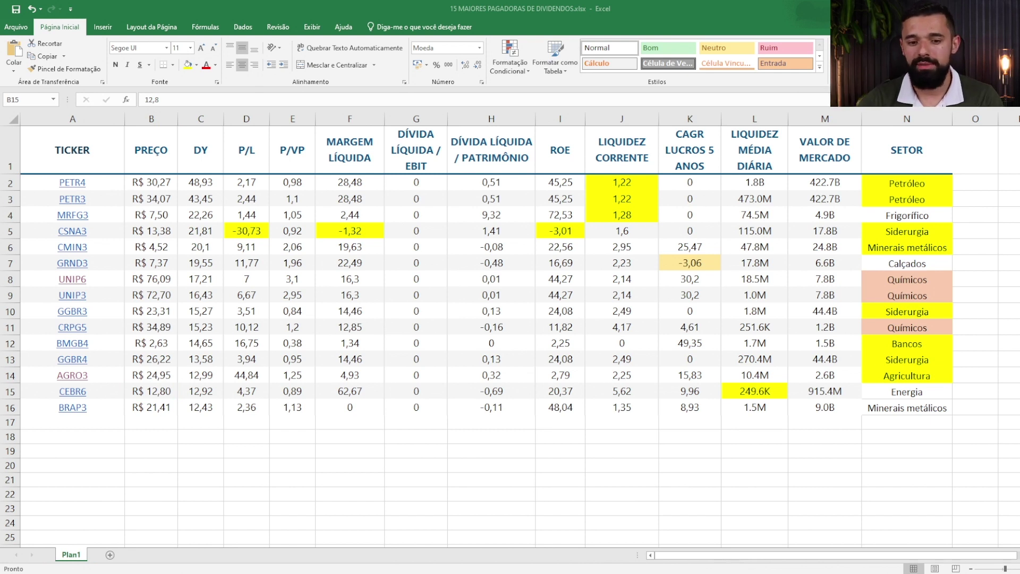
pyautogui.hotkey('alt', 'Tab')
pyautogui.click(772, 388)
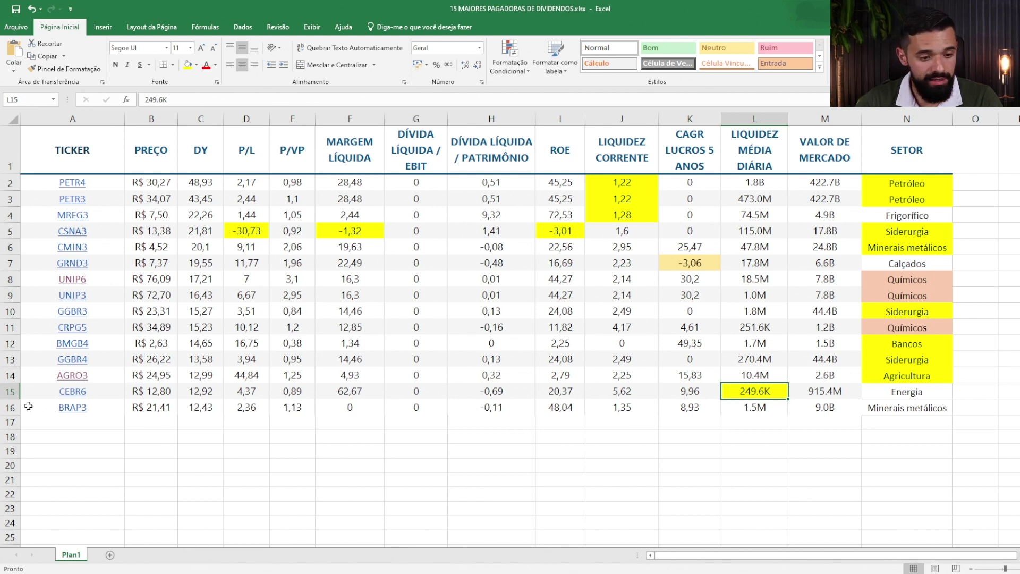
# - Review BRAP3's row and highlight its Setor cell, Minerais metálicos, in yellow
pyautogui.click(11, 407)
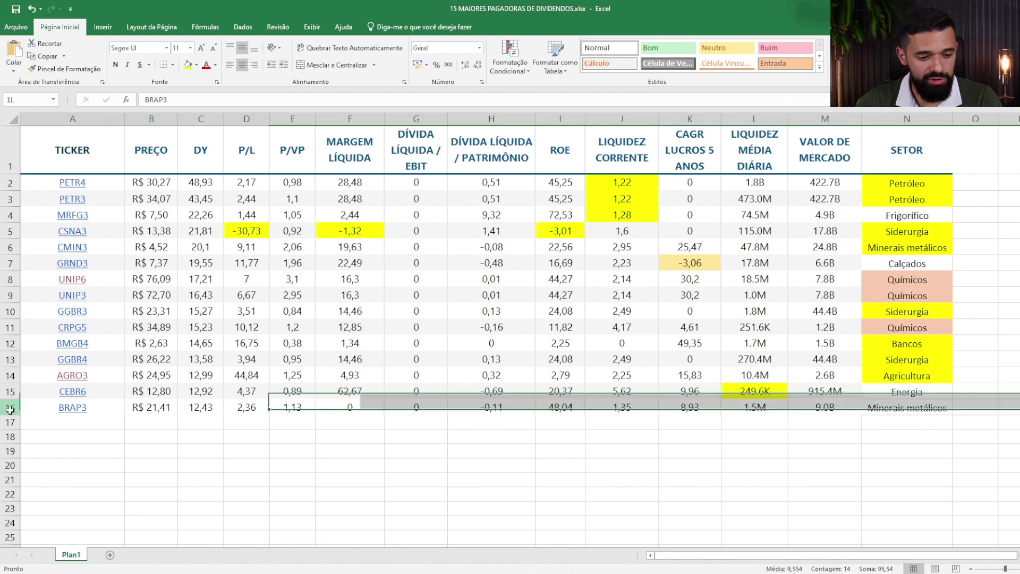
pyautogui.click(869, 407)
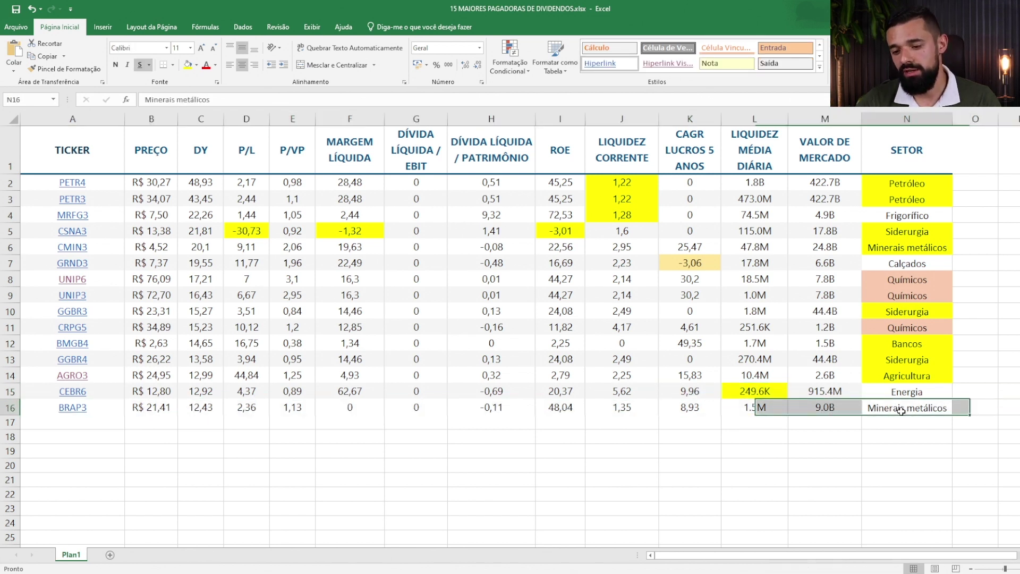
pyautogui.click(189, 65)
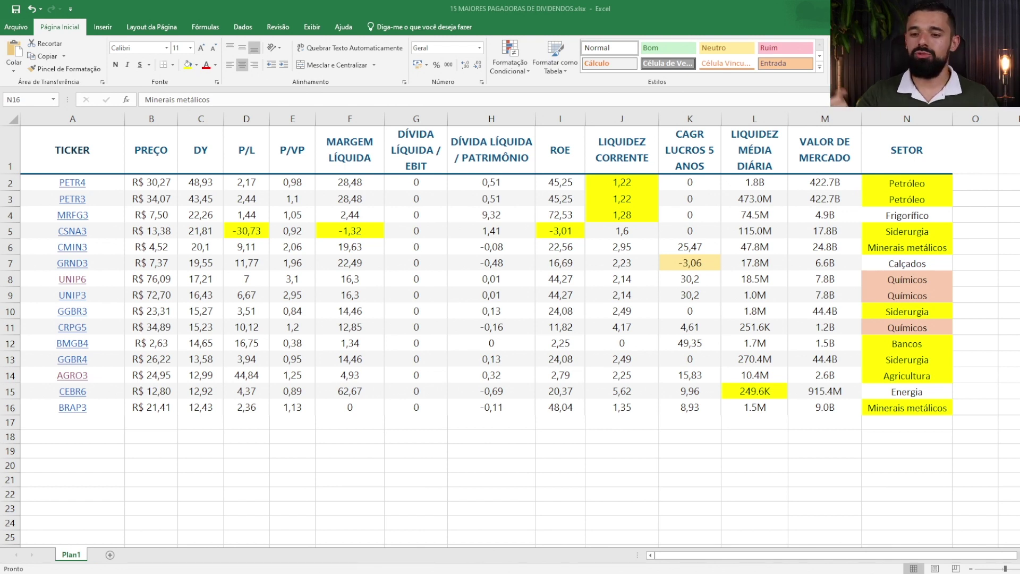
# - Select the whole table of 15 stocks to review it as a set, and clear the selection
pyautogui.hotkey('alt', 'Tab')
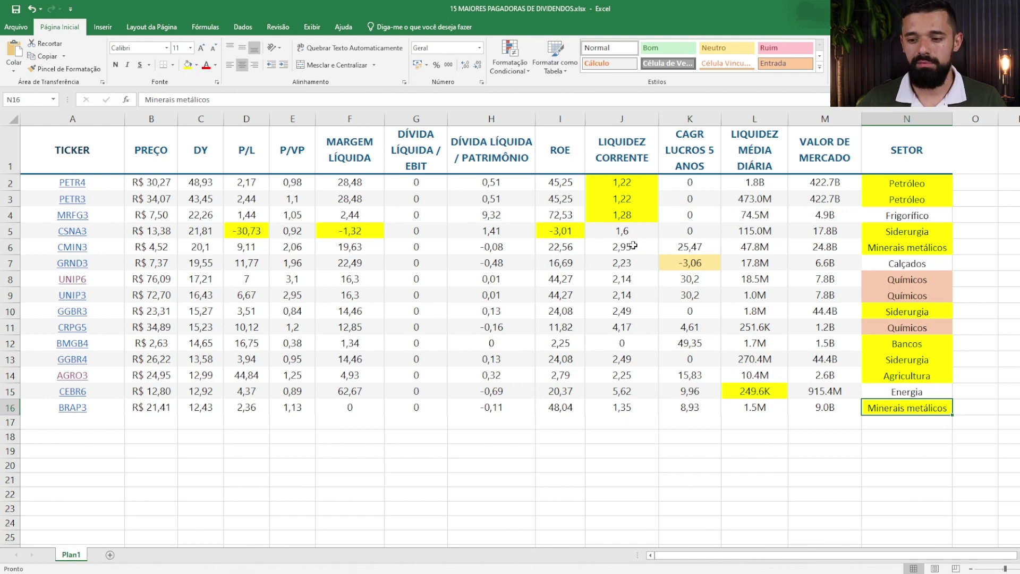
pyautogui.moveTo(863, 412)
pyautogui.mouseDown()
pyautogui.moveTo(855, 420)
pyautogui.moveTo(900, 422)
pyautogui.moveTo(931, 411)
pyautogui.moveTo(916, 410)
pyautogui.mouseUp()
pyautogui.hotkey('ctrl', 'a')
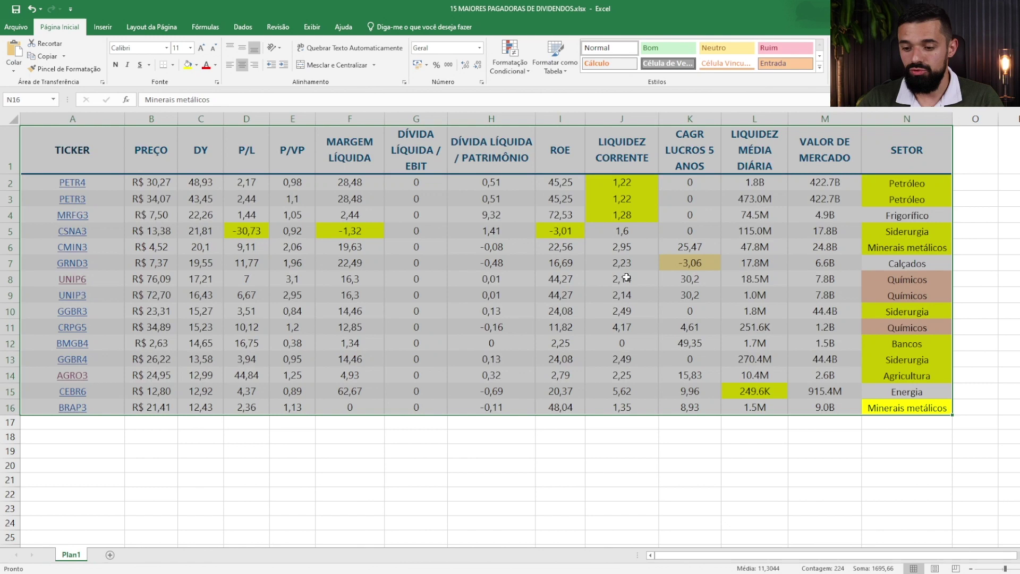
pyautogui.click(560, 279)
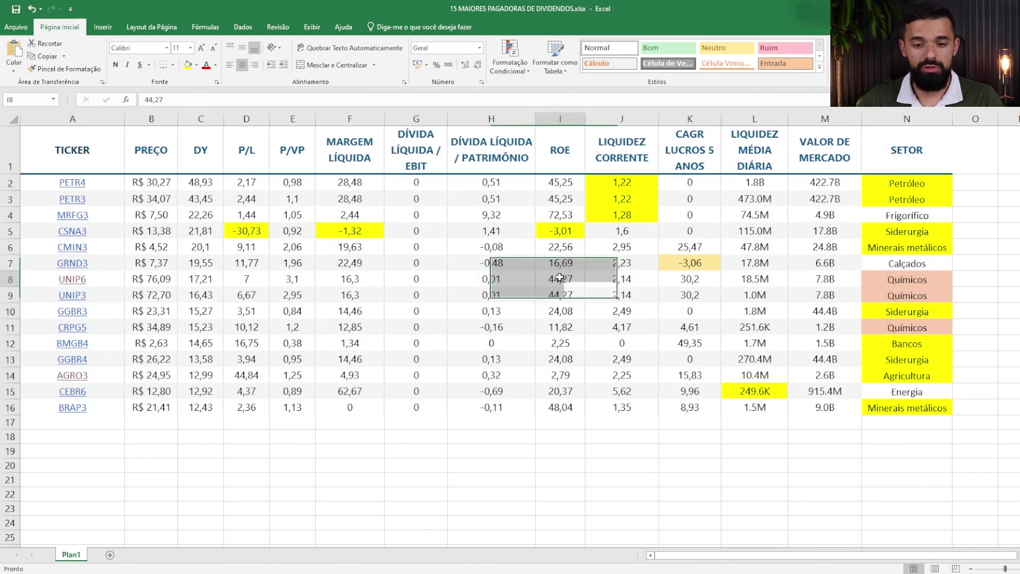